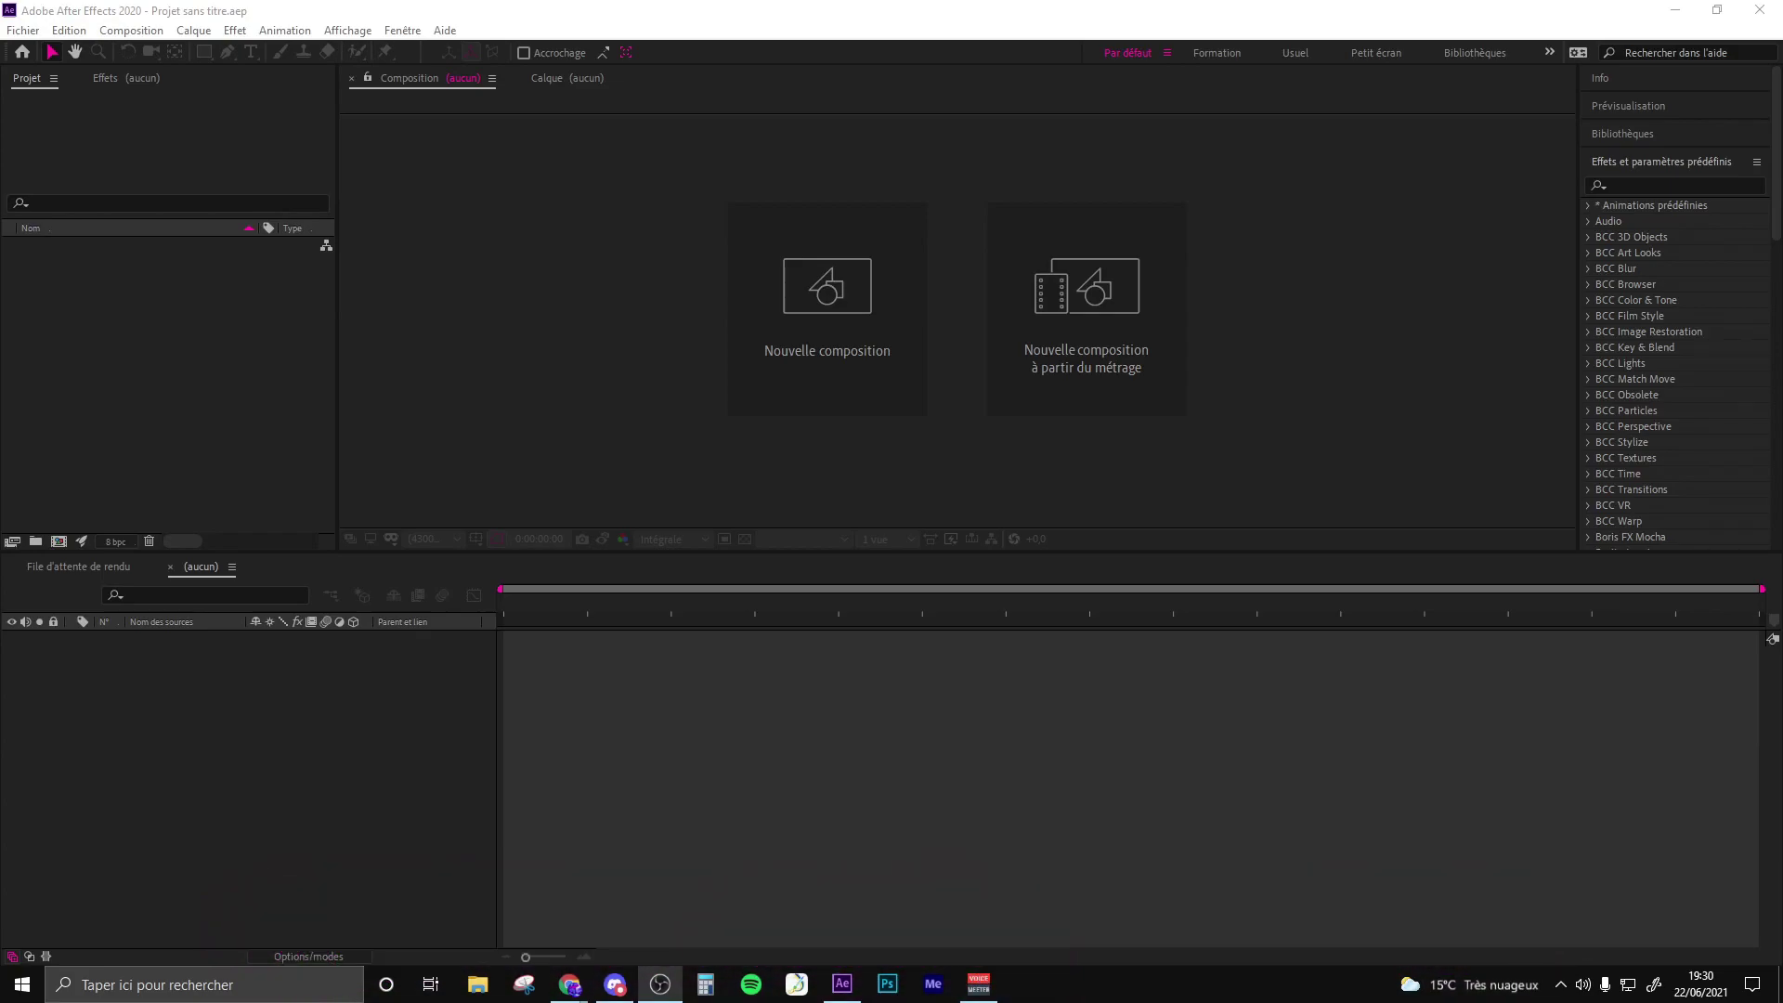
Confirm Composition 1 for Badass Levi s1.mov at 1920×1080 and 60 fps.
click(1365, 8)
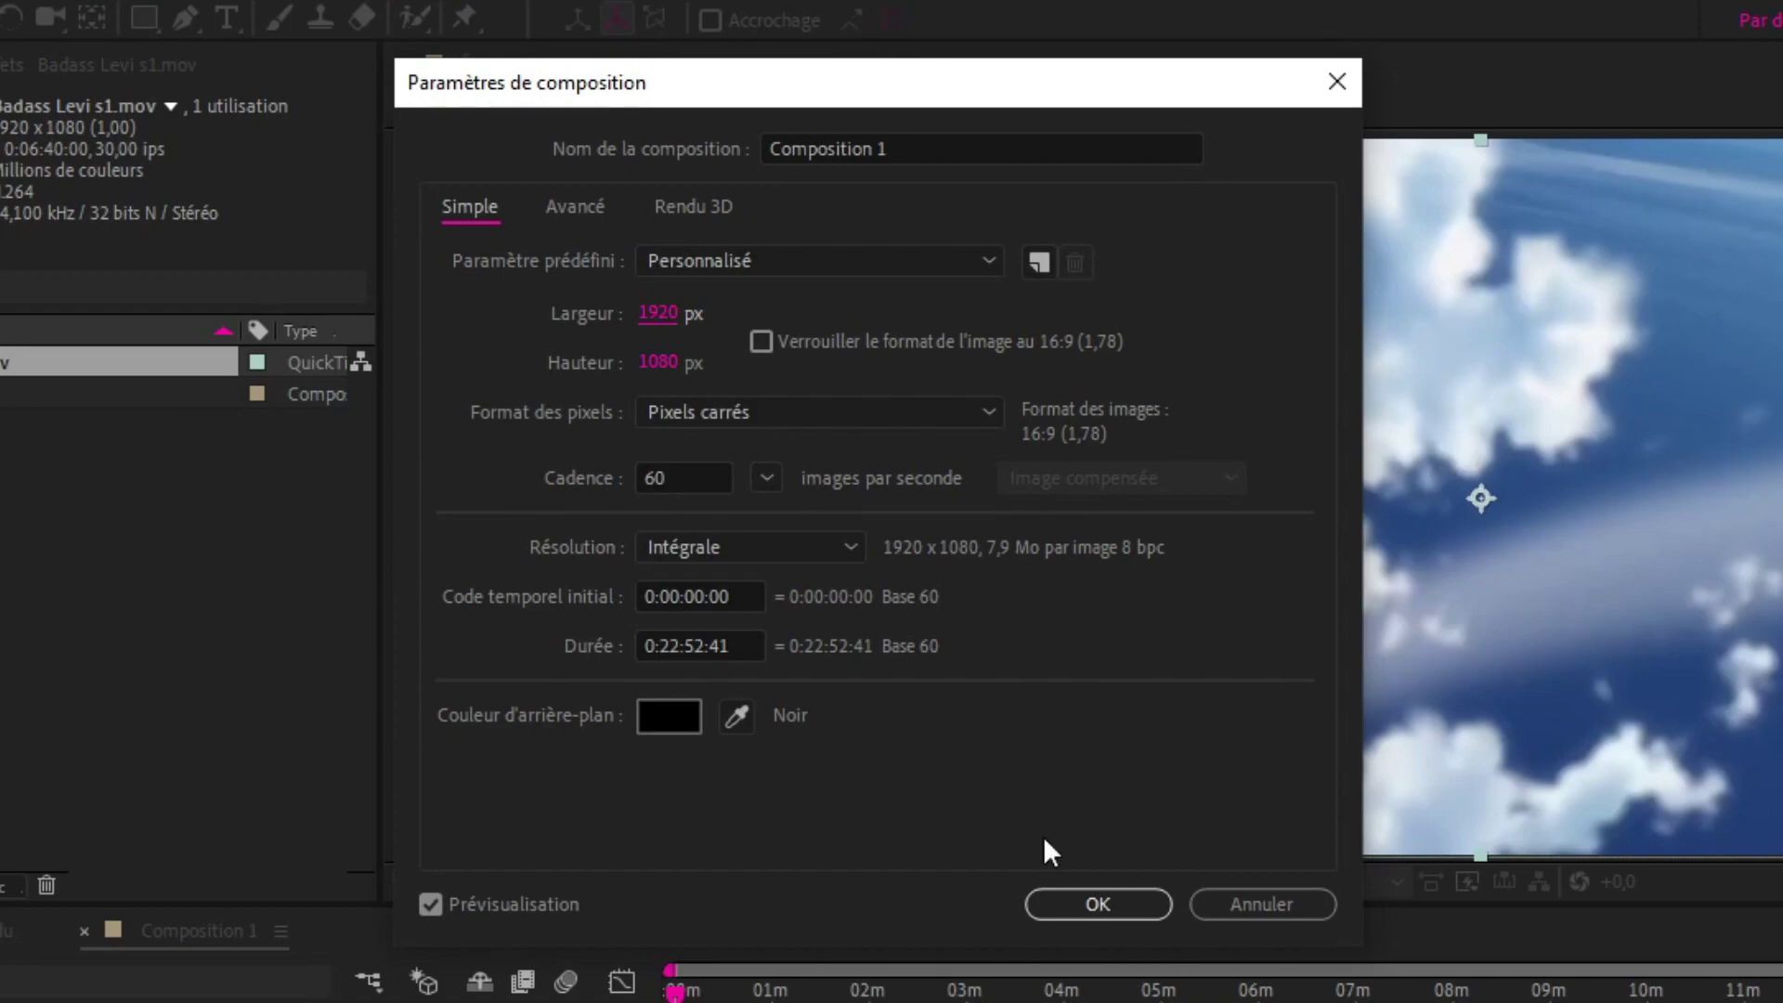
click(1097, 905)
Preview the clip, remove the duplicate second layer, and turn on Time Remapping for the remaining layer.
drag(506, 599, 857, 644)
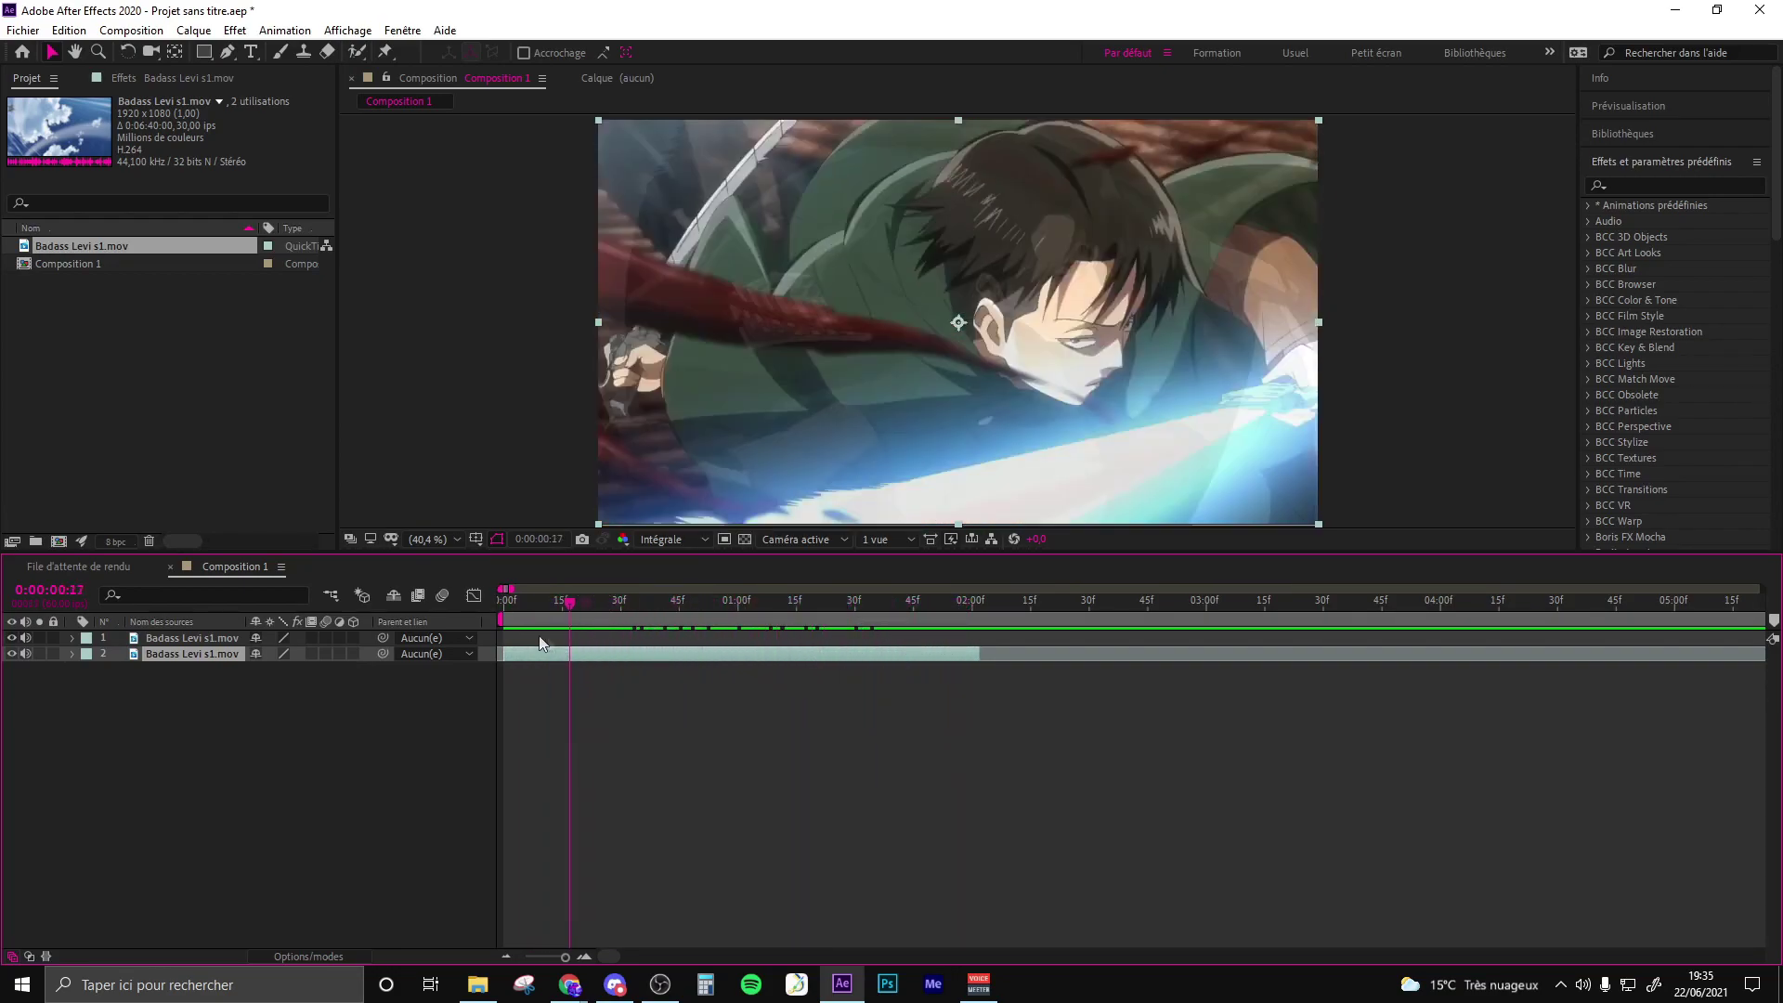
key(ctrl+z)
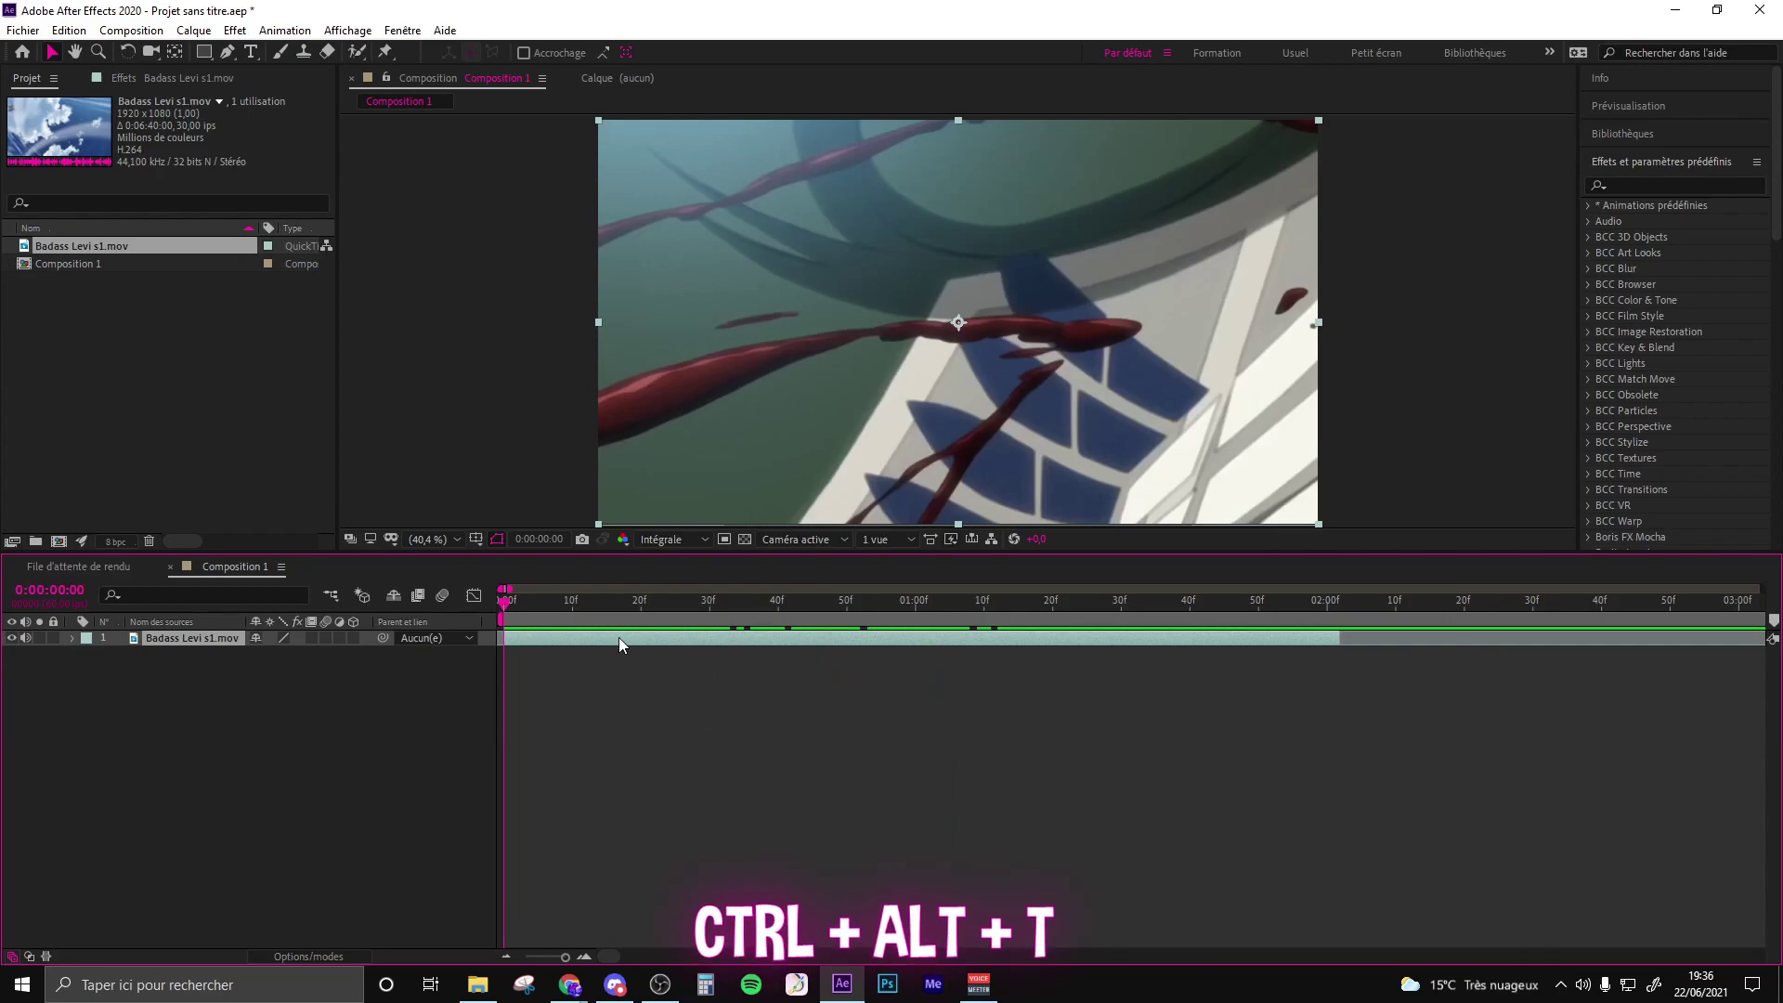
key(ctrl+alt+t)
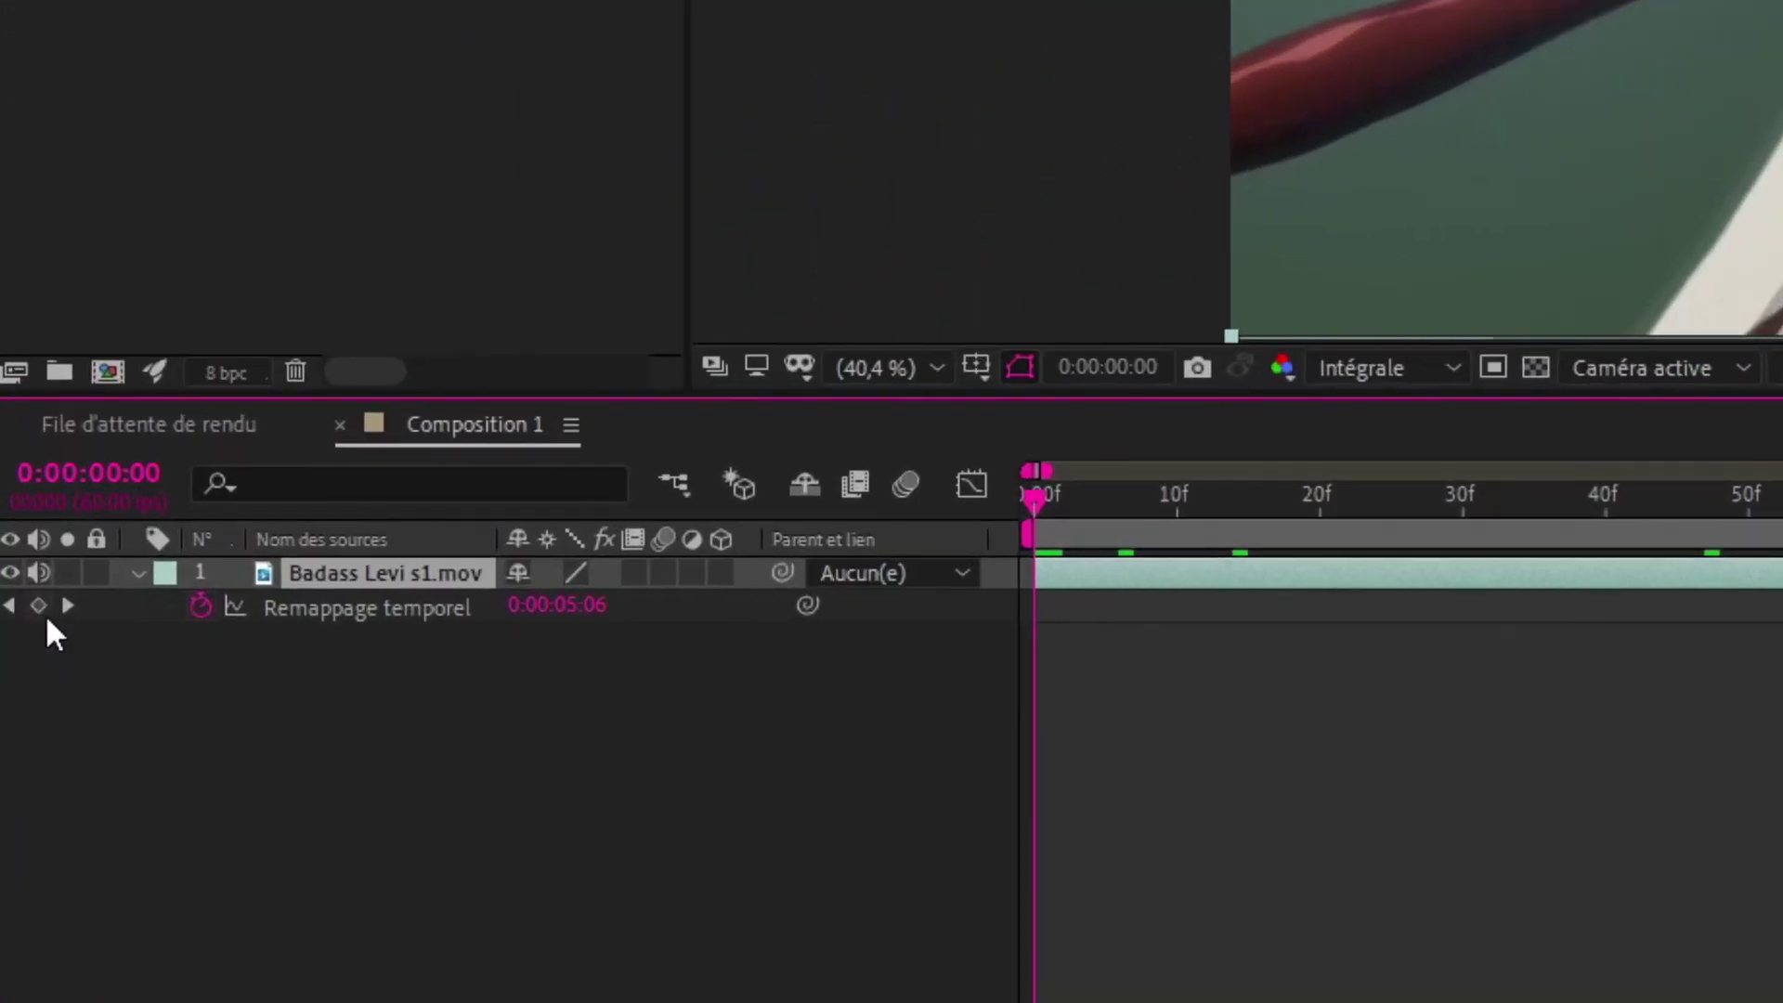
Step through the clip frame by frame, adding time-remap keyframes at new drawings (frames 2 and 10).
click(183, 655)
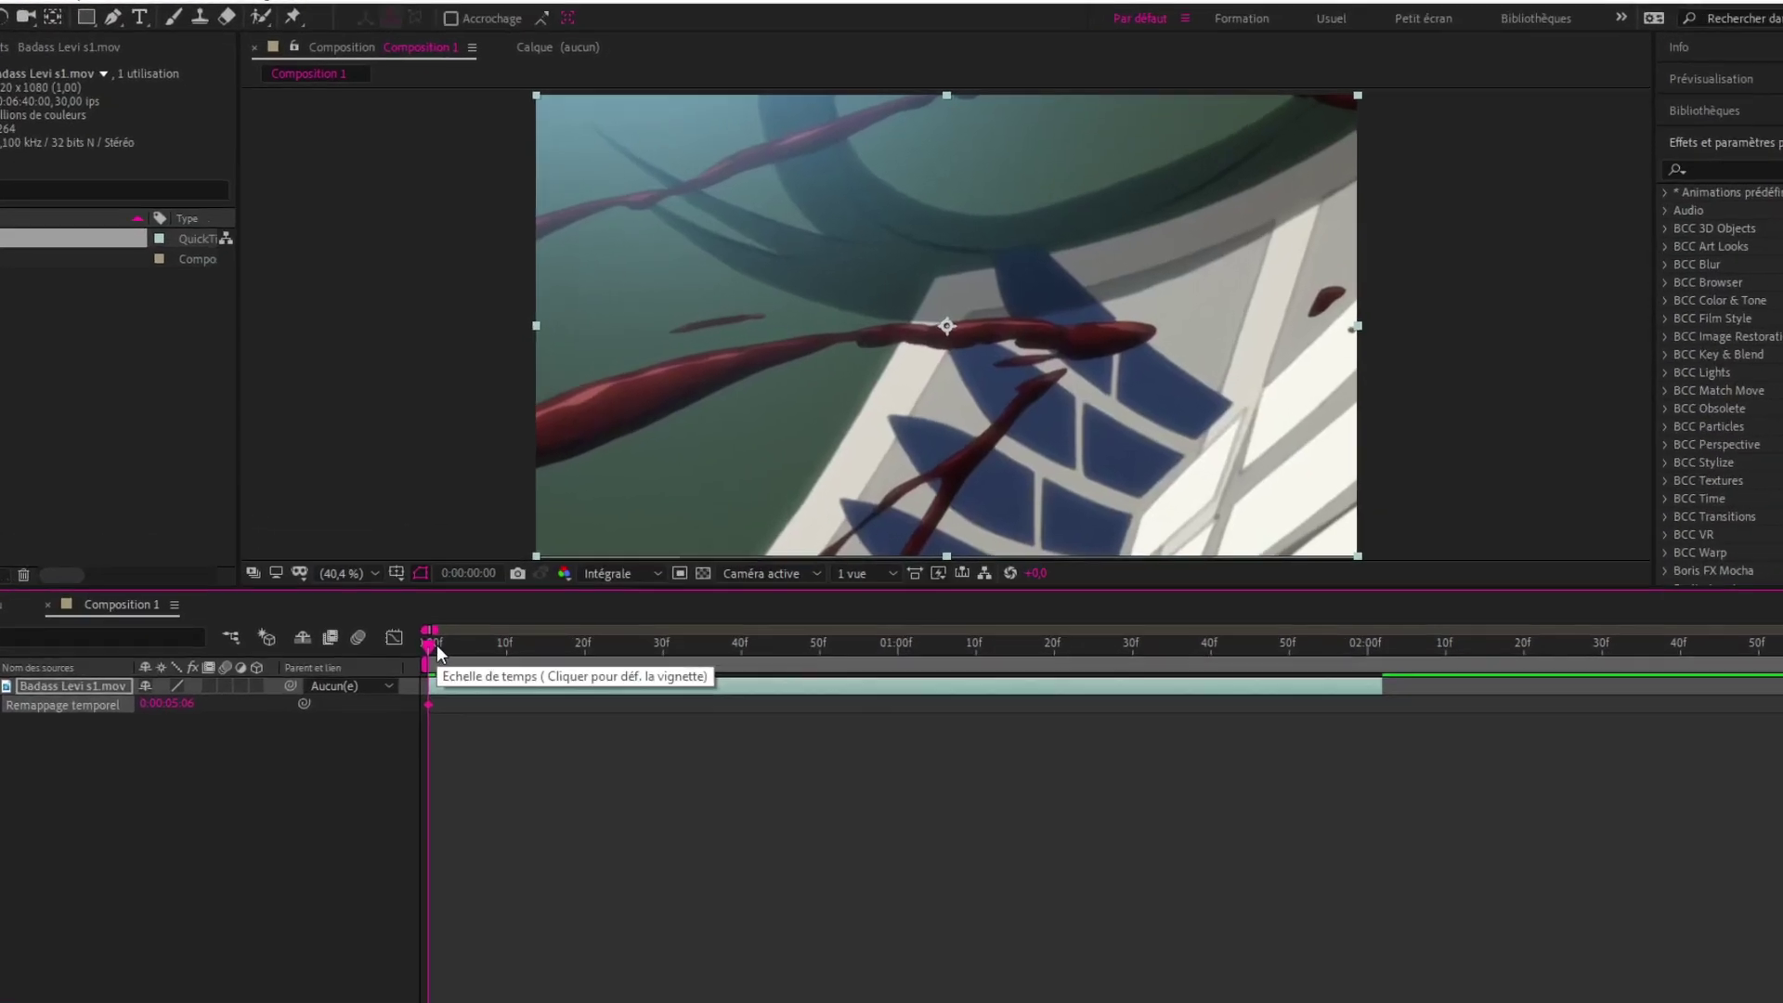
key(ctrl+Right)
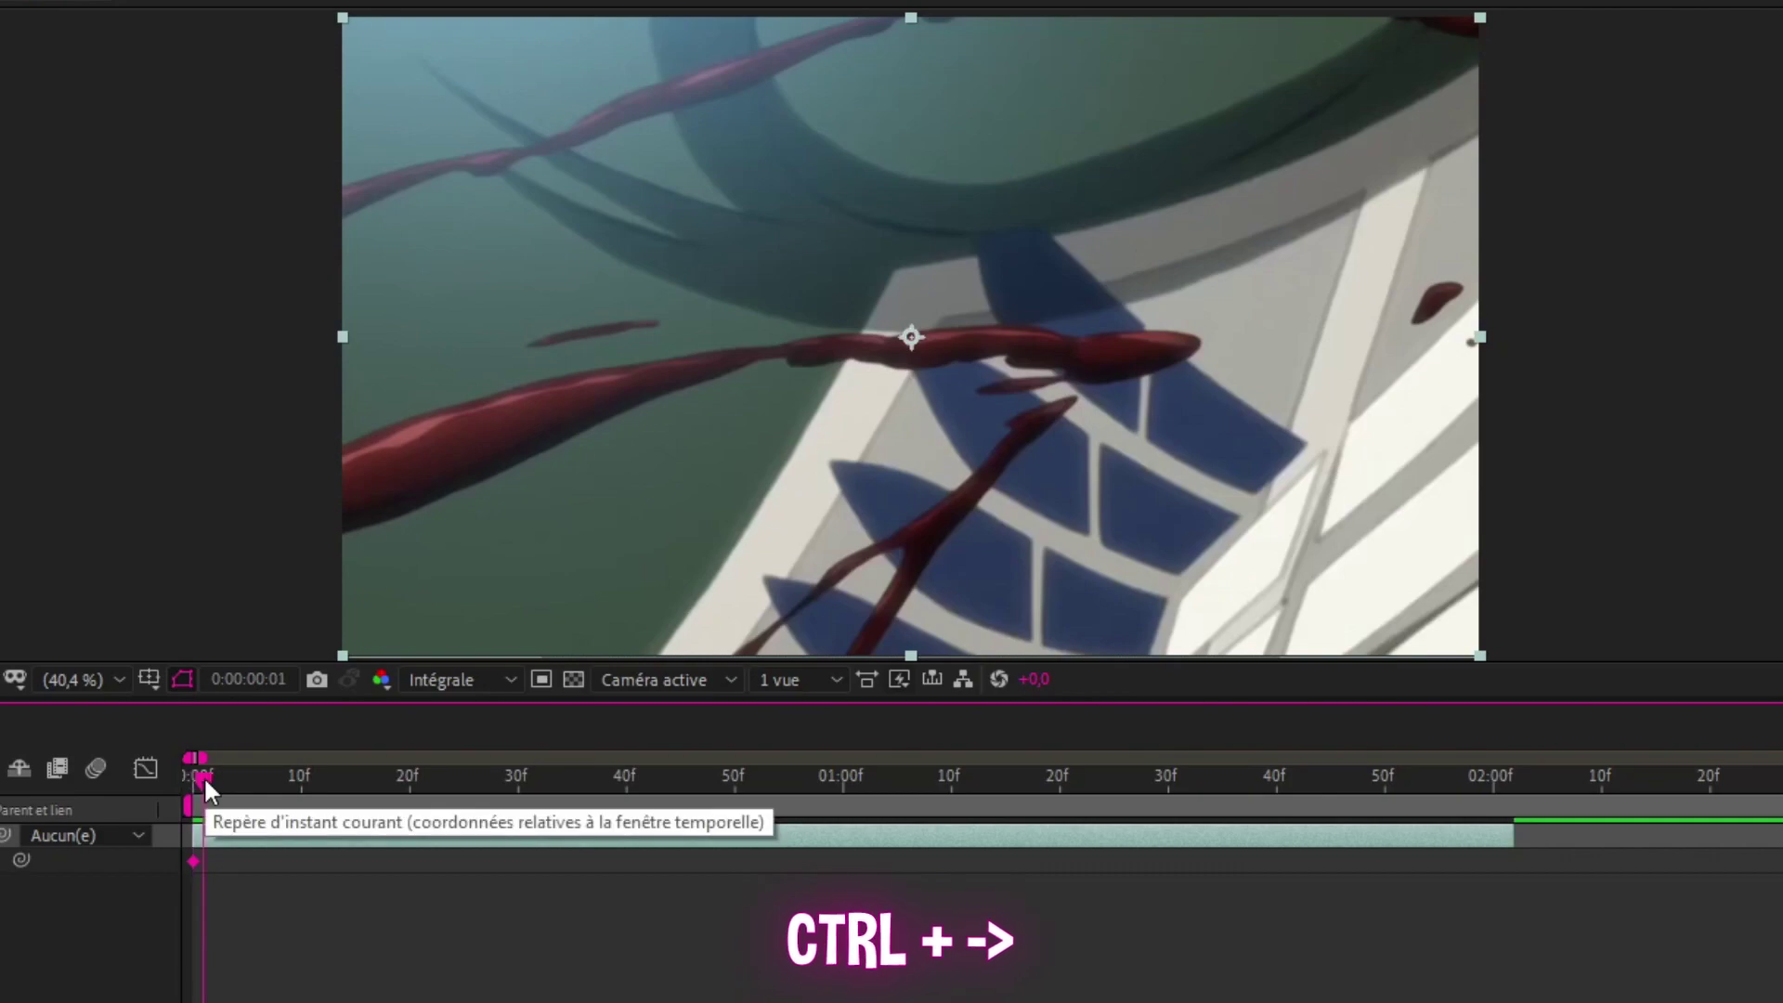
key(ctrl+Right)
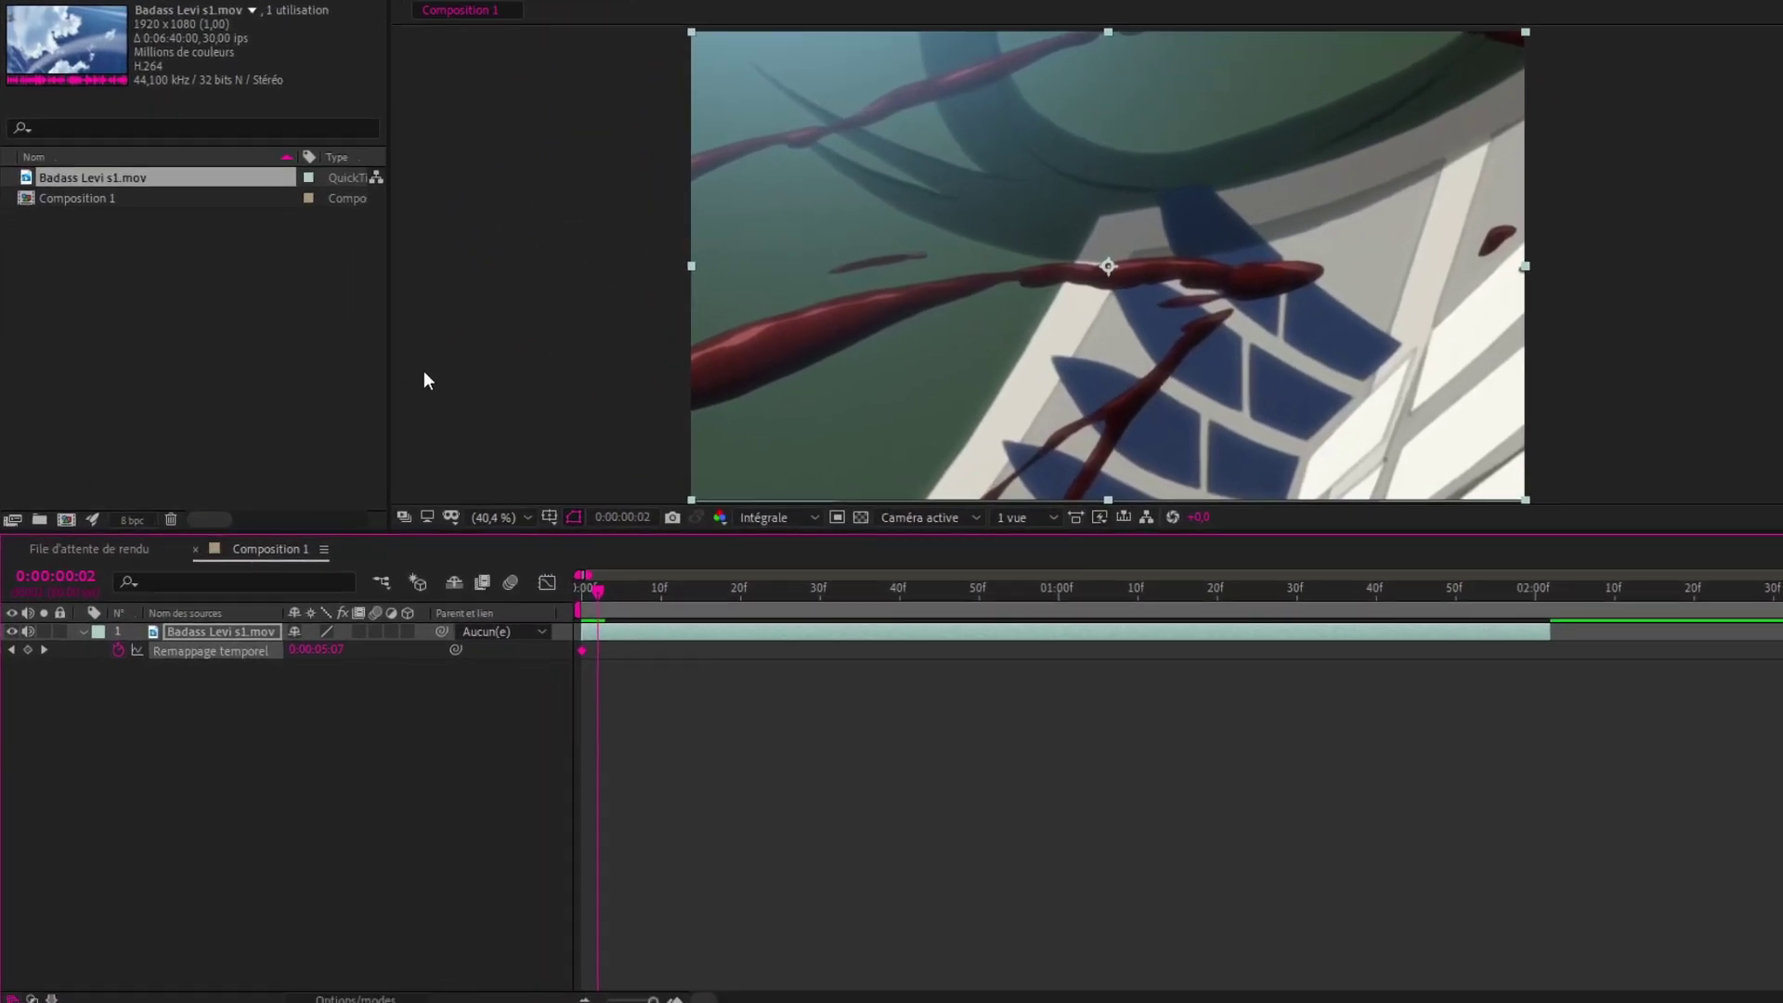
click(27, 650)
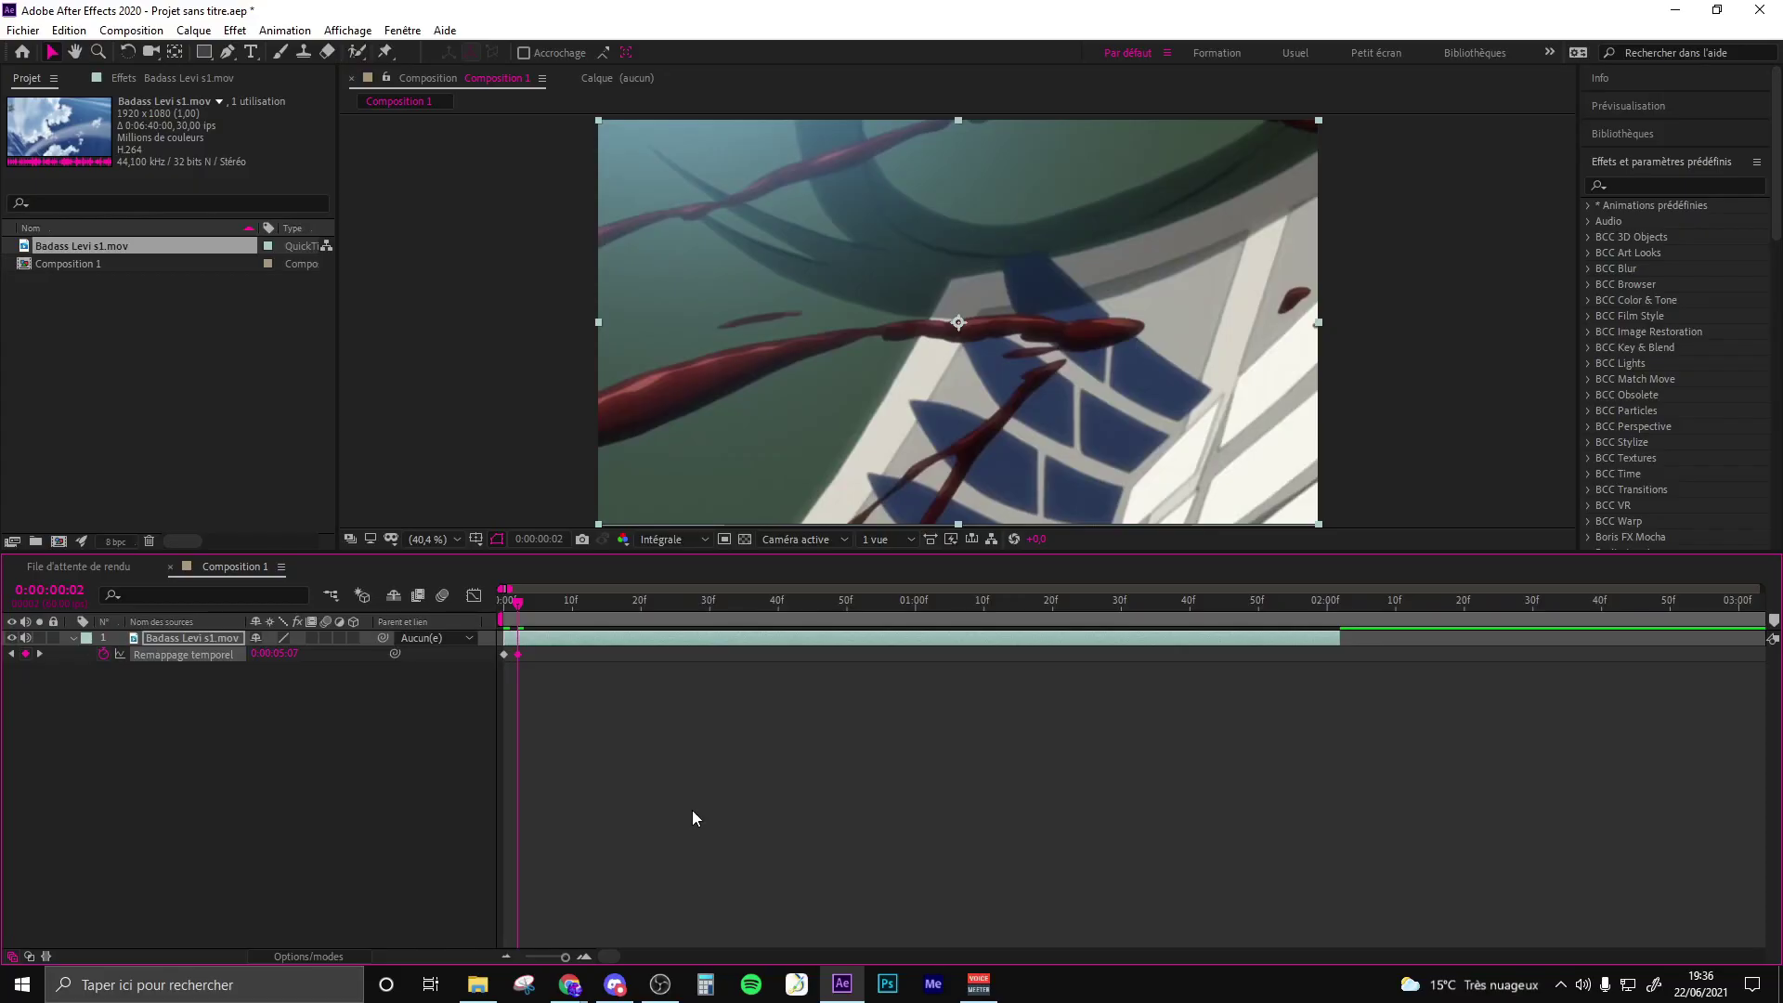
key(ctrl+Right)
key(ctrl+Right)
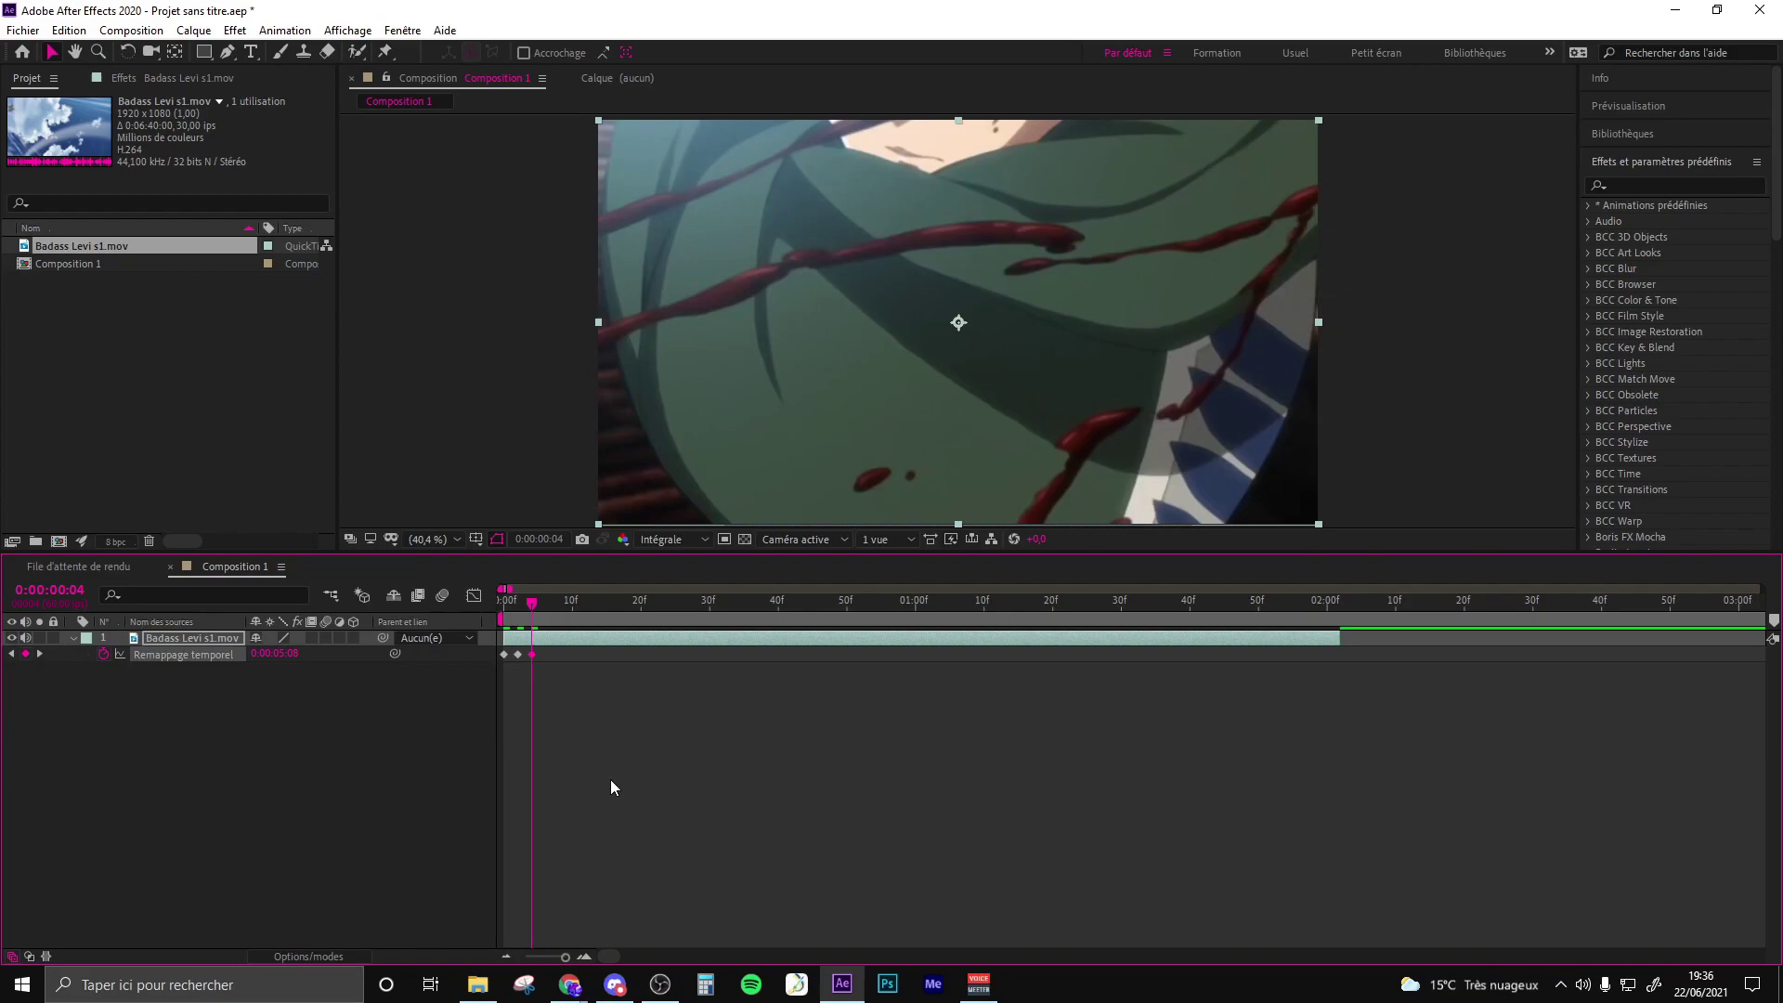
key(ctrl+Right)
key(ctrl+Right)
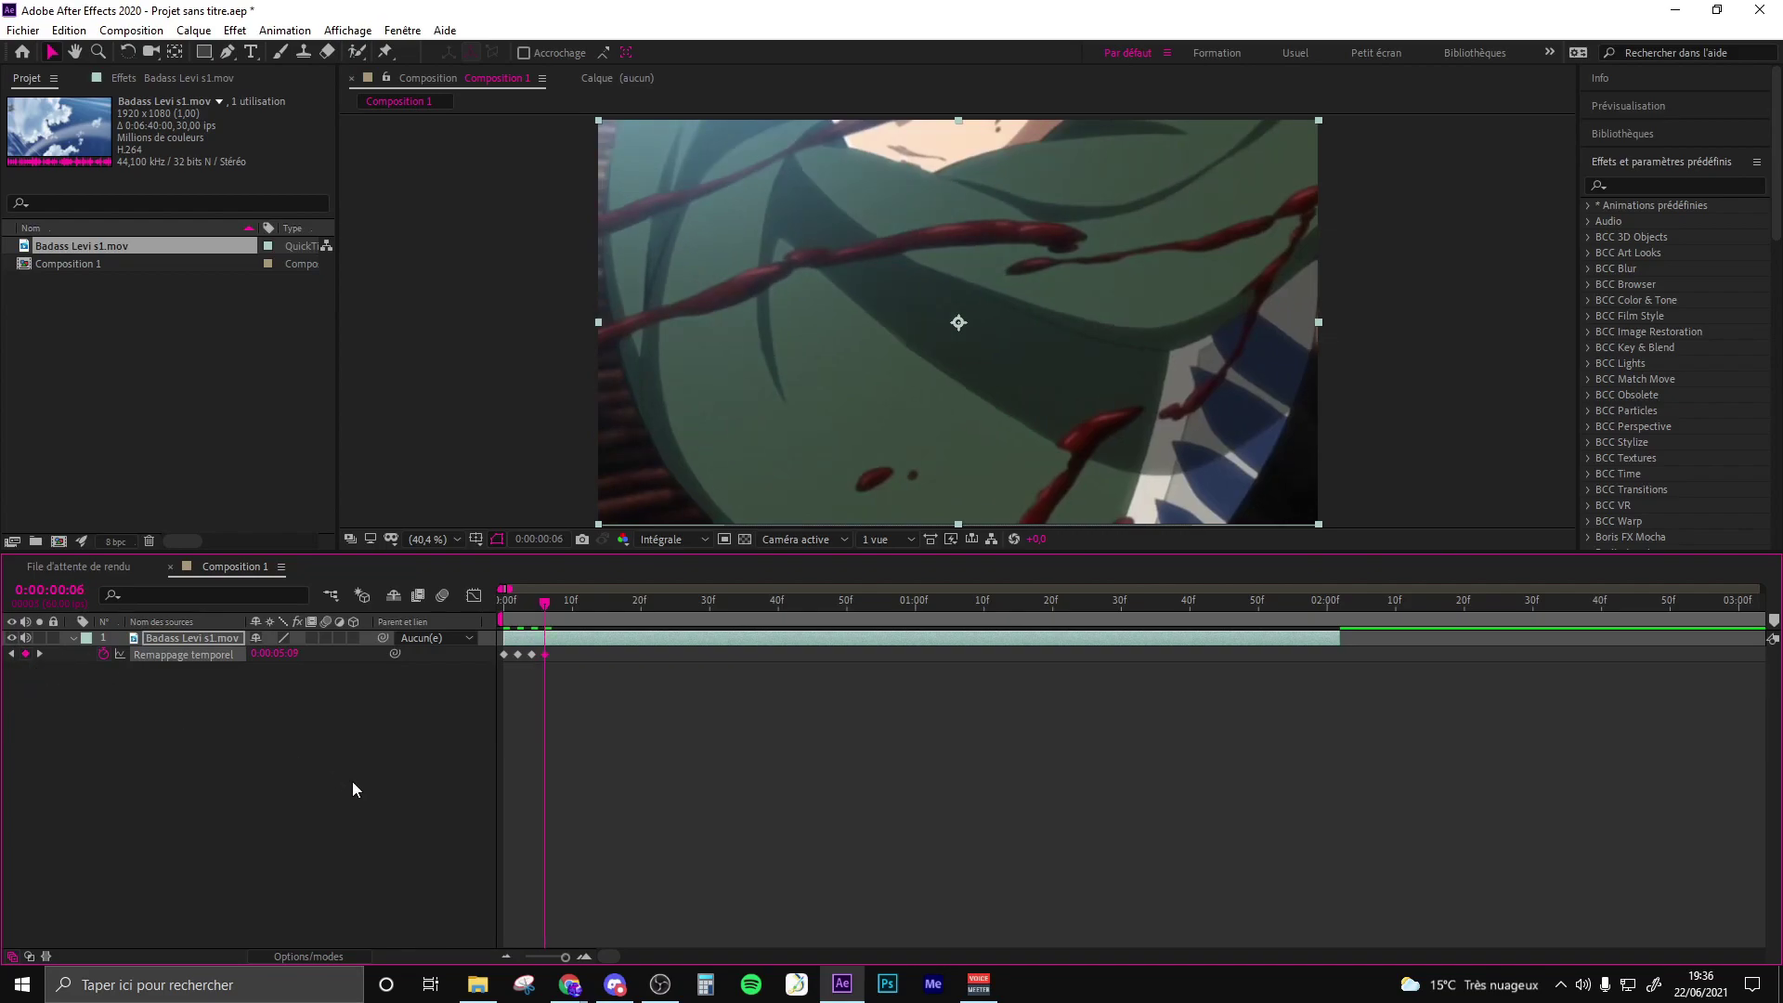
key(ctrl+Right)
key(ctrl+Right)
key(ctrl+Right)
key(ctrl+Right)
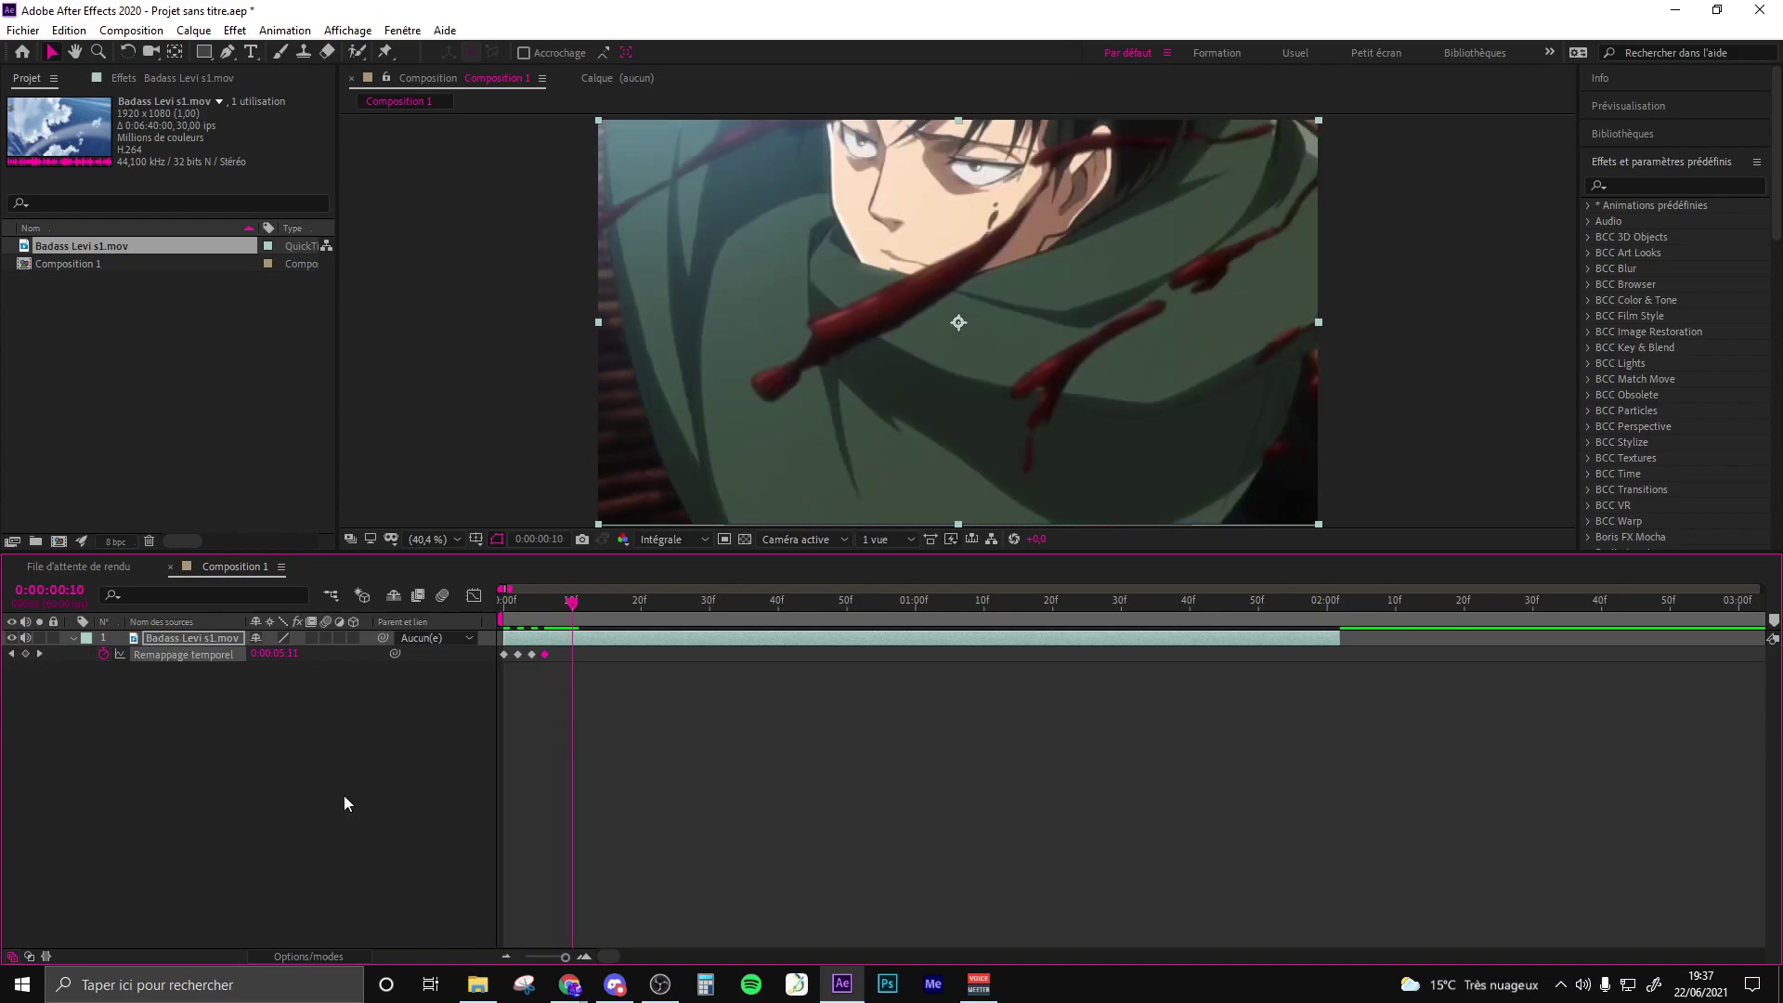
click(25, 654)
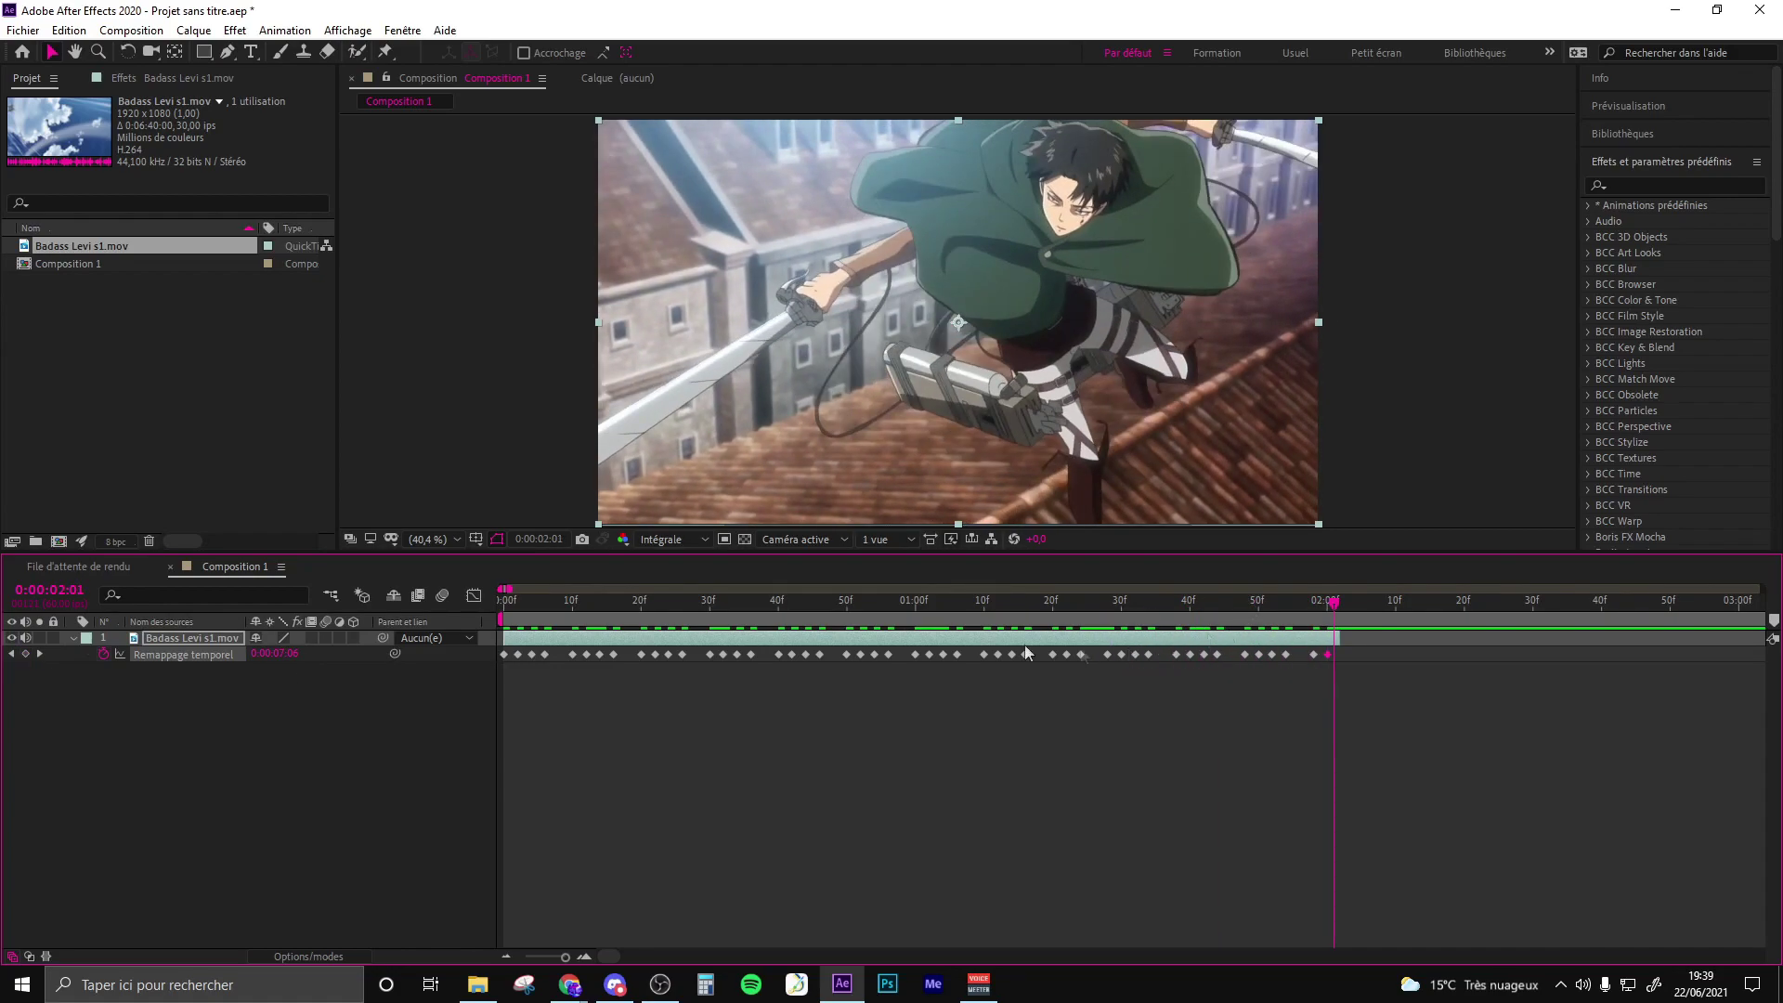
Zoom in at the start and move the keyframes from frames 4, 8, 10 and 12 onto frames 2–5.
key(Home)
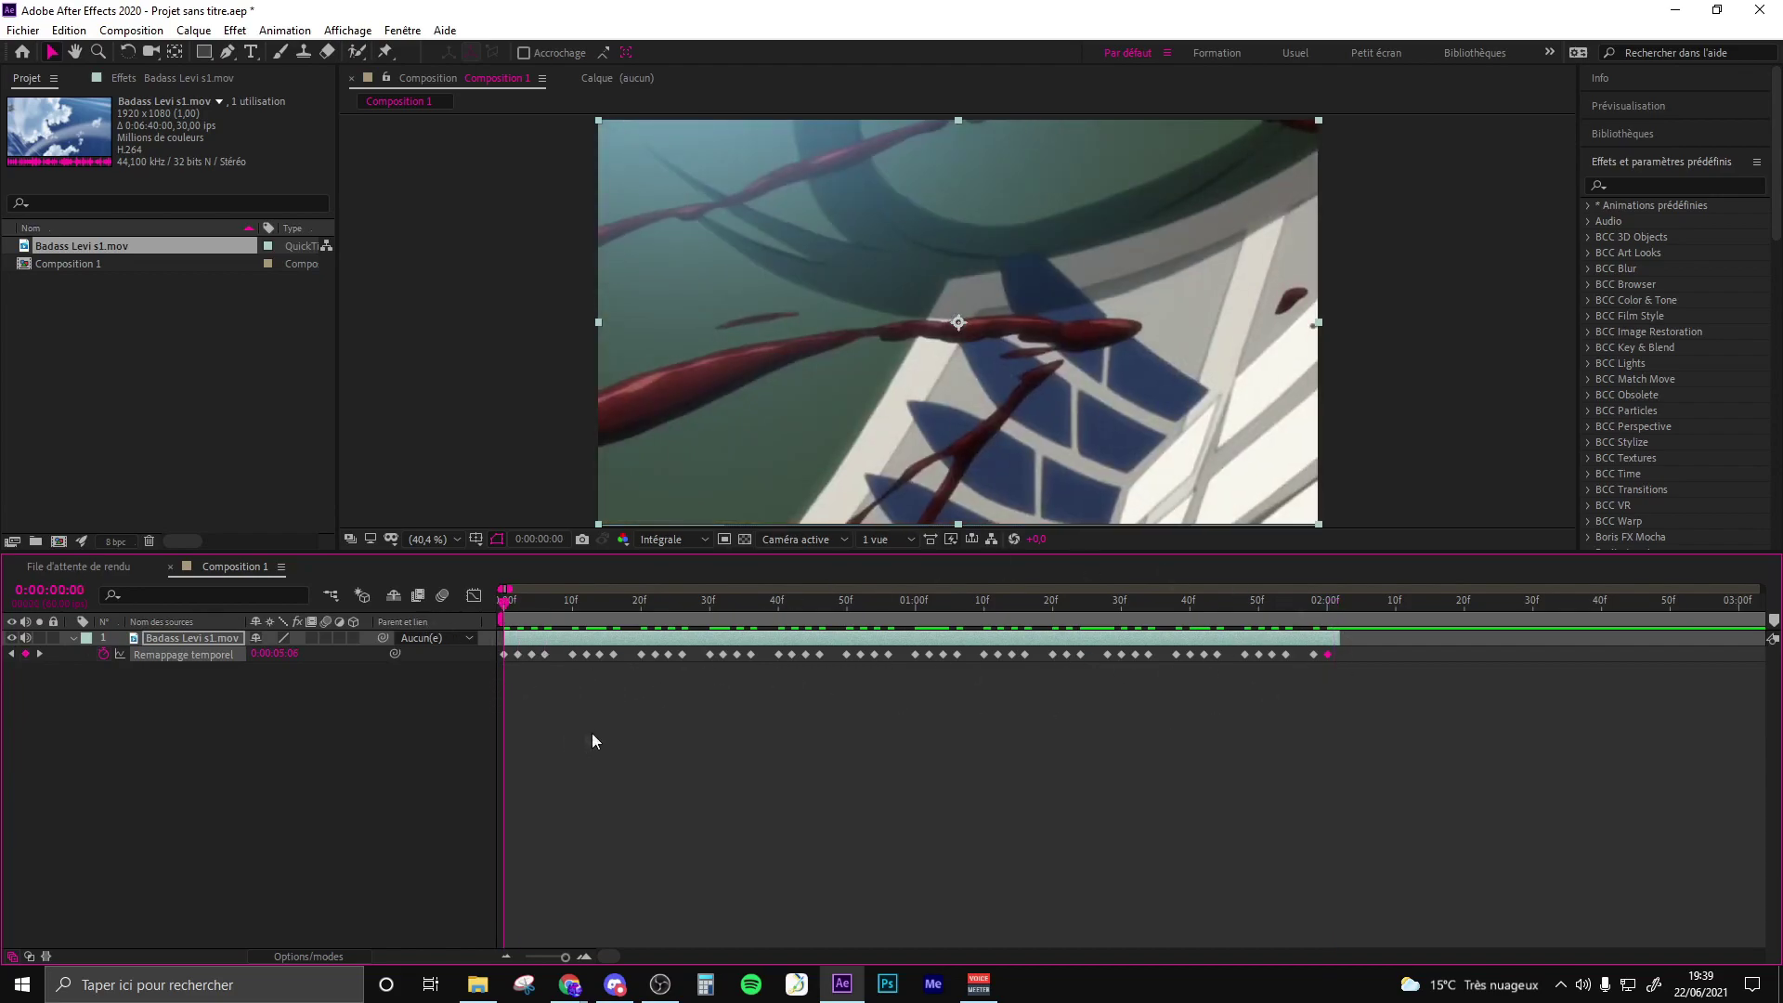
click(544, 724)
scroll(544, 725, up, 3)
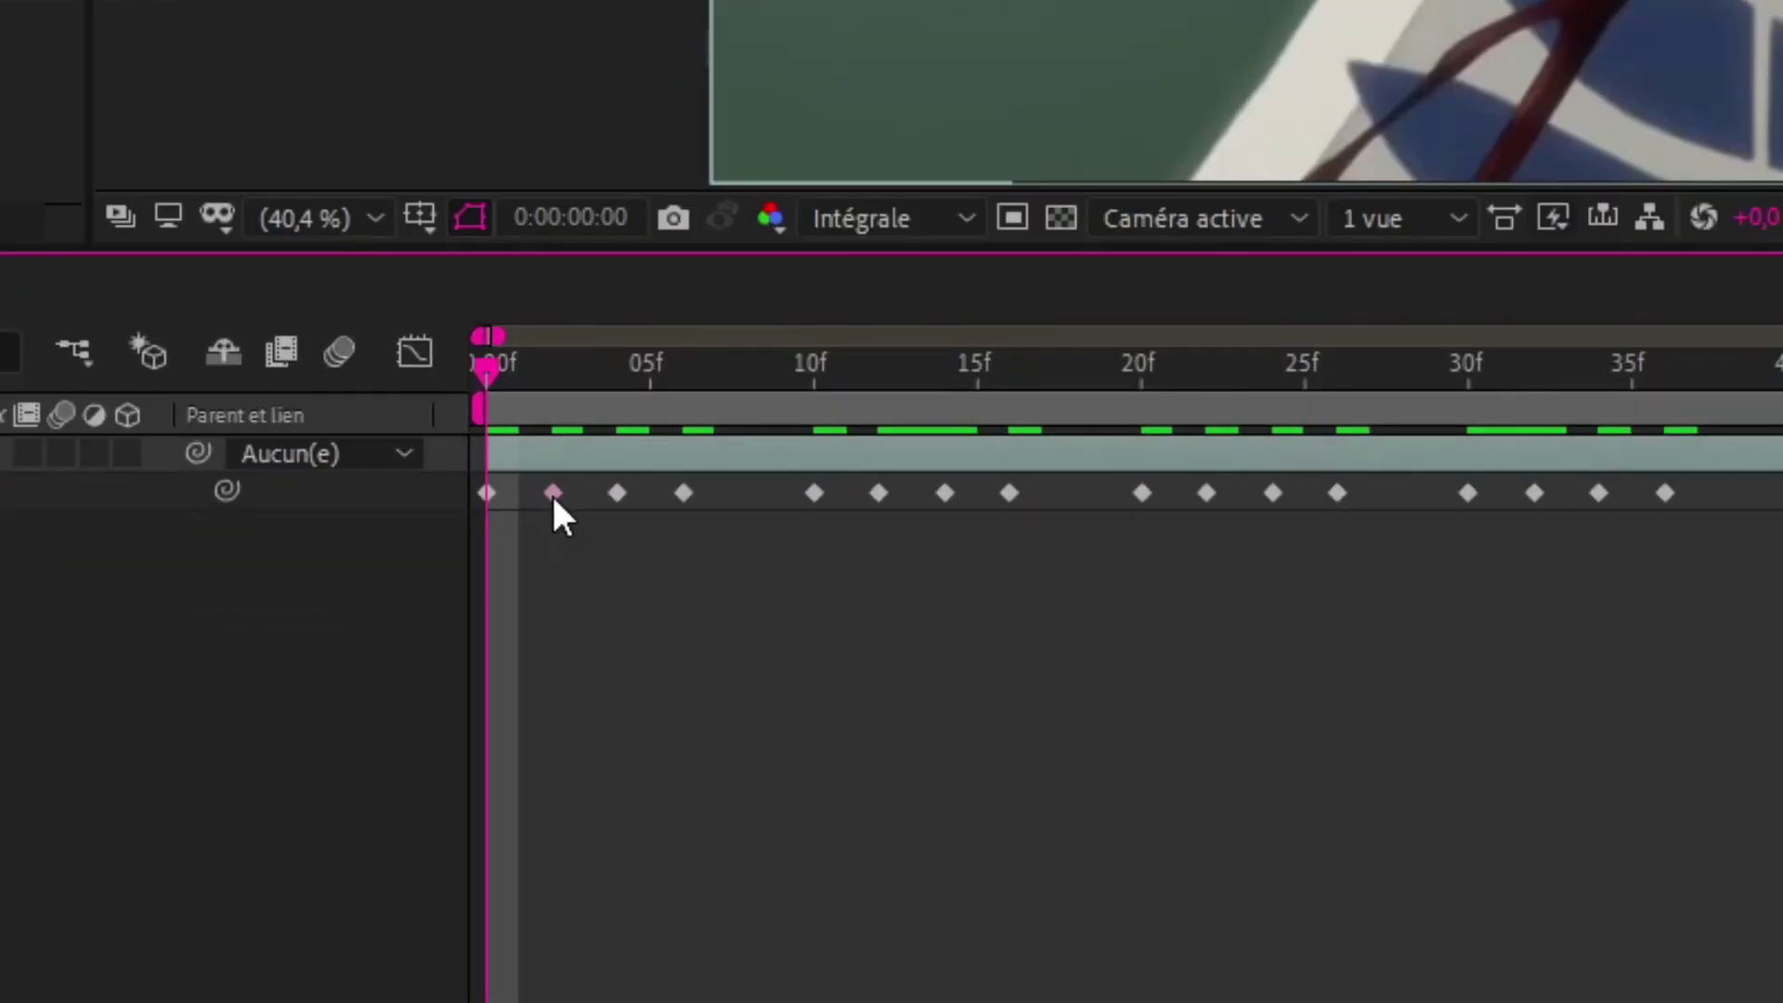
click(531, 655)
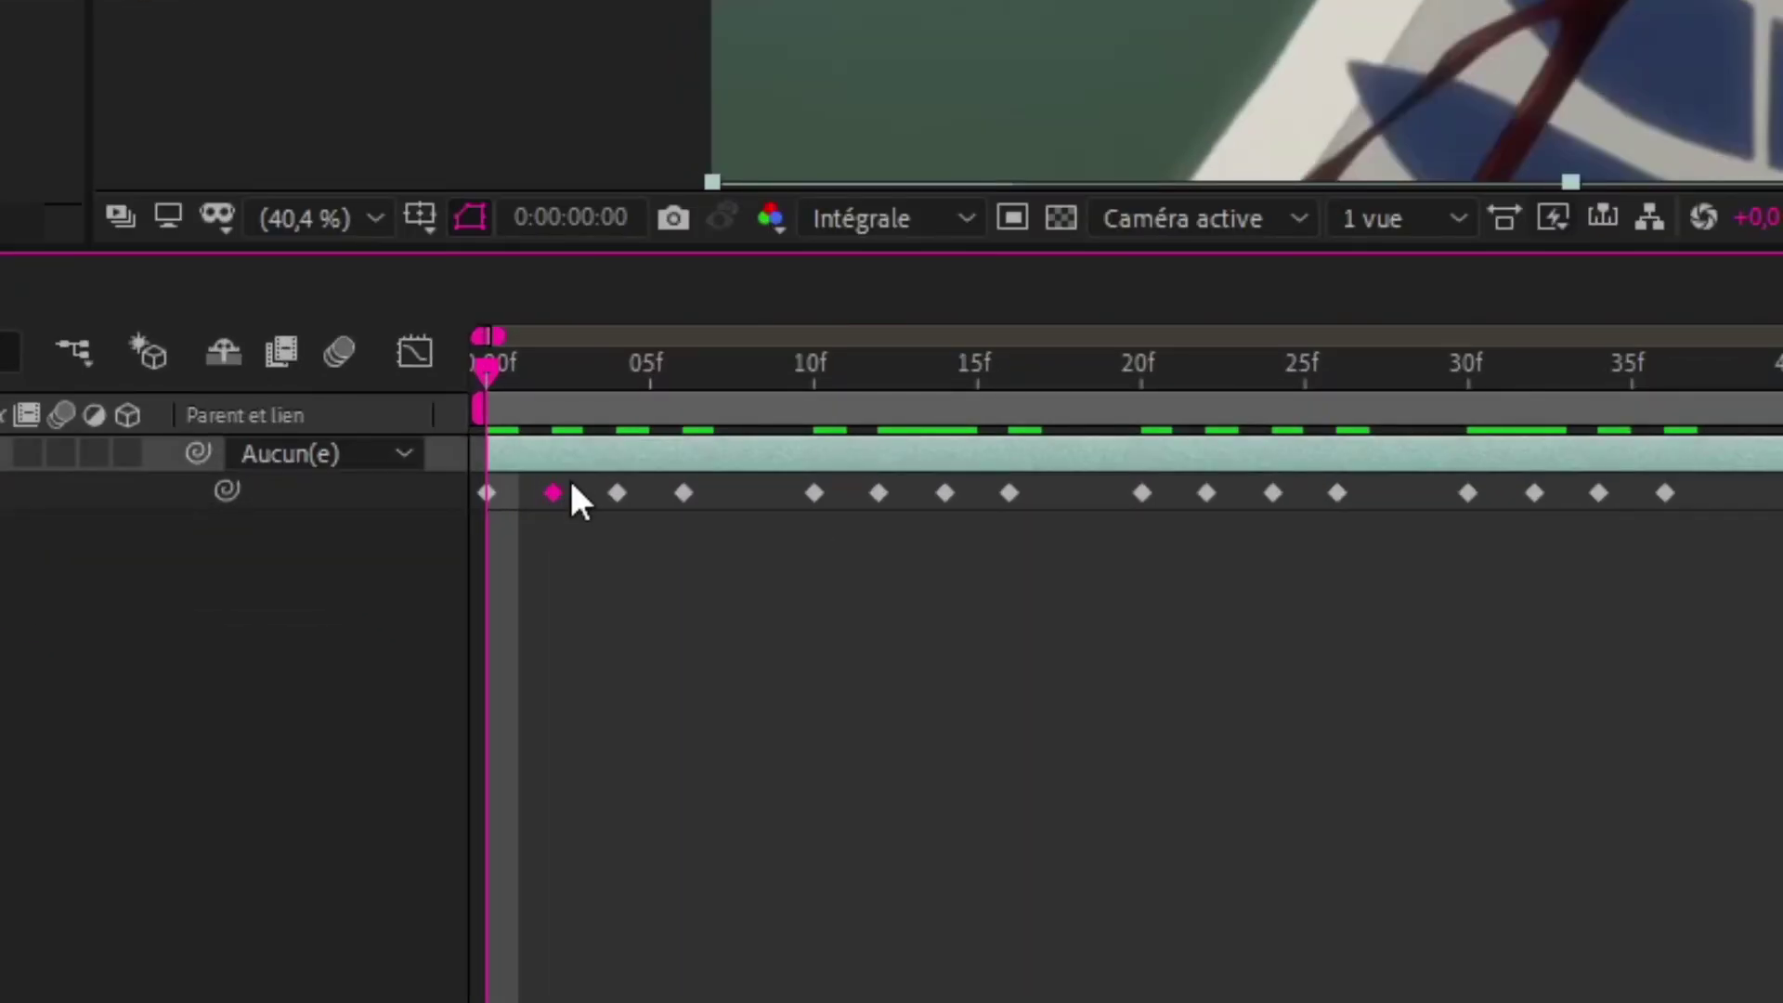
drag(553, 497, 497, 487)
click(554, 367)
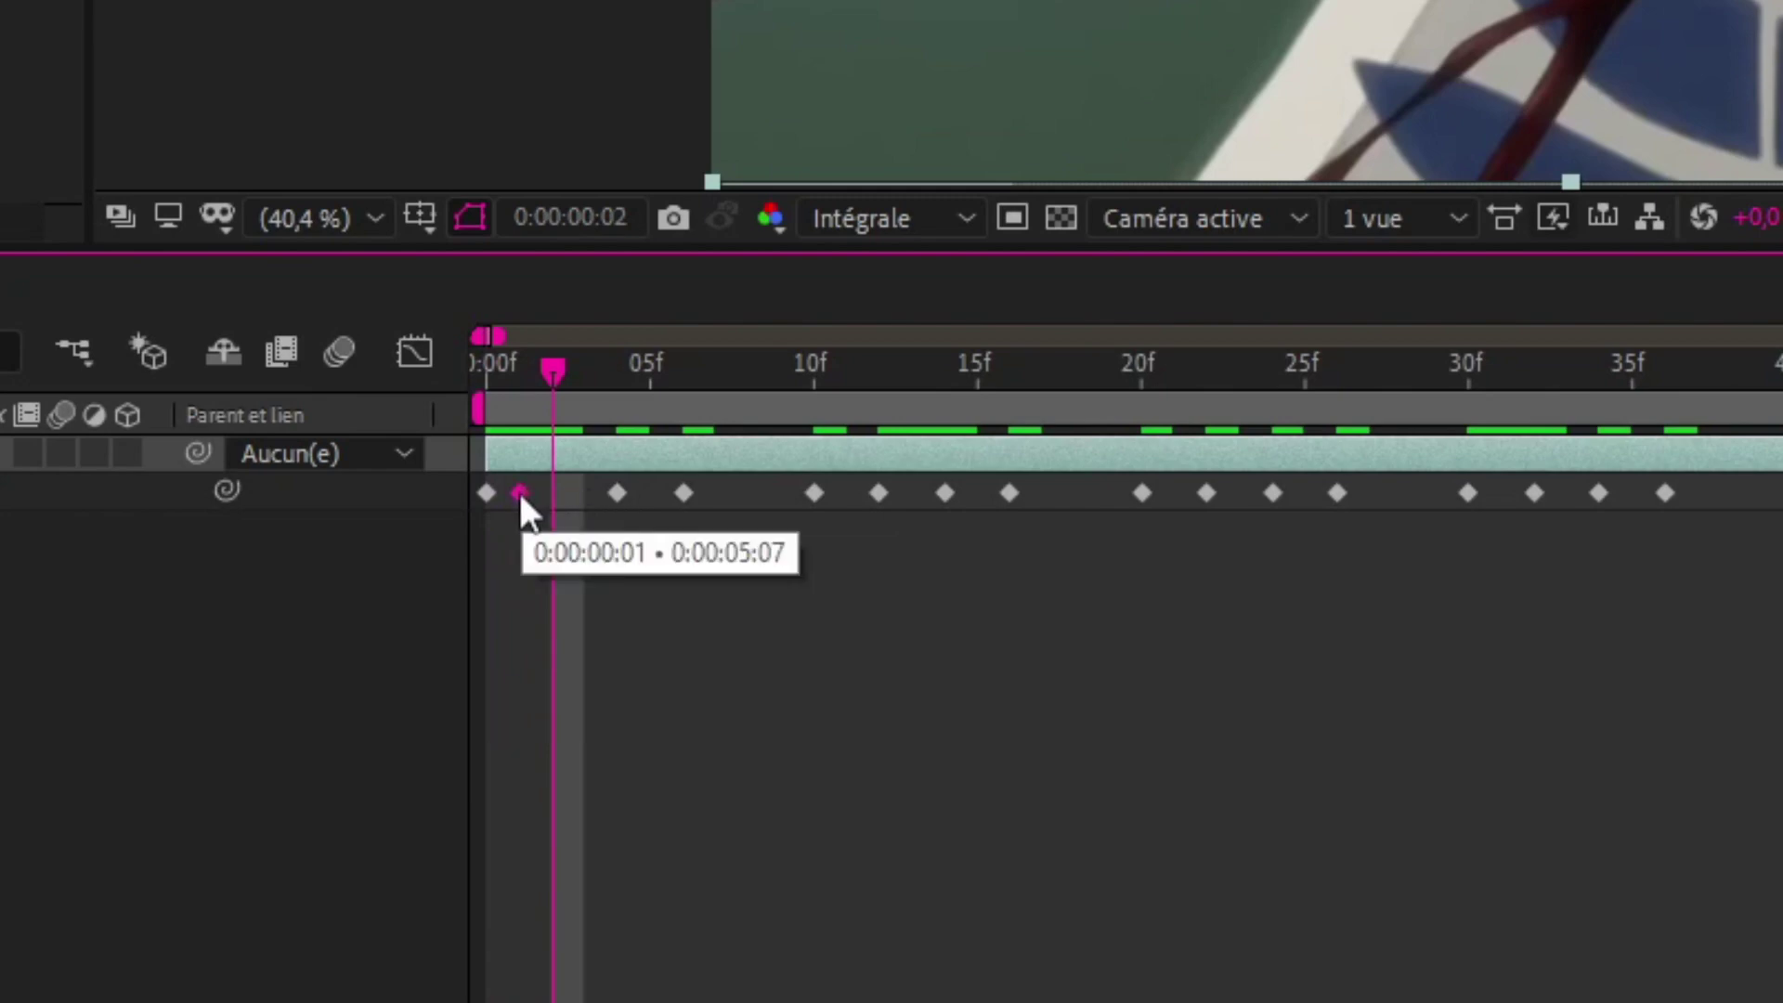
drag(615, 492, 553, 492)
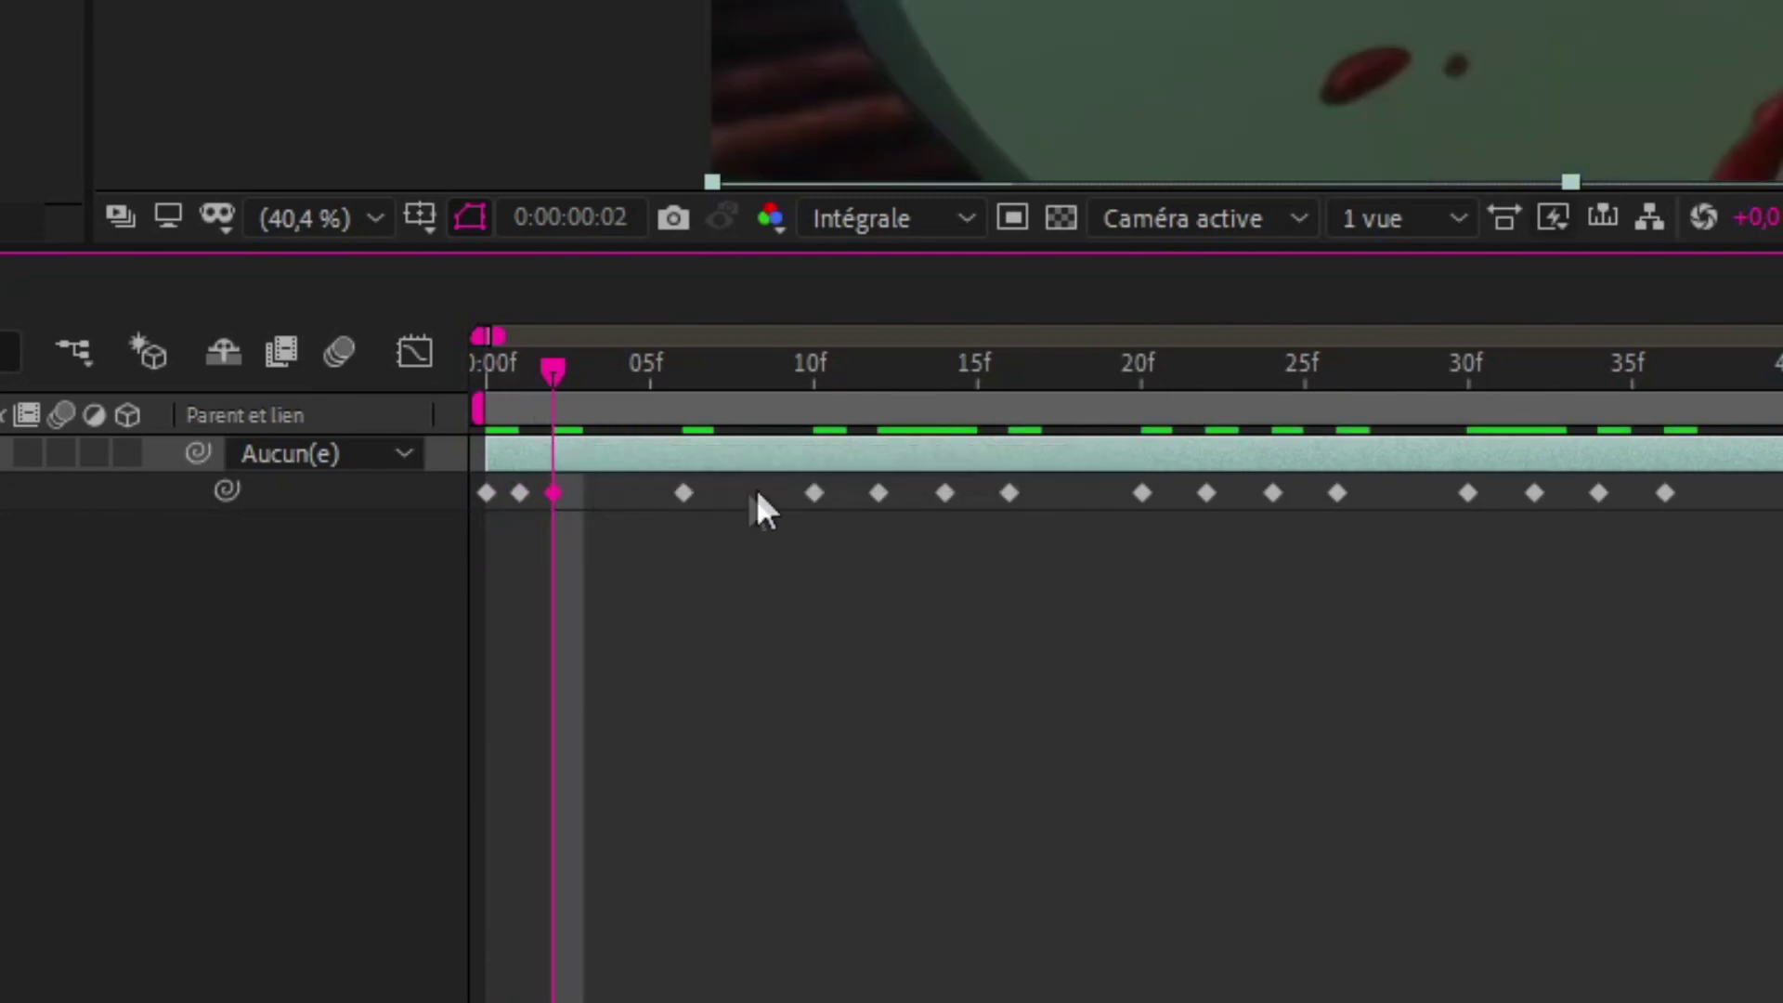
click(684, 492)
click(627, 520)
click(616, 397)
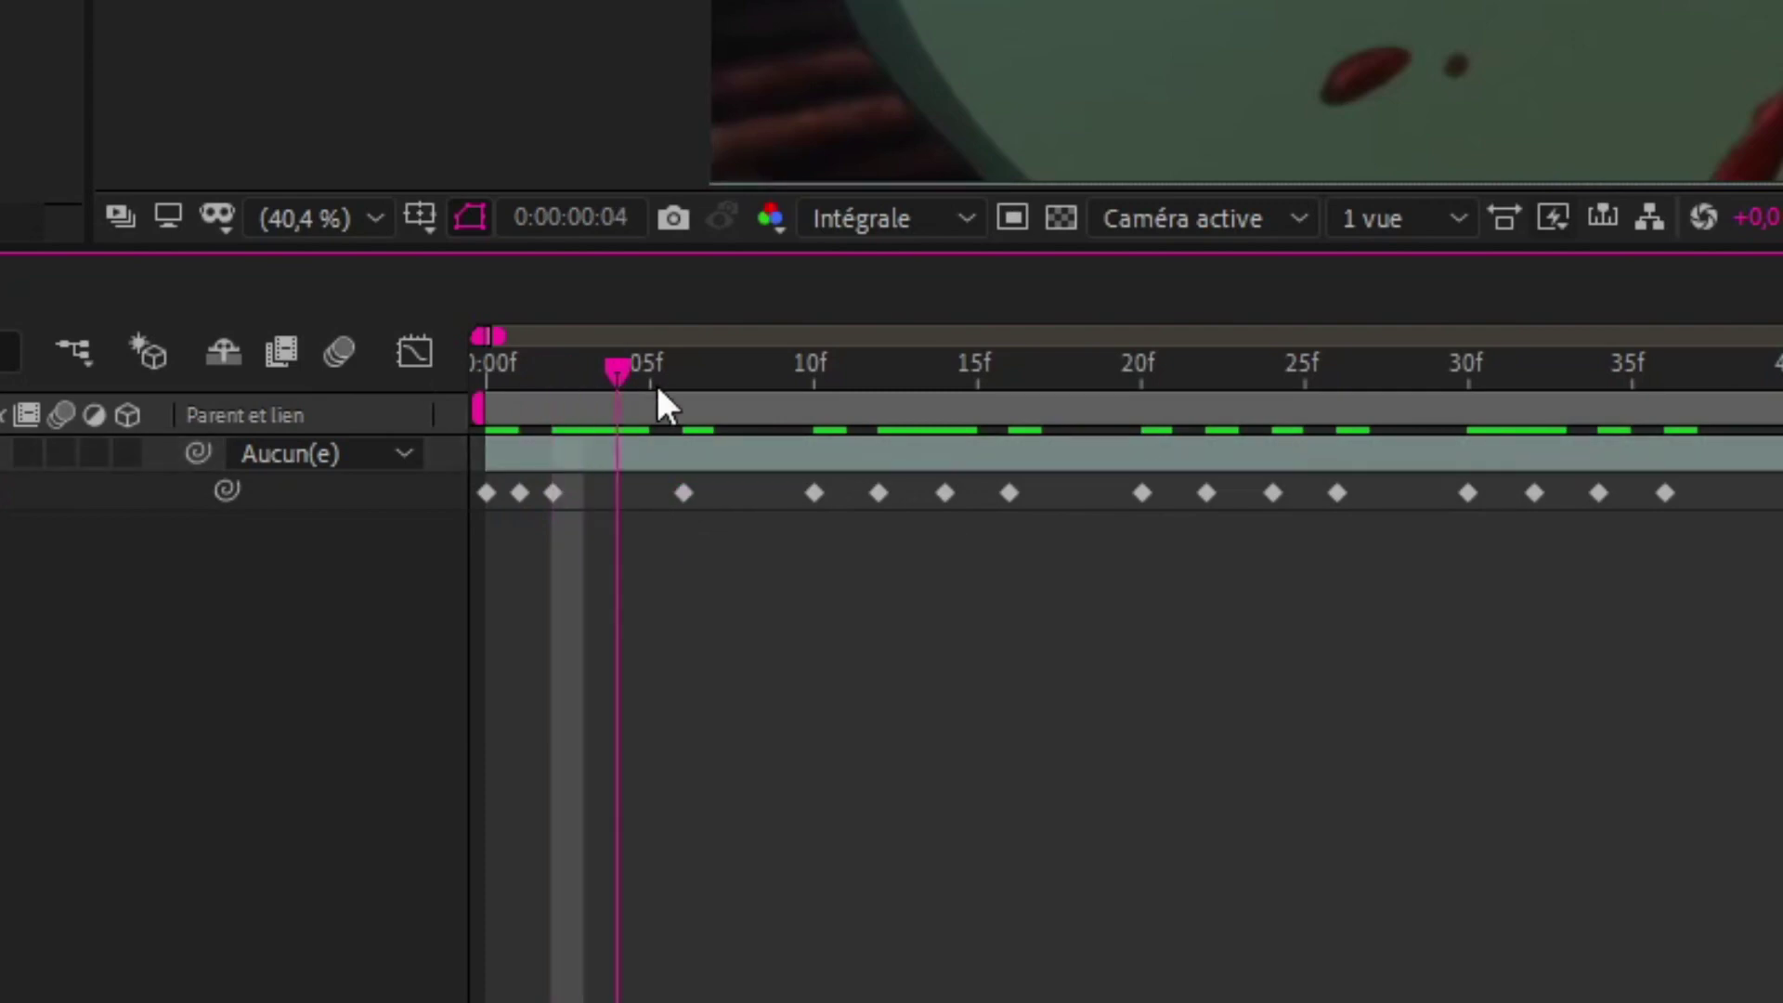
drag(617, 441, 572, 520)
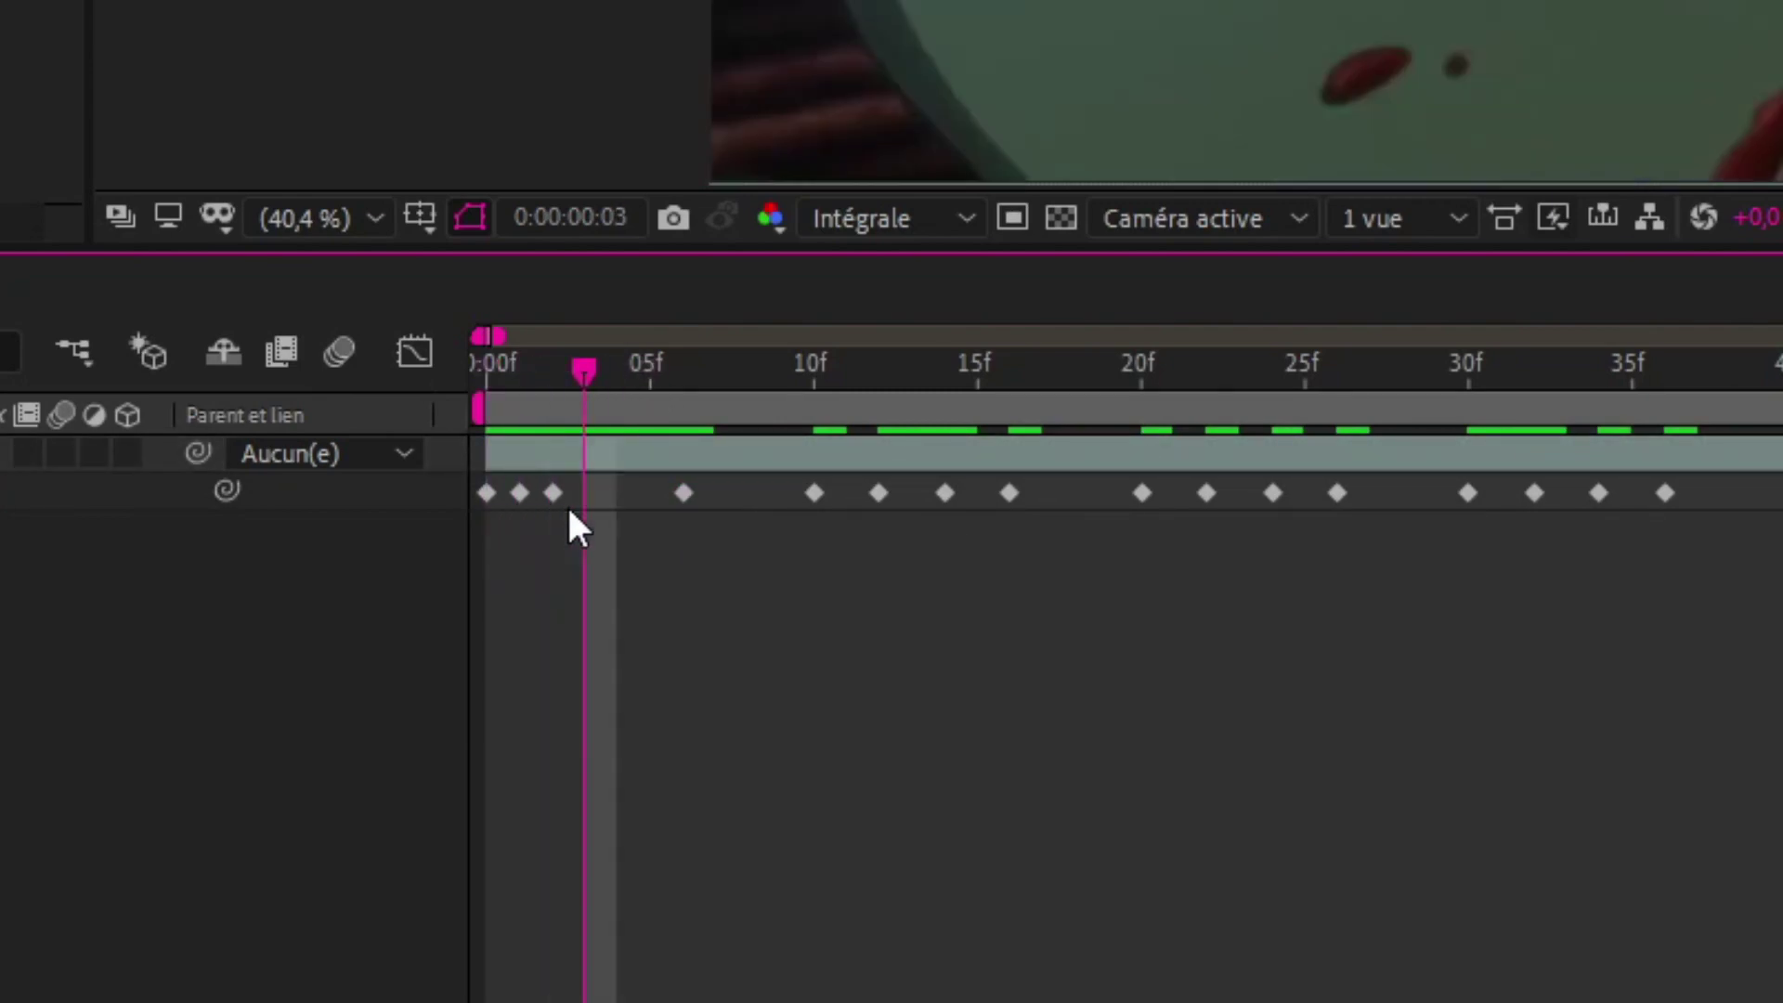
drag(684, 493, 583, 492)
drag(819, 494, 620, 494)
click(639, 364)
drag(878, 493, 654, 493)
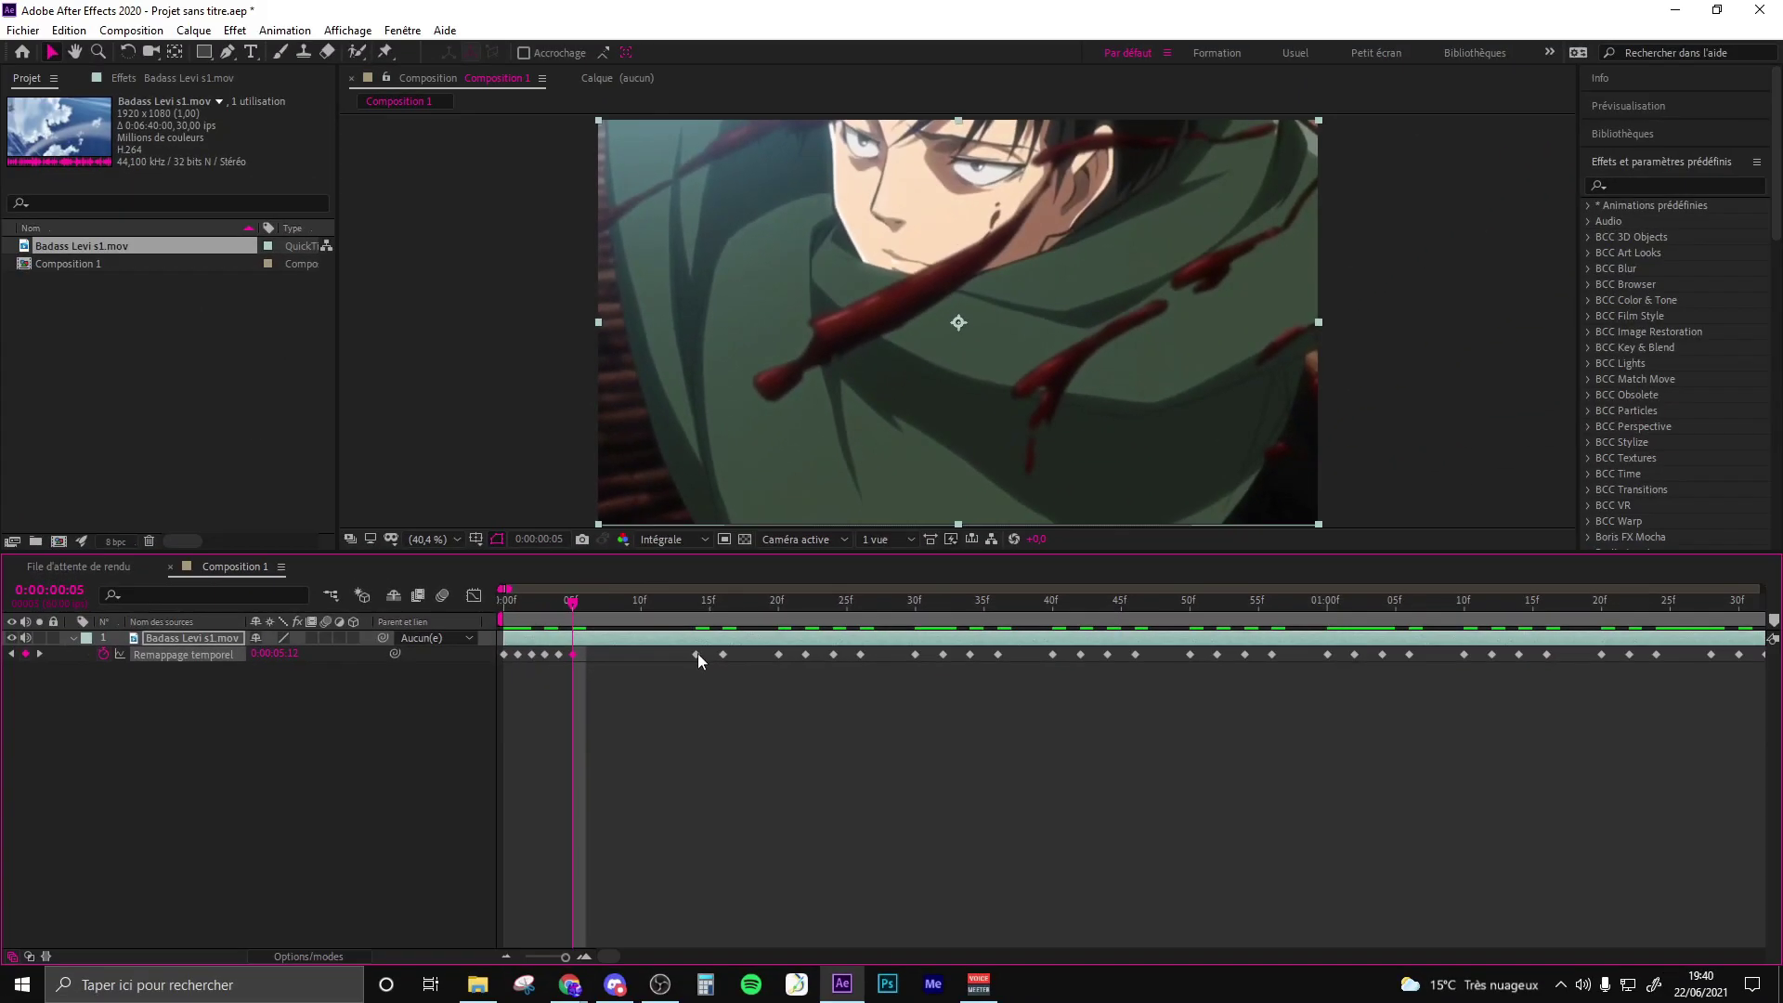
Pack the next run of time-remap keyframes onto the following consecutive frames.
drag(833, 654, 641, 654)
drag(860, 654, 655, 654)
drag(915, 654, 668, 654)
drag(943, 654, 696, 654)
drag(1135, 654, 764, 654)
drag(1190, 654, 778, 654)
drag(1216, 654, 806, 654)
drag(1328, 653, 833, 654)
drag(1382, 654, 861, 654)
drag(1409, 654, 874, 654)
drag(1464, 654, 887, 654)
drag(1492, 654, 914, 654)
drag(1546, 654, 928, 654)
drag(1602, 653, 942, 653)
drag(1235, 699, 1044, 699)
Pull the right-hand cluster of keyframes into the packed group and zoom out to the whole clip.
drag(1332, 654, 605, 654)
drag(1359, 654, 633, 653)
drag(1415, 654, 647, 654)
drag(1469, 654, 660, 654)
drag(1422, 685, 1353, 684)
drag(1456, 654, 619, 654)
drag(1483, 654, 633, 654)
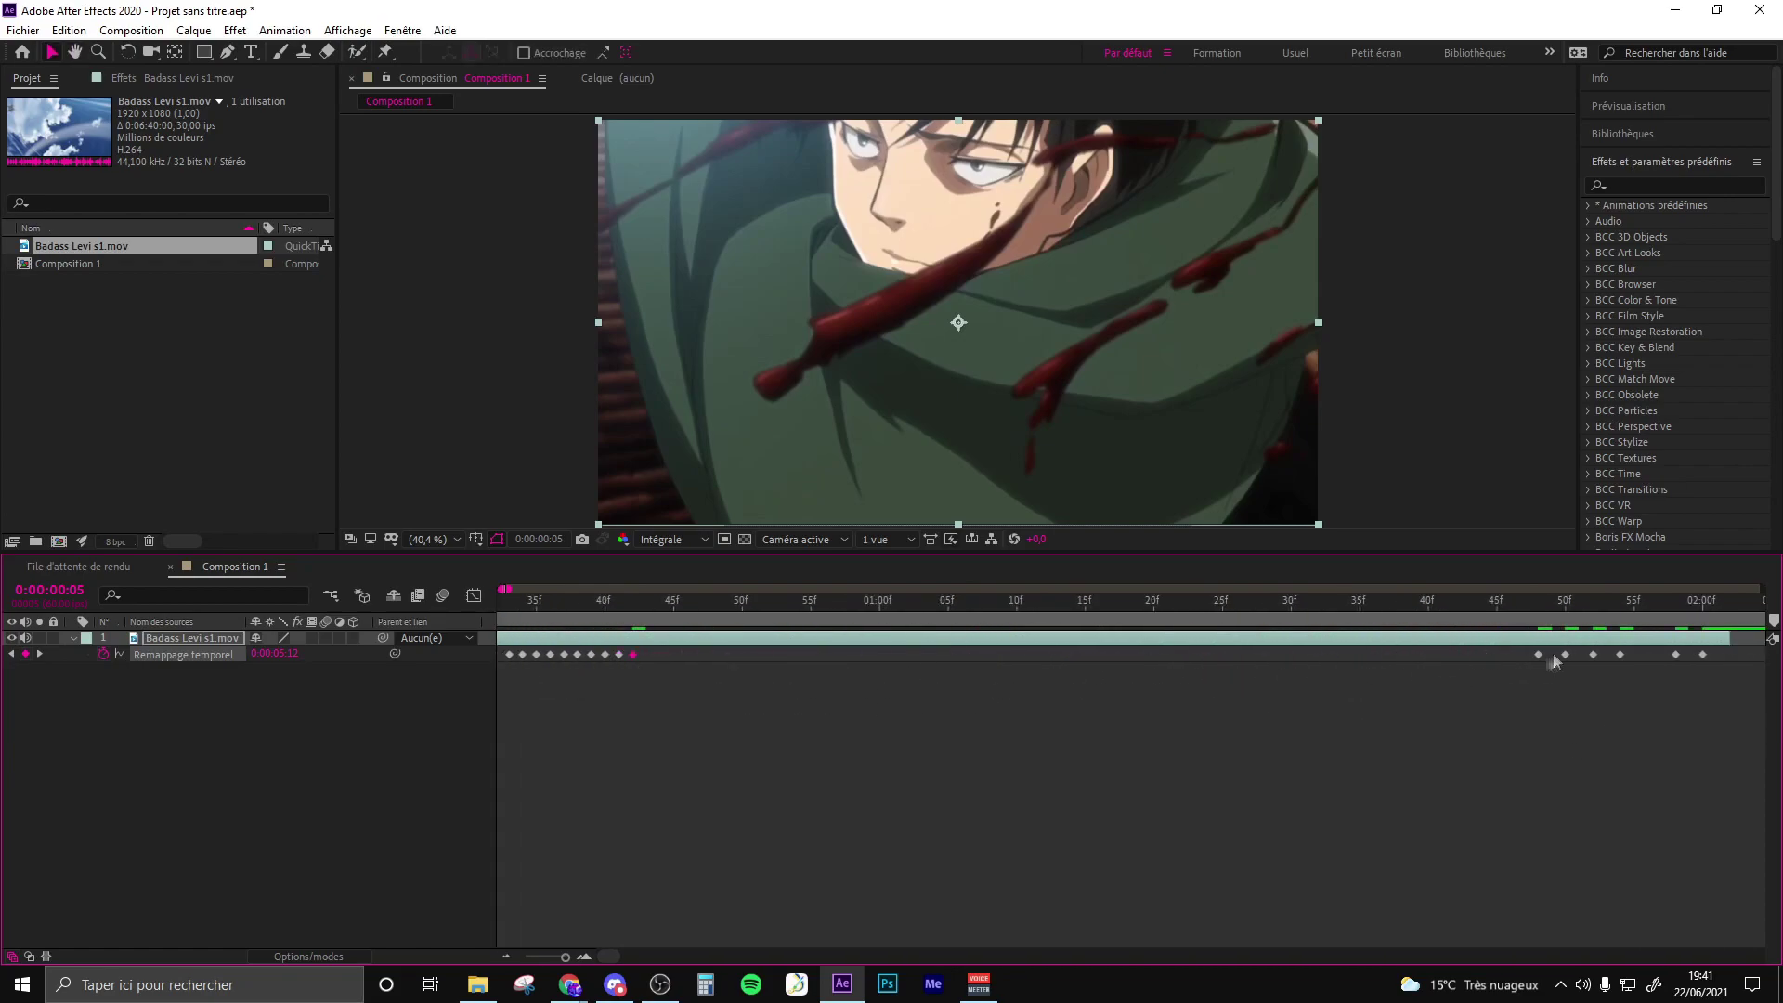
drag(1538, 654, 646, 654)
drag(1565, 654, 675, 654)
drag(1620, 654, 688, 654)
key(Home)
key(minus)
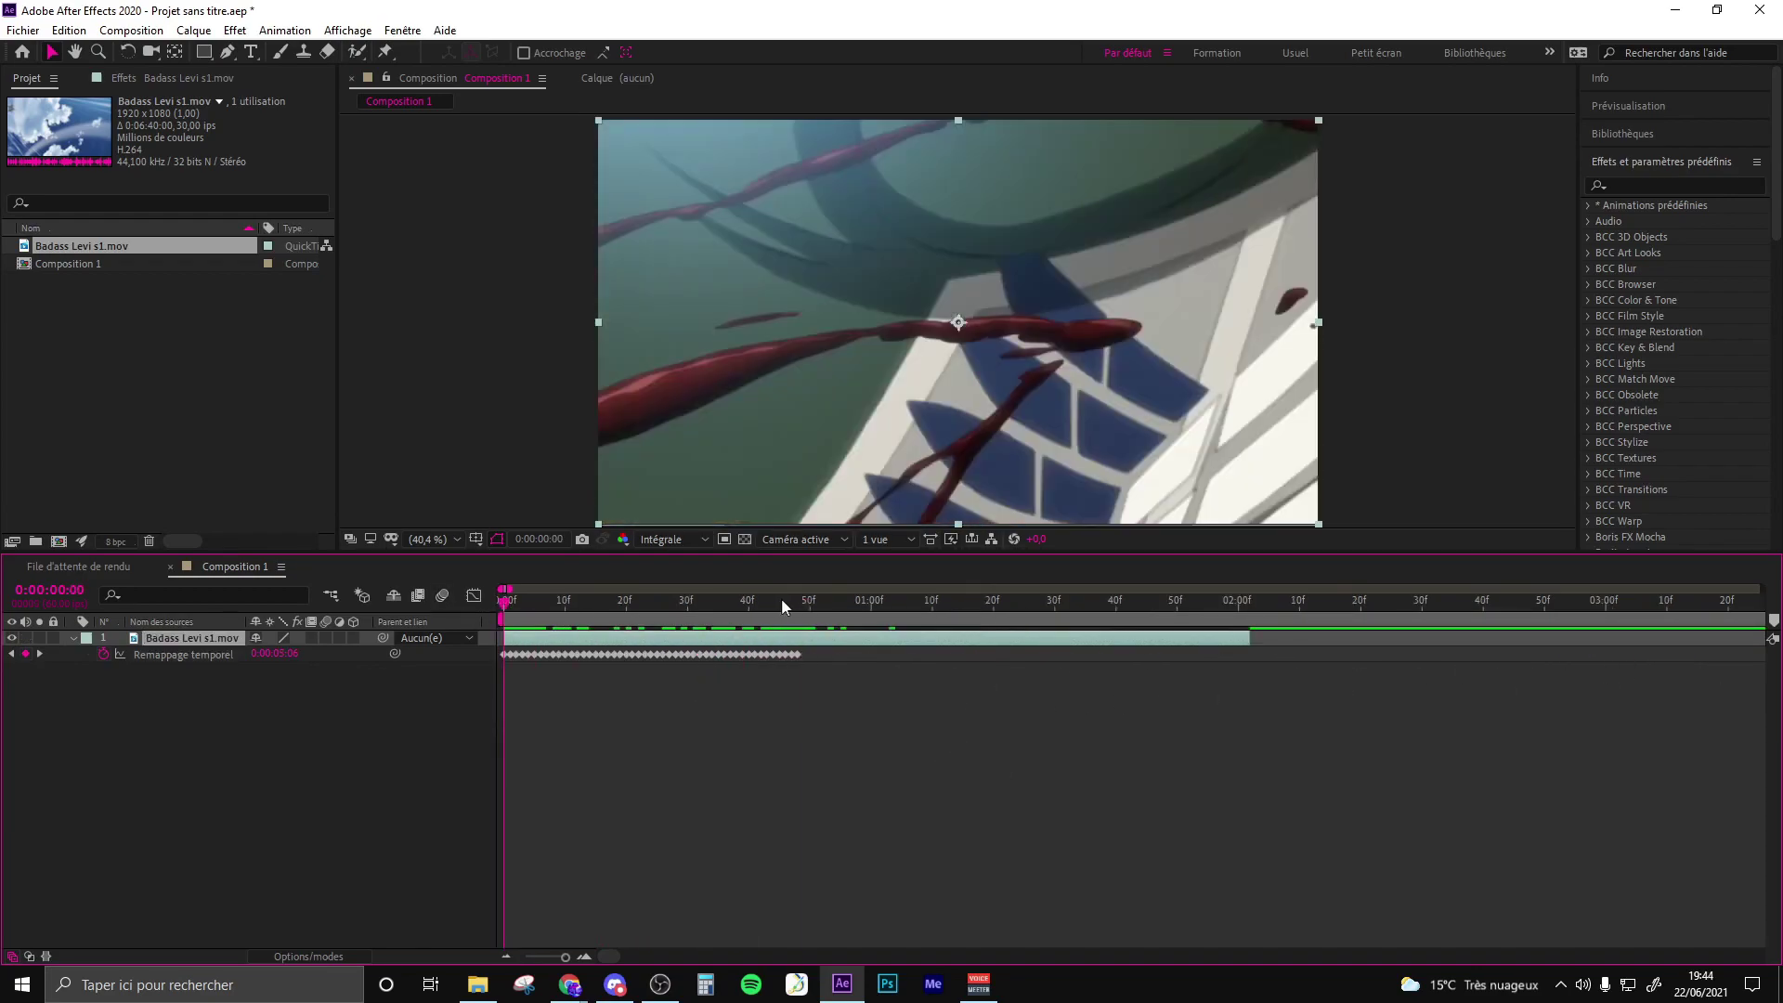
Split the clip layer at frame 48 and delete the part after the cut.
click(797, 602)
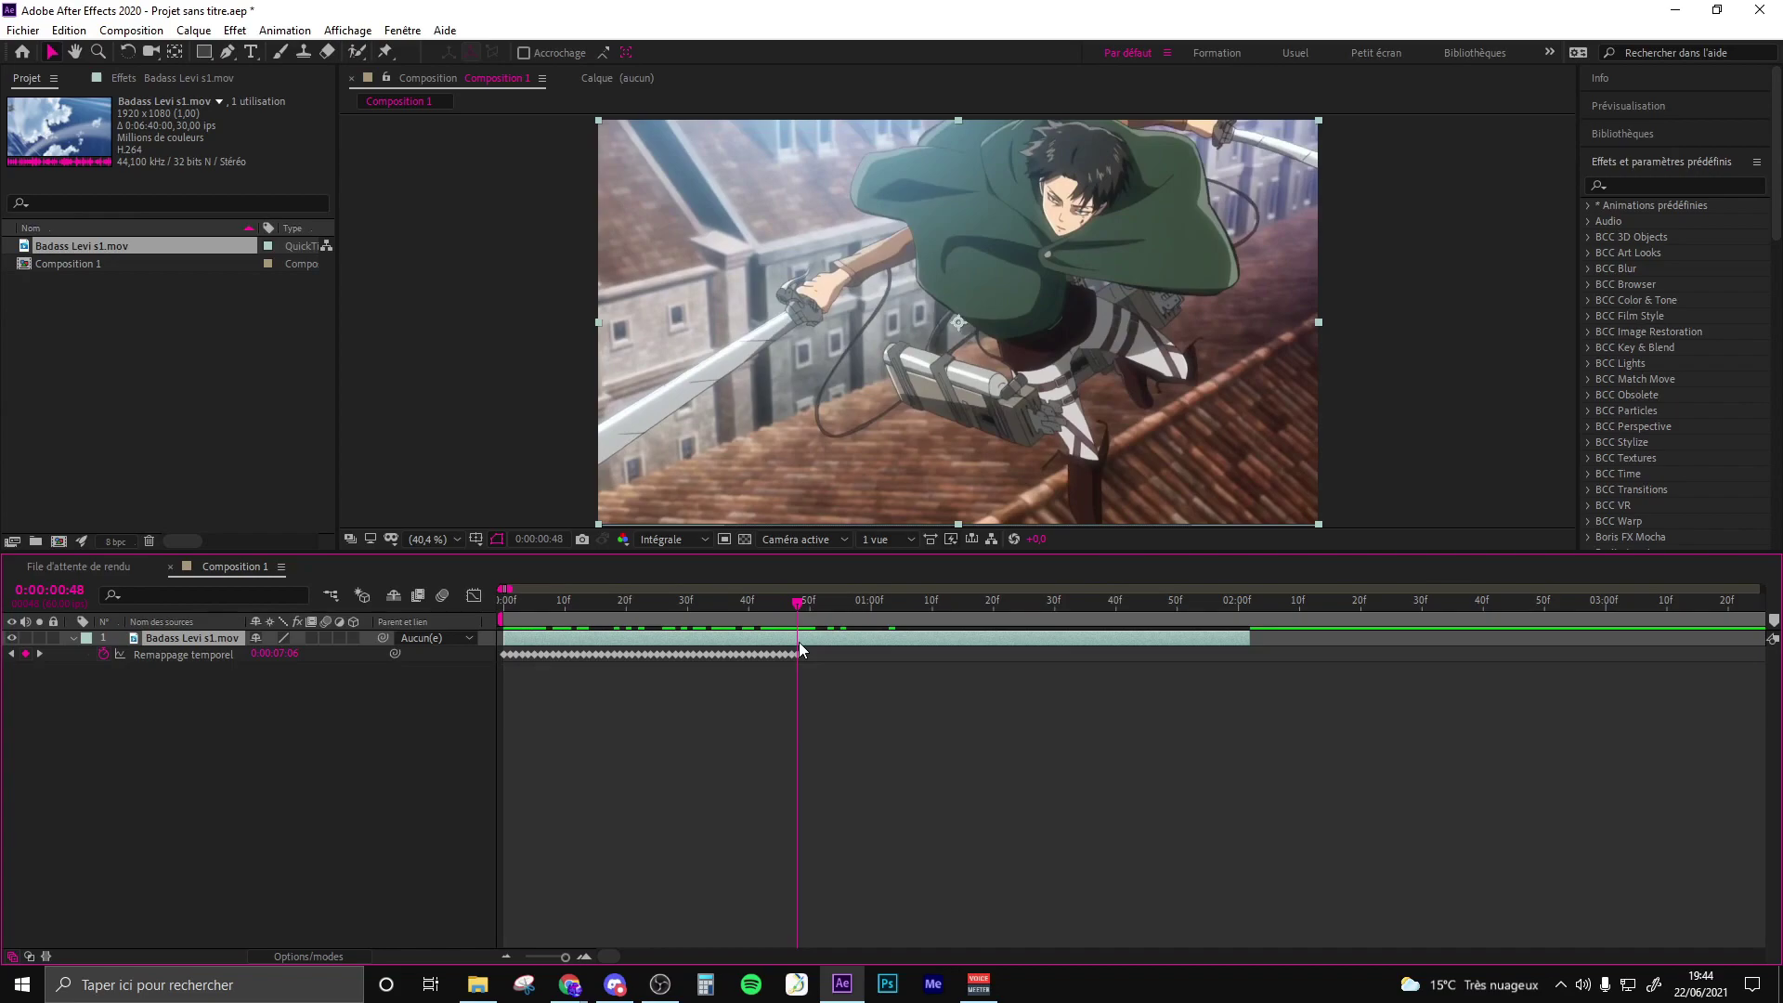
key(ctrl+shift+d)
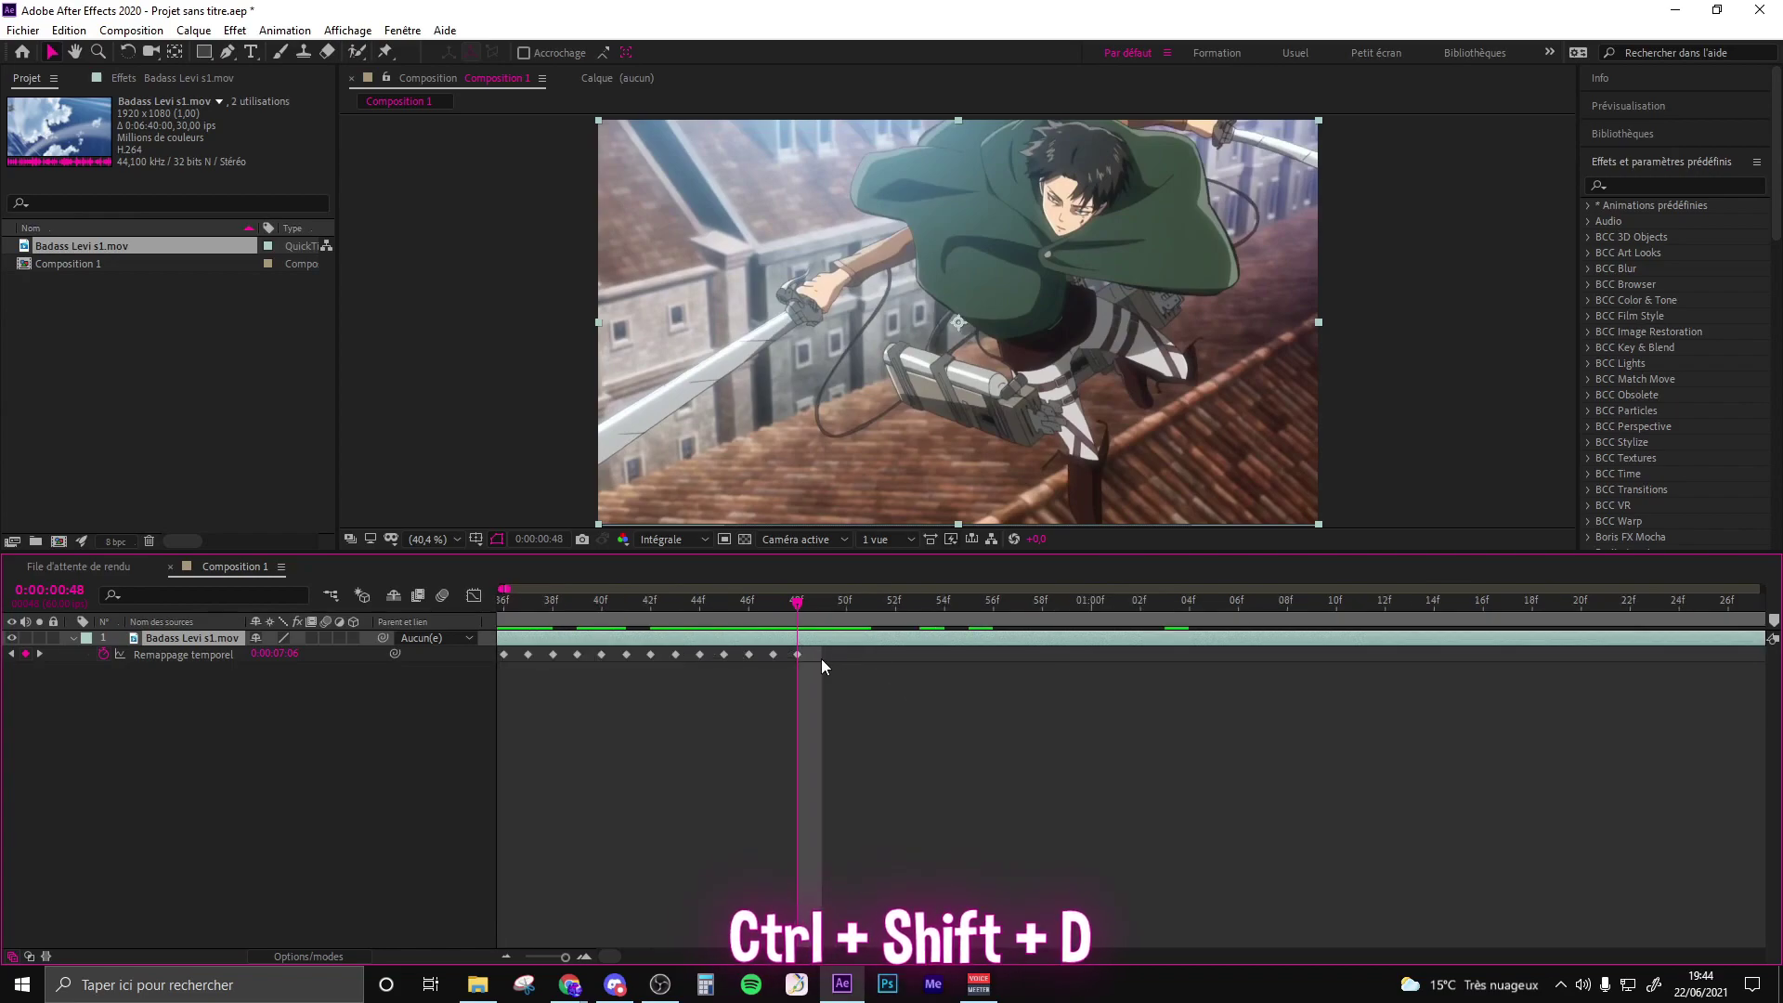
key(Delete)
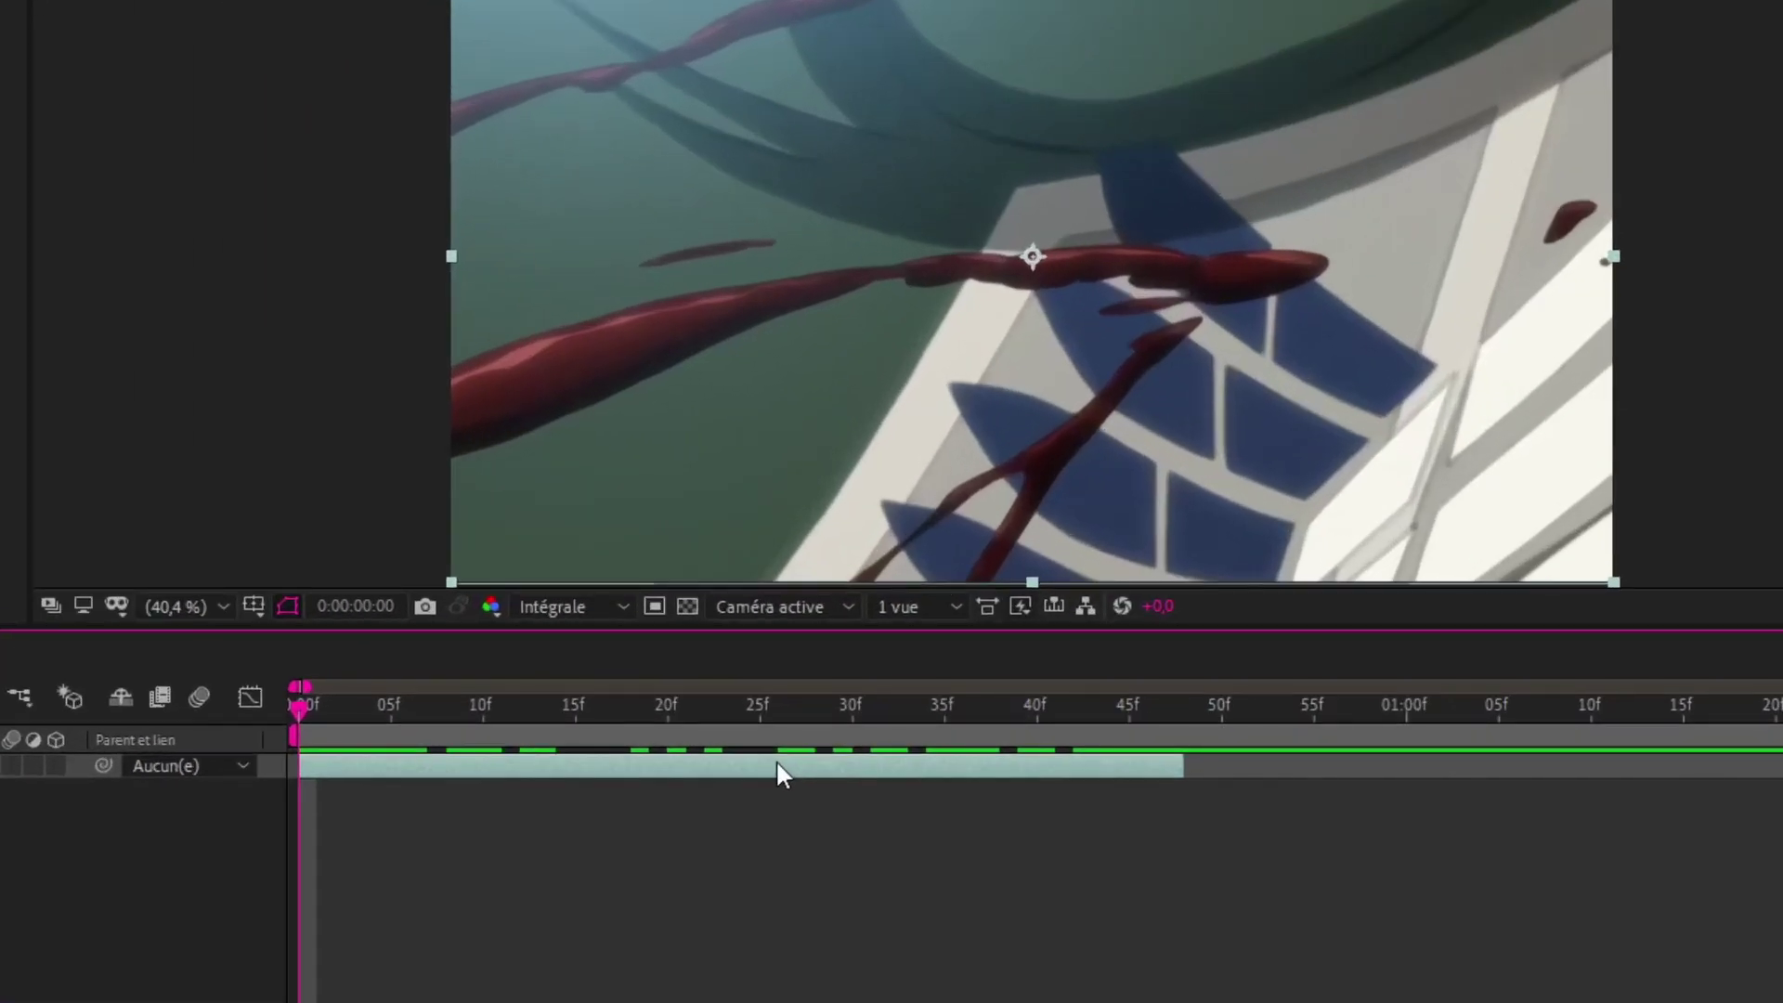
Precompose the layer as Badass Levi s1.mov - Comp 1 without fitting its duration to the layer.
right_click(776, 759)
click(864, 632)
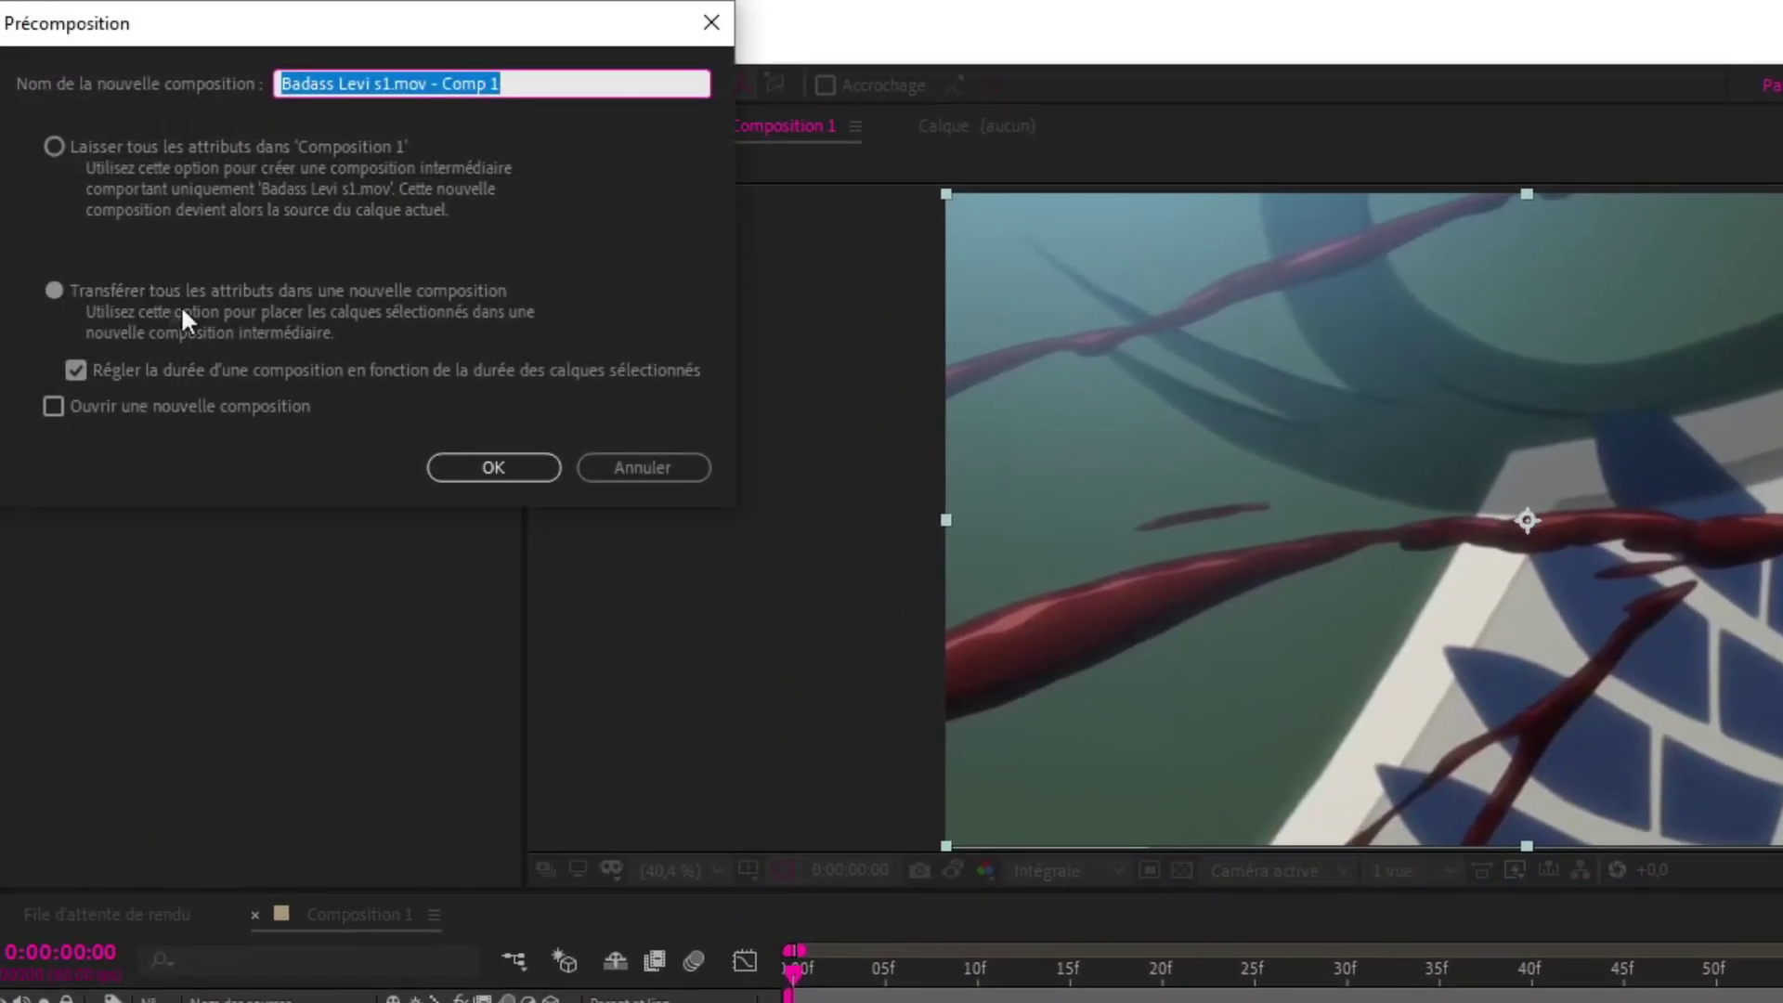
click(76, 369)
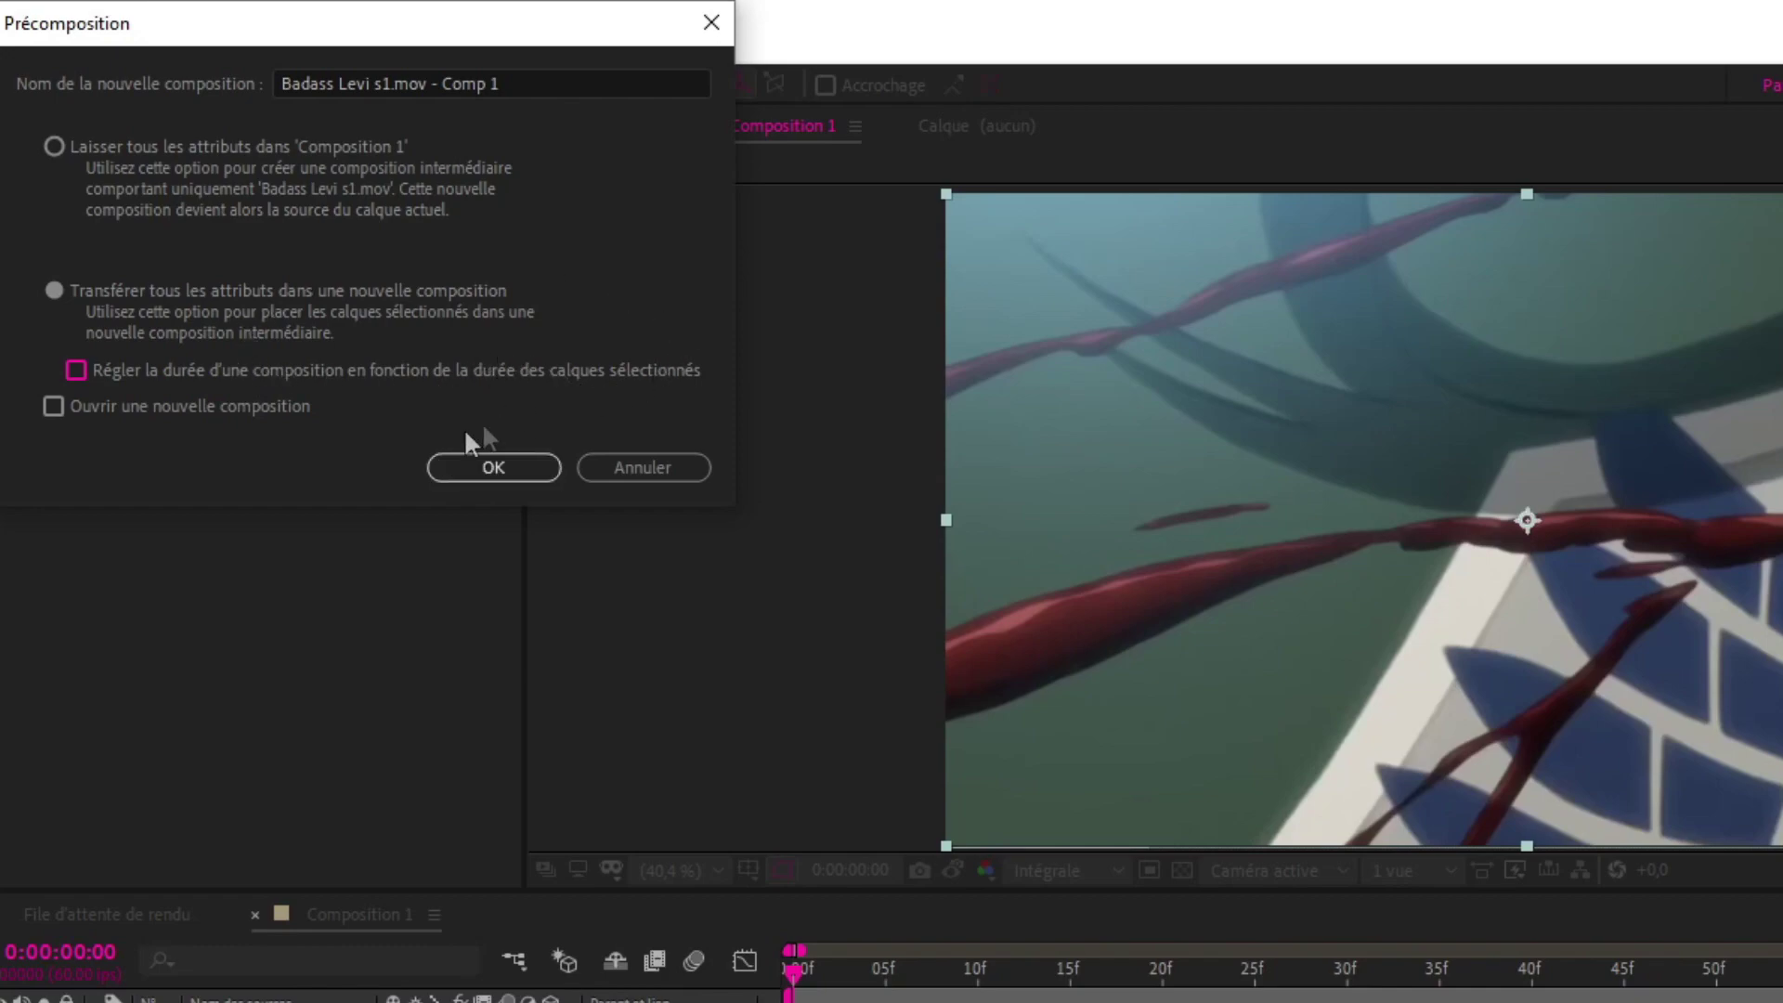
click(527, 470)
Search the effects for 'twixt' and apply Twixtor Pro to the precomposed layer.
click(1643, 186)
text(twixt)
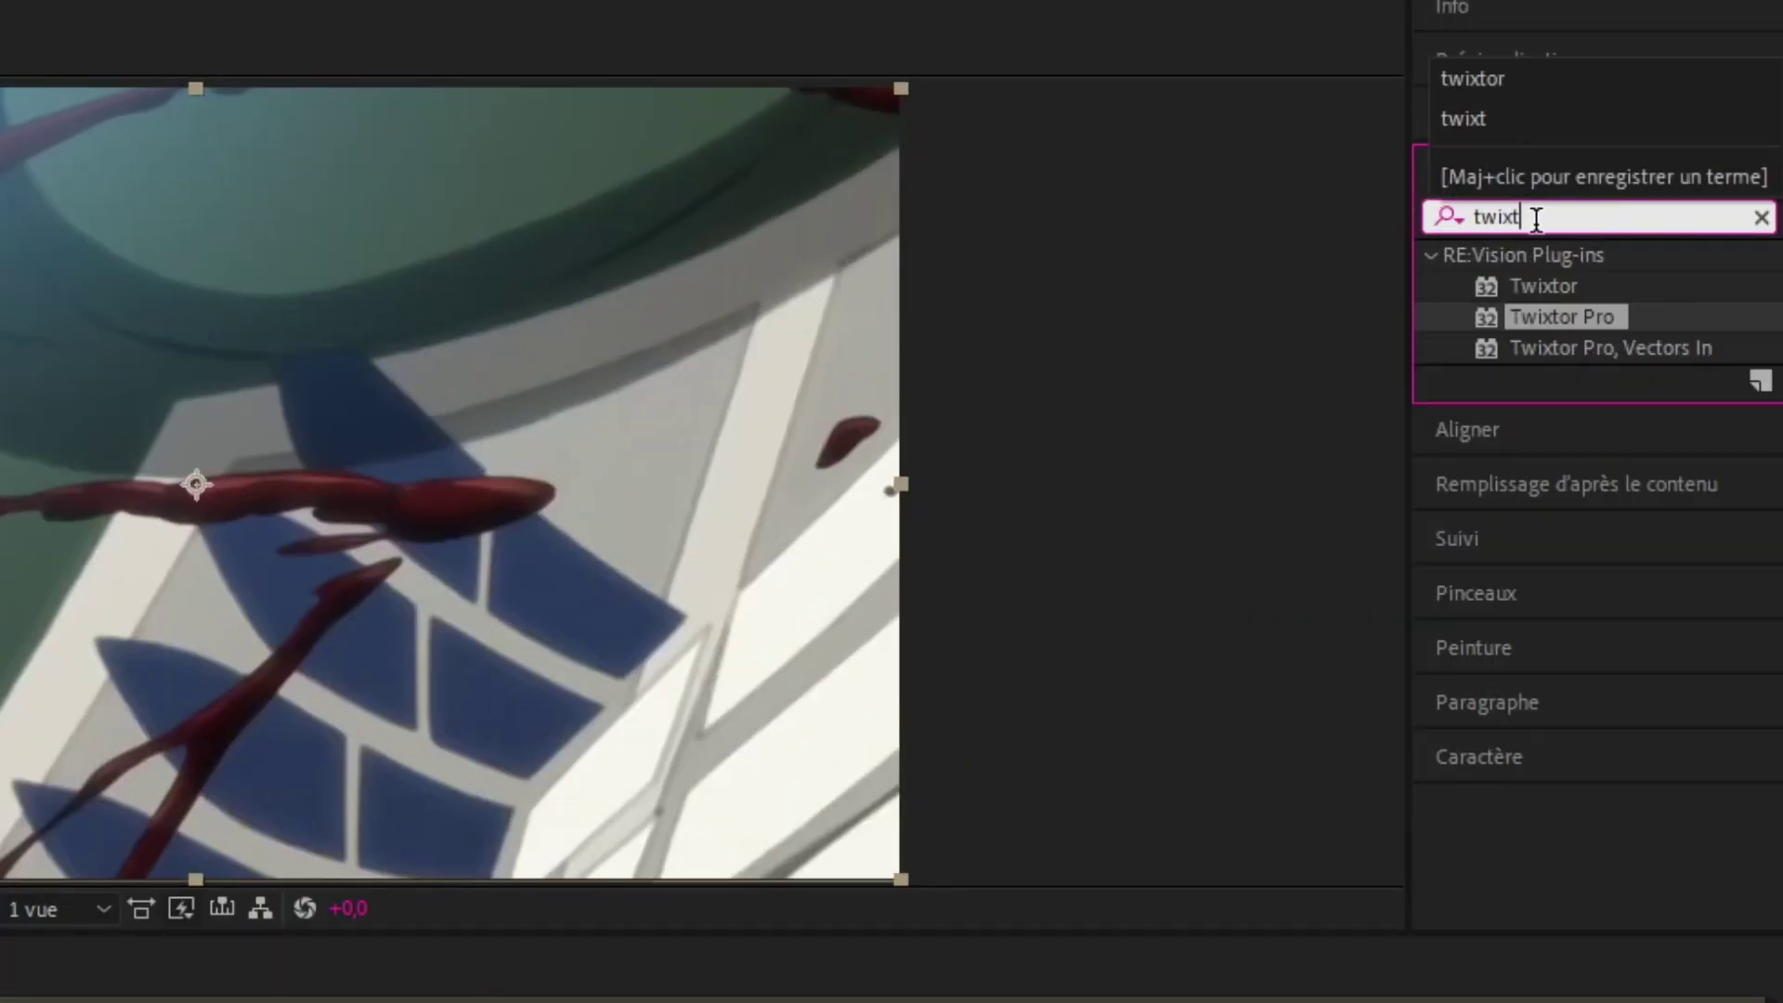
drag(1597, 315, 589, 637)
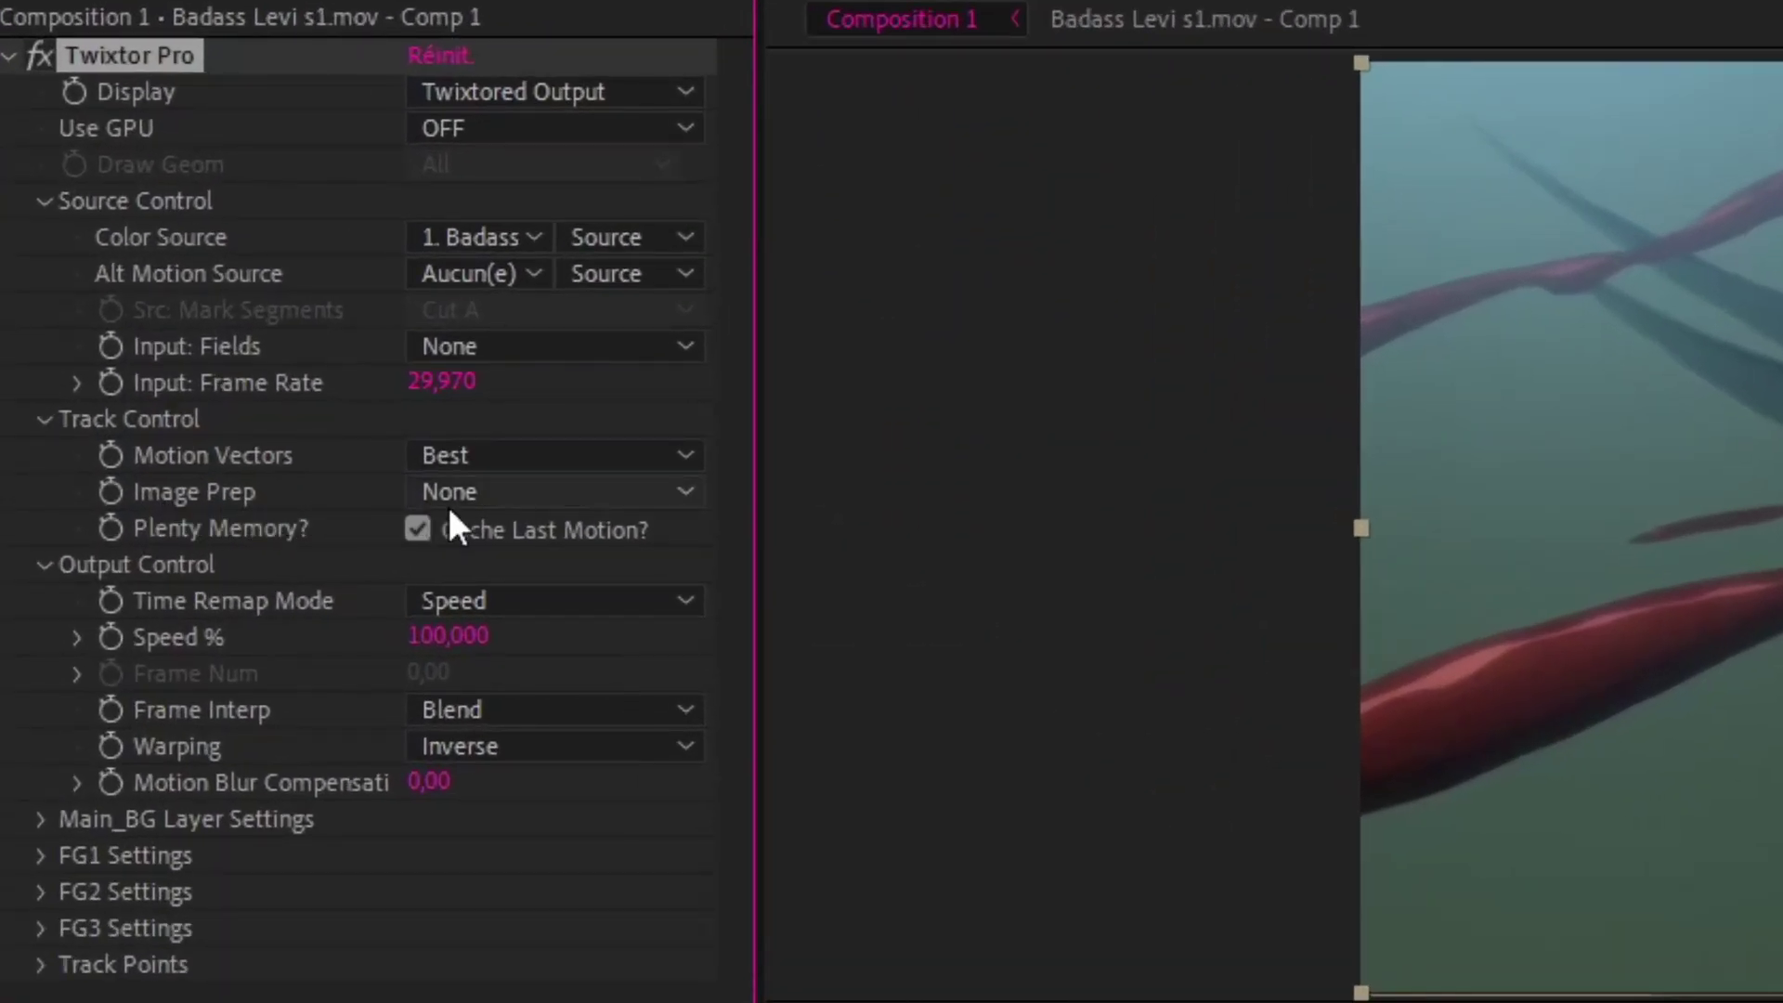
Set Twixtor Pro's Image Prep to Contrast/Edge Enhance and expand Main_BG Layer Settings.
click(453, 496)
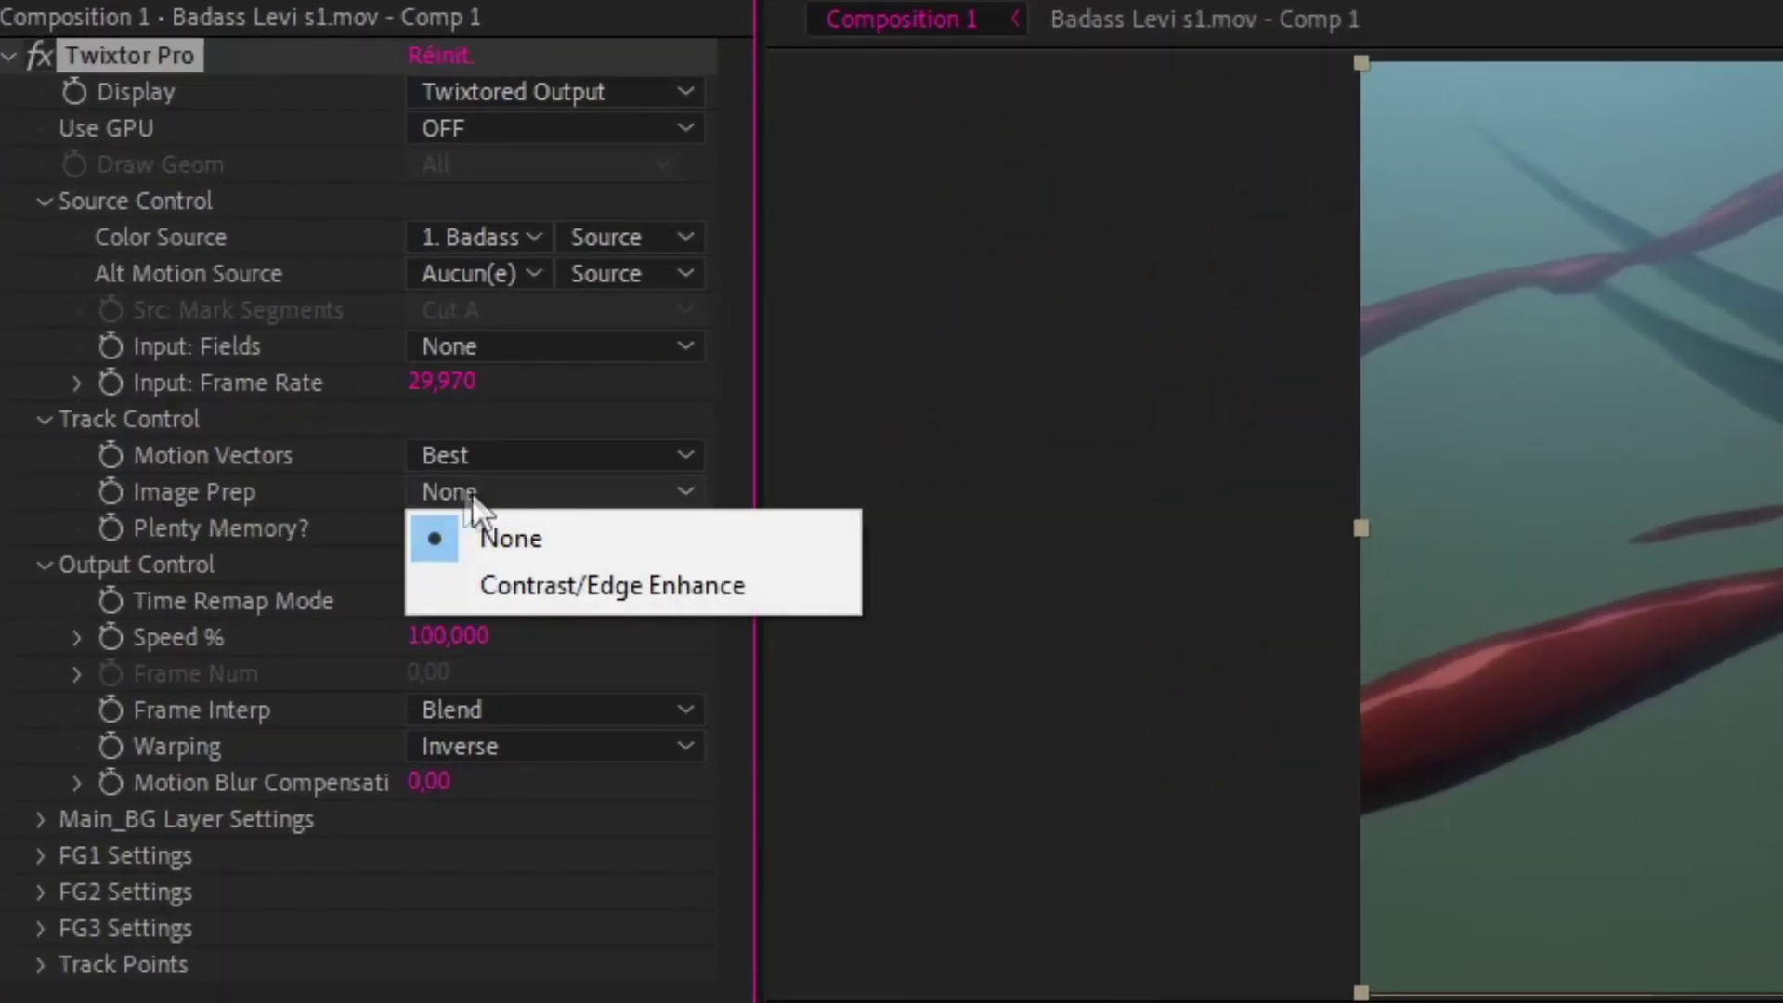
click(578, 588)
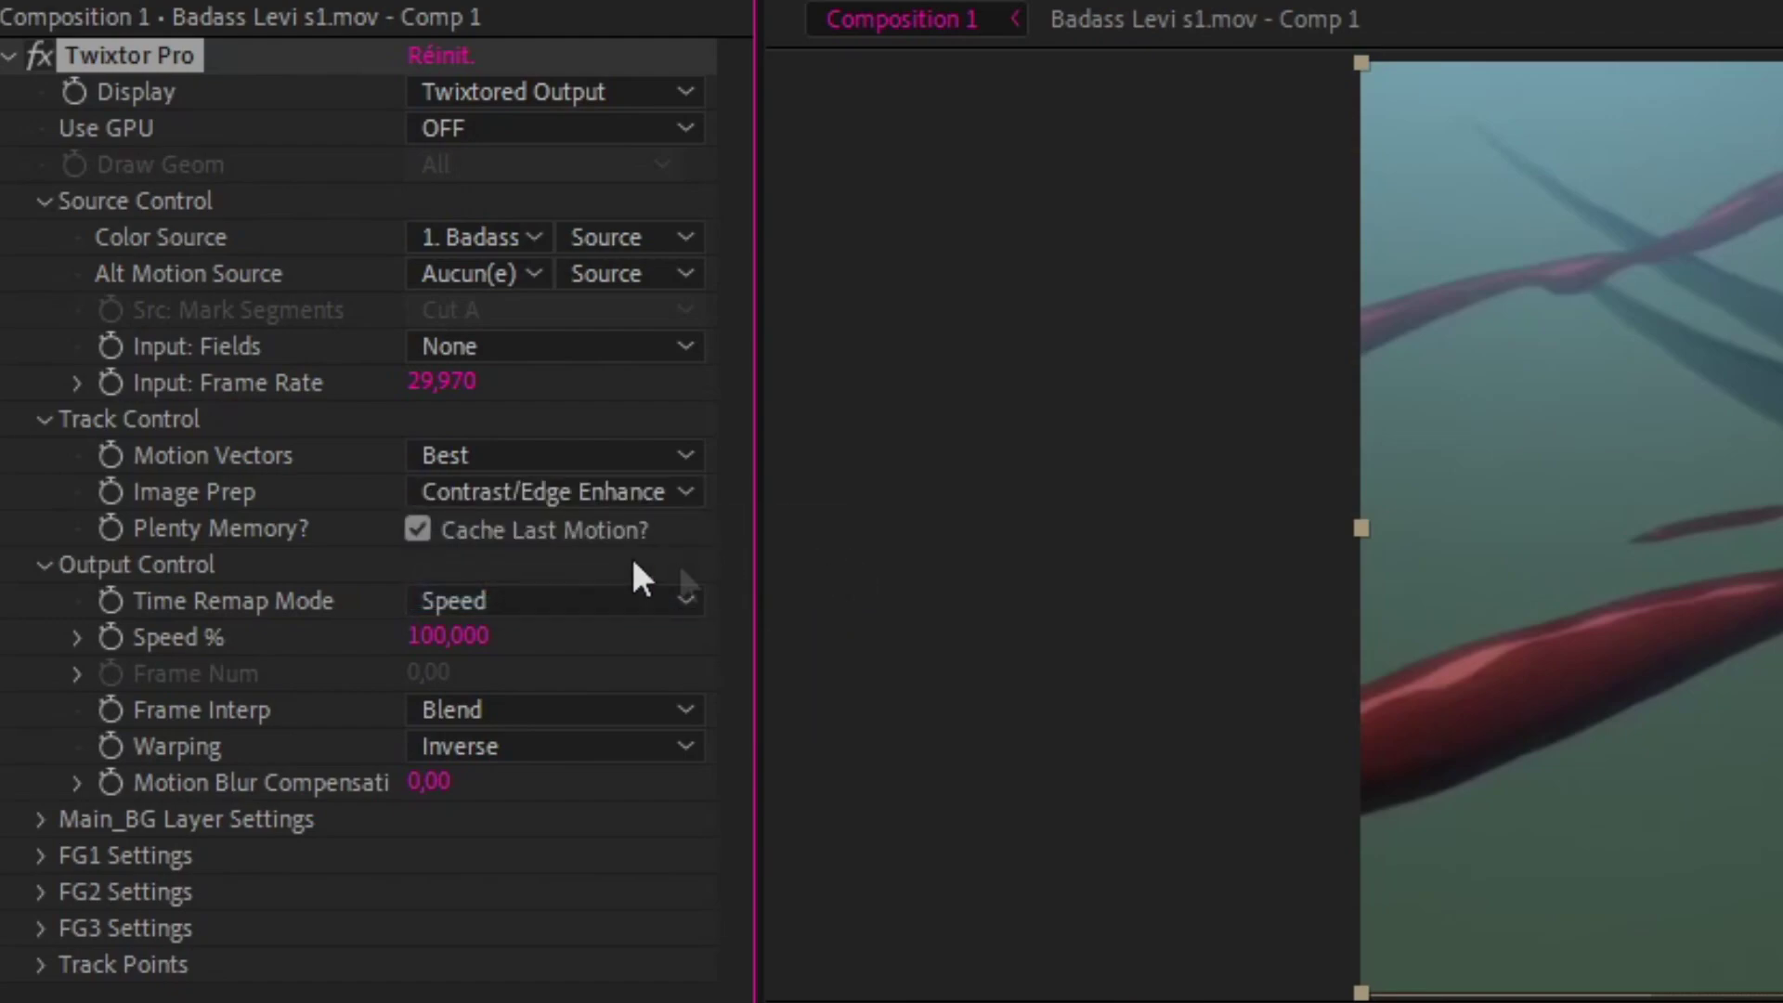
click(39, 819)
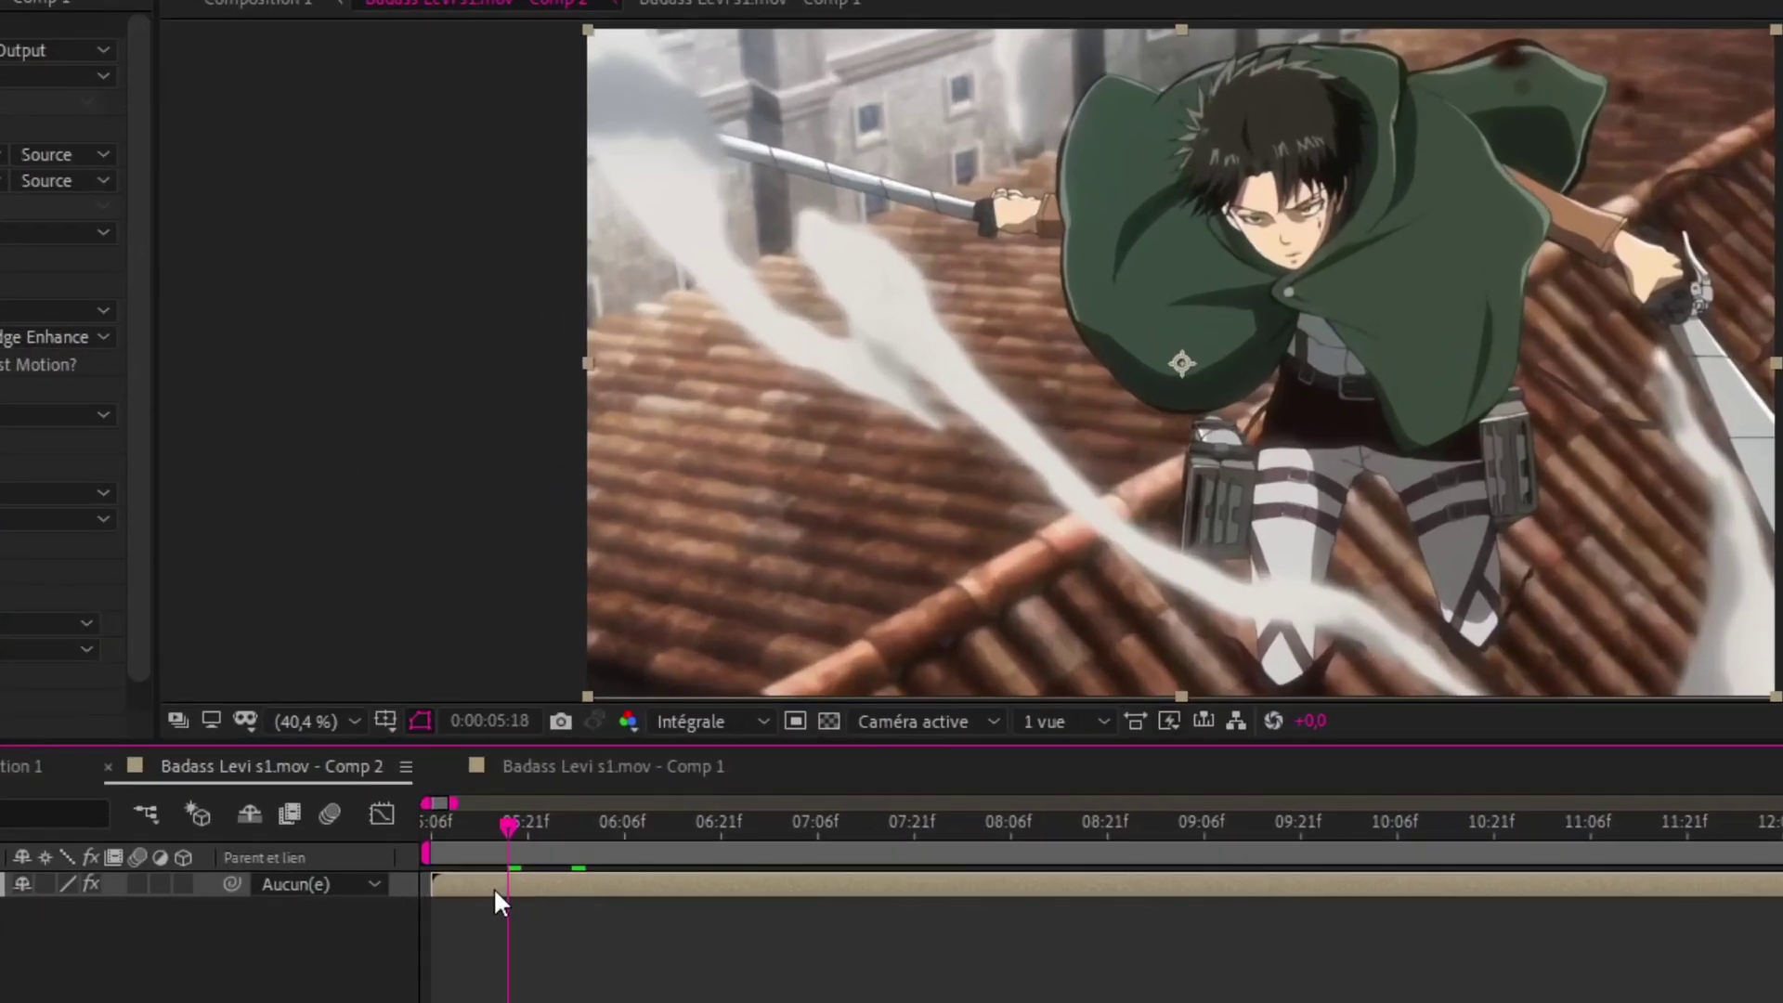
Precompose the Twixtor layer into Badass Levi s1.mov - Comp 2.
right_click(542, 641)
click(588, 563)
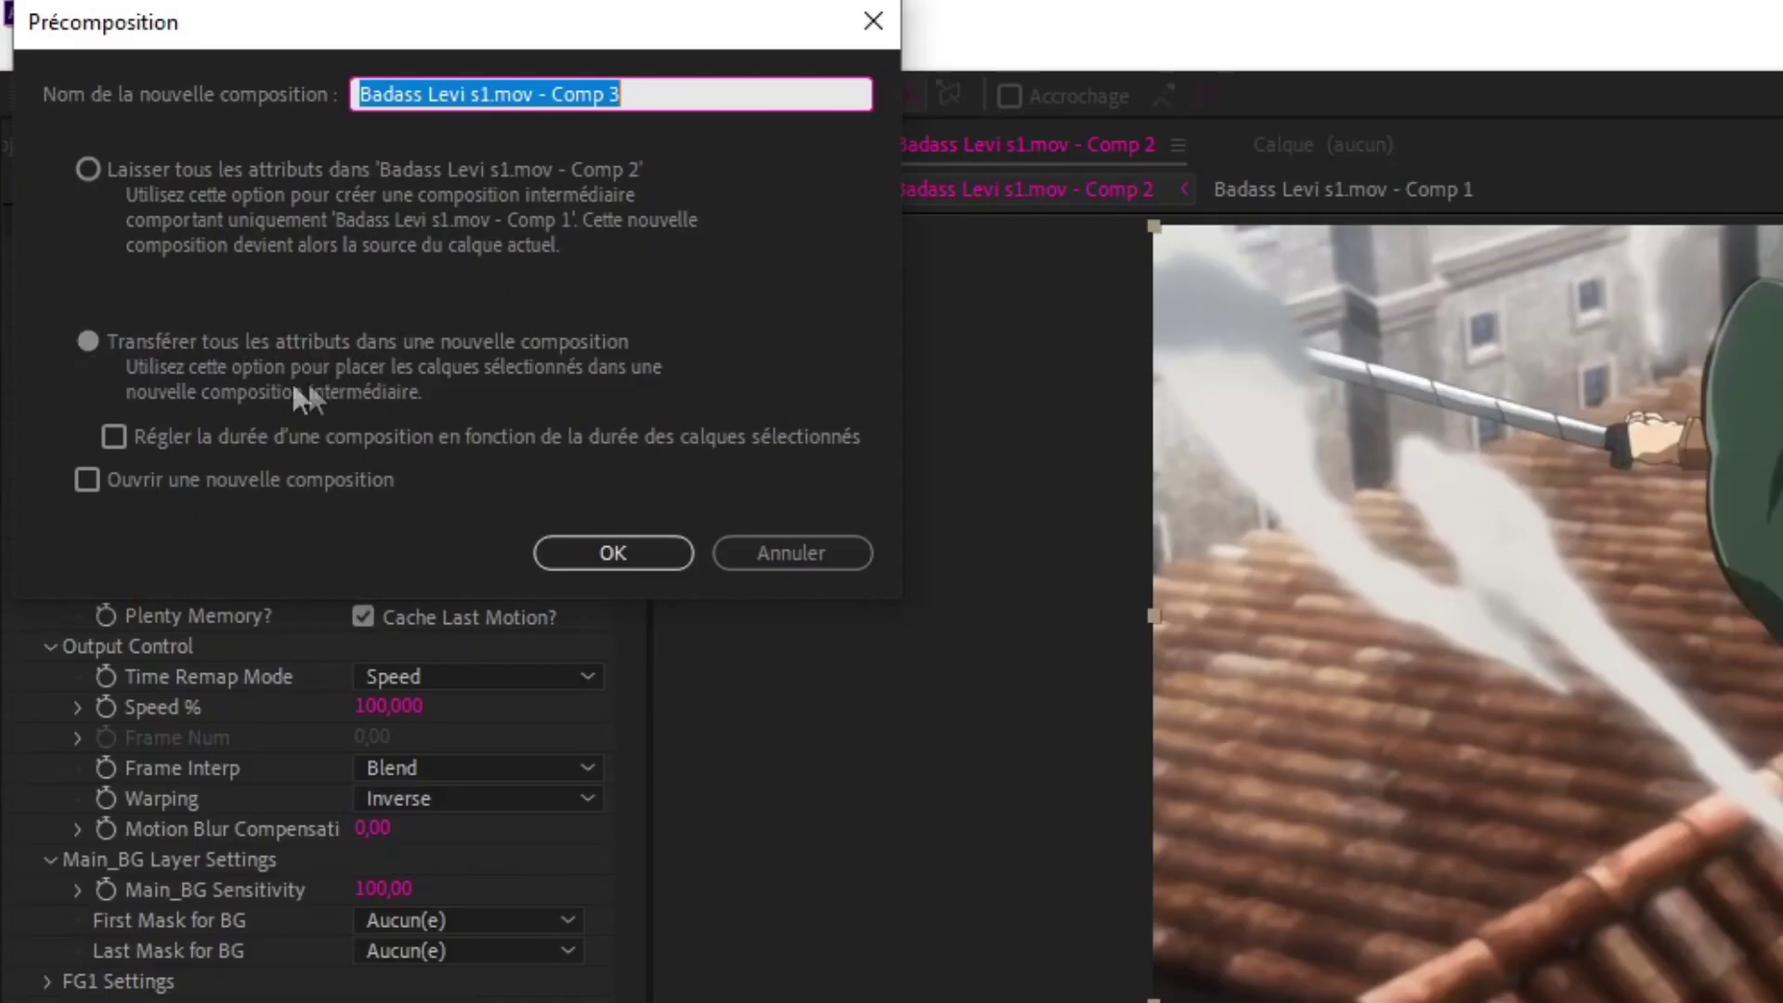
click(627, 554)
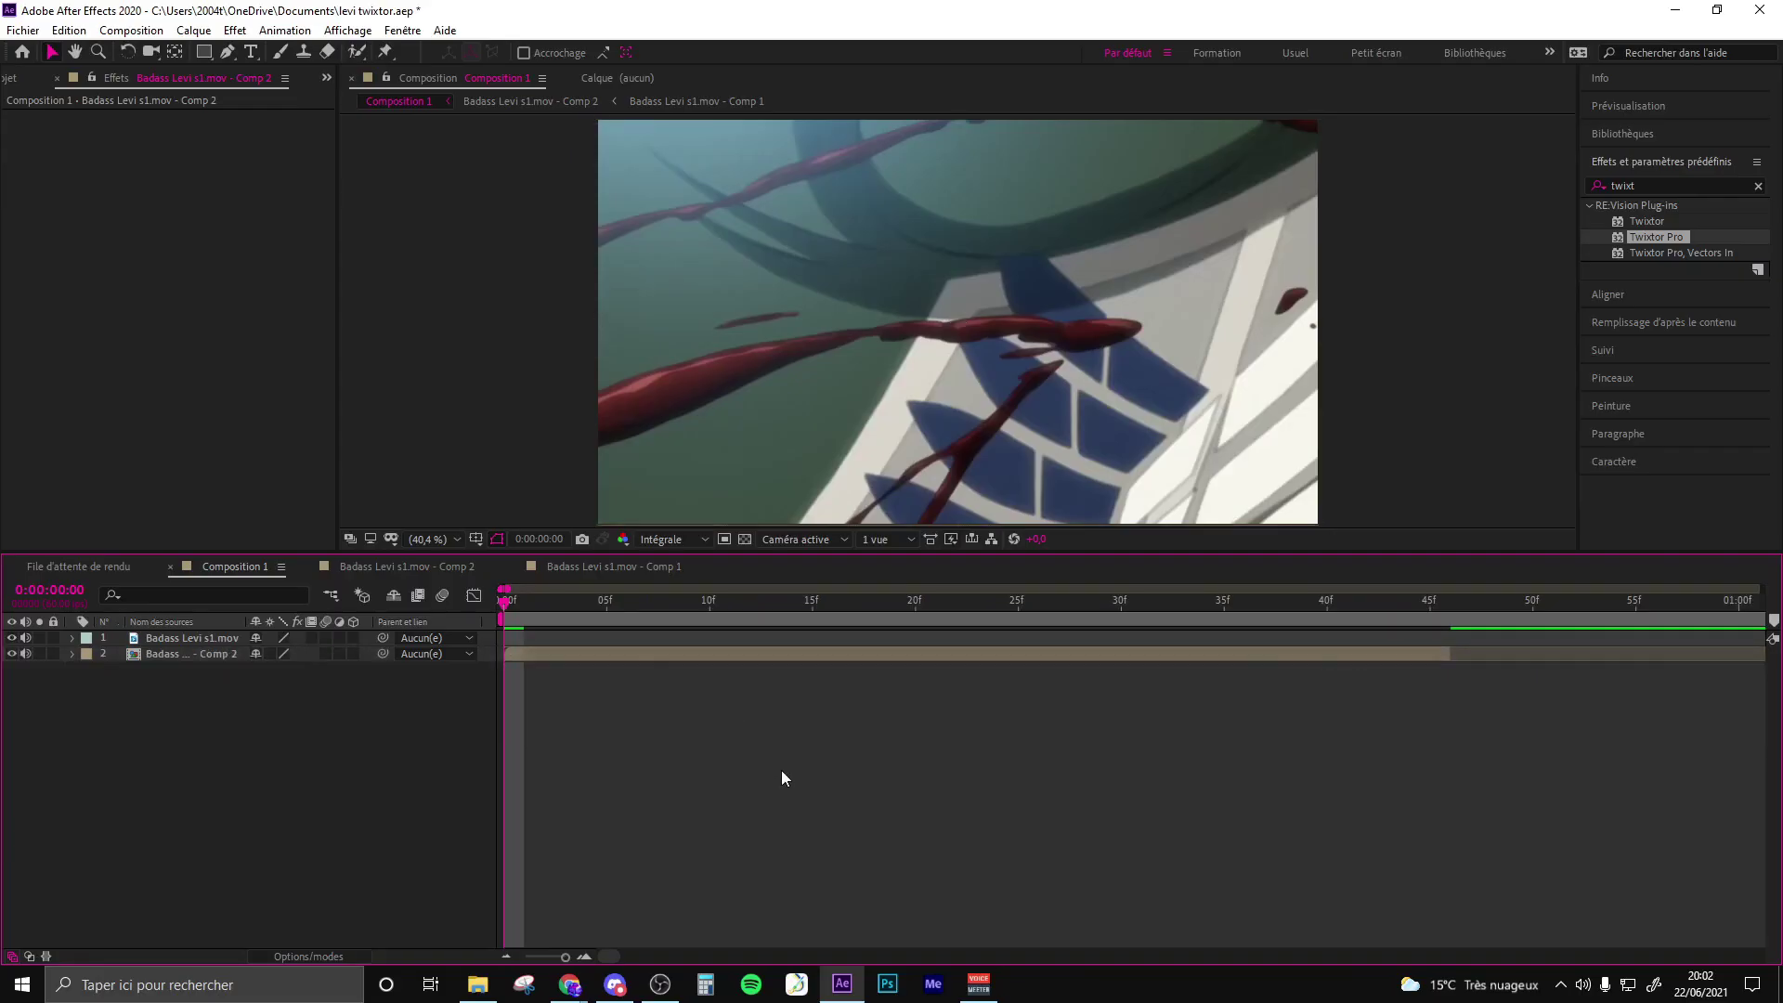
Enable Time Remapping on the Comp 2 layer and scrub to frames 45 and 9 to check motion.
click(567, 656)
key(ctrl+alt+t)
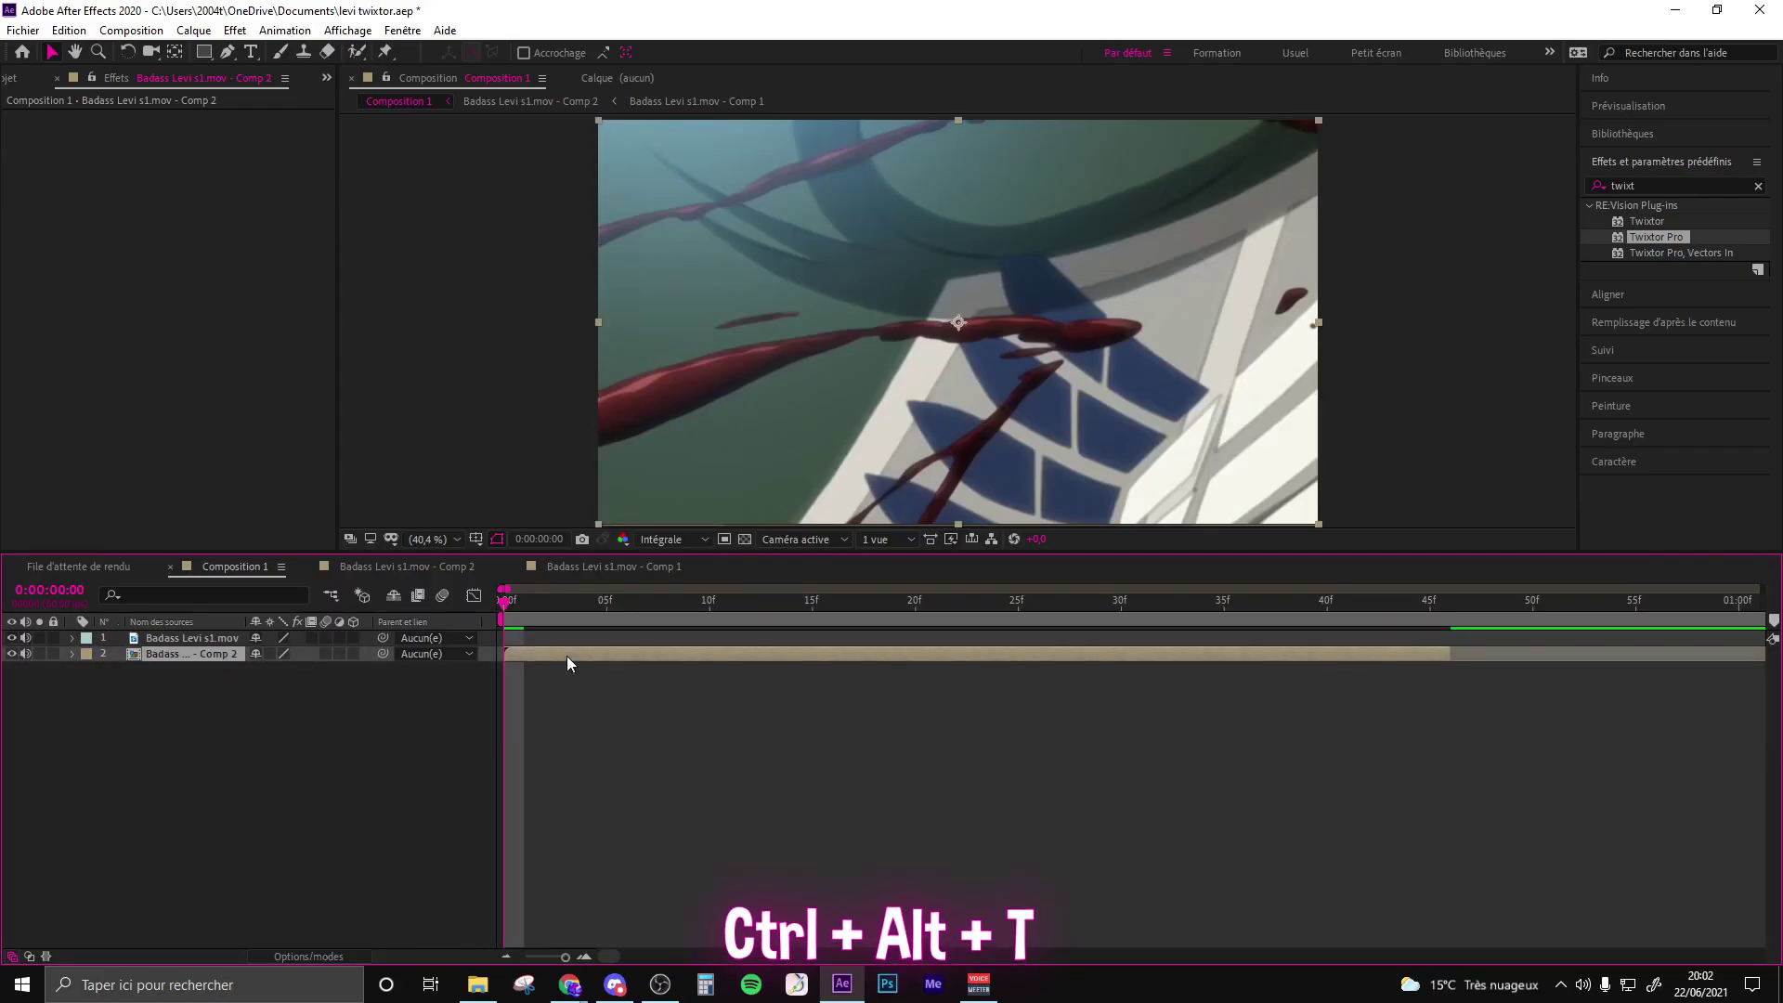
click(506, 669)
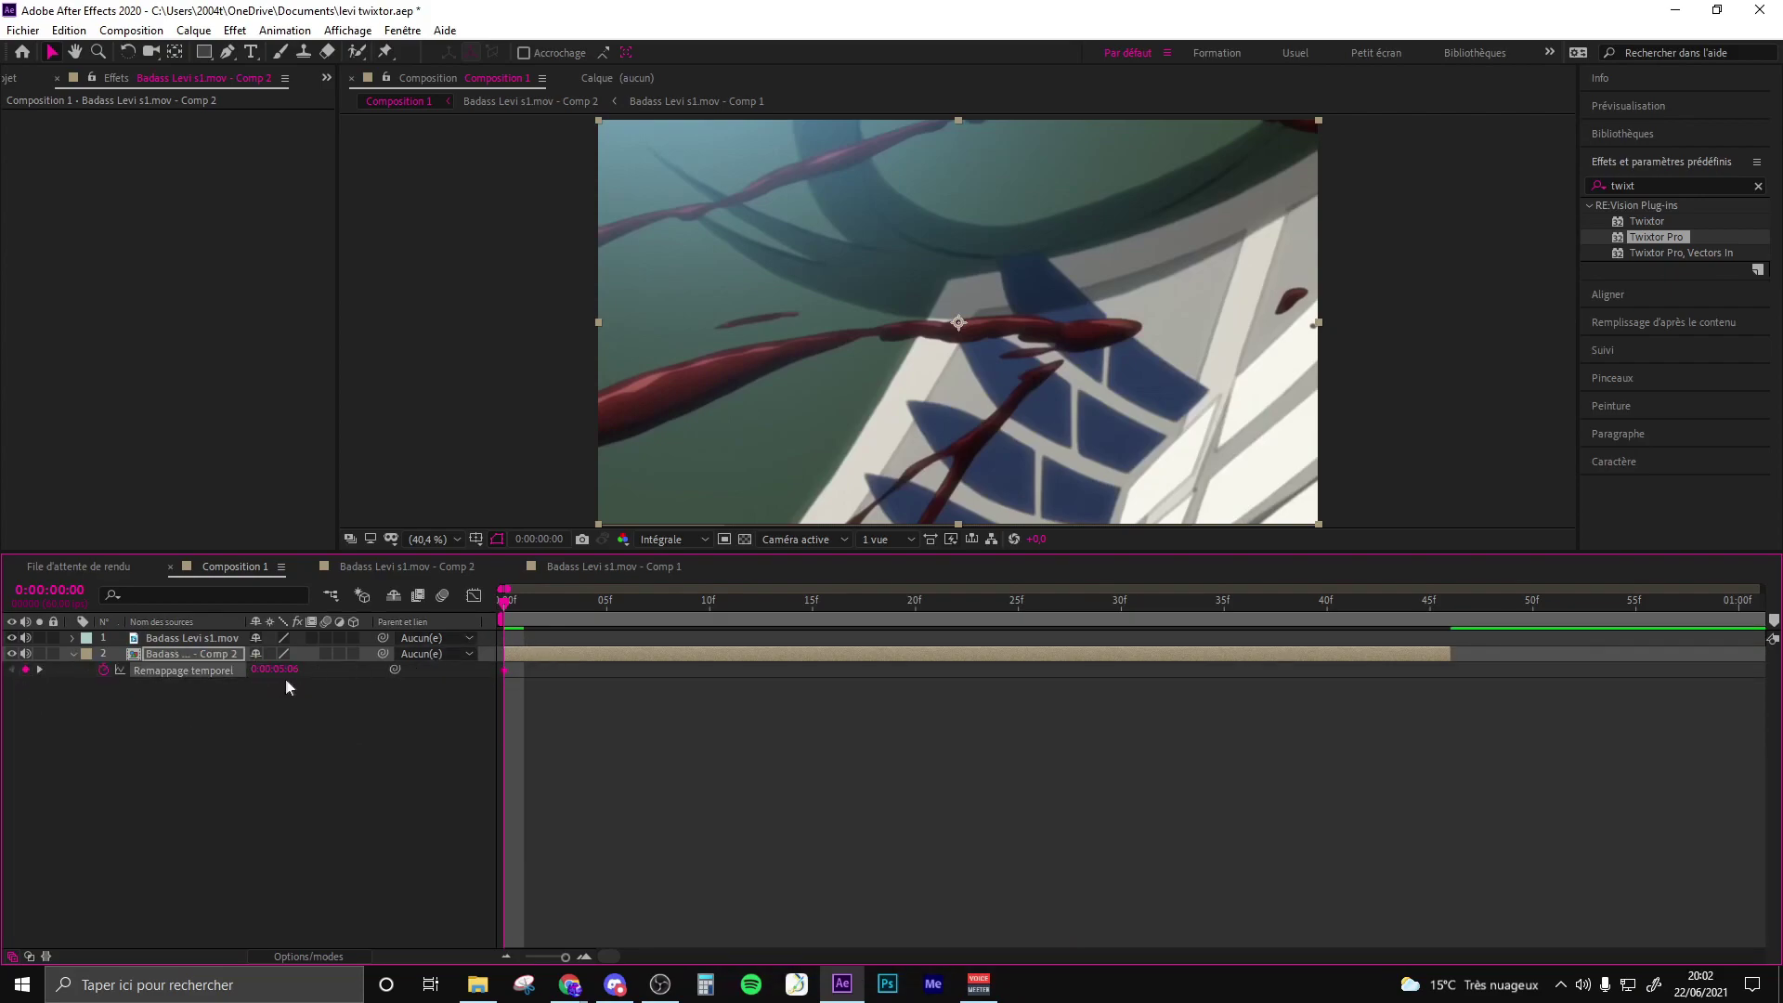
drag(1339, 604, 1435, 608)
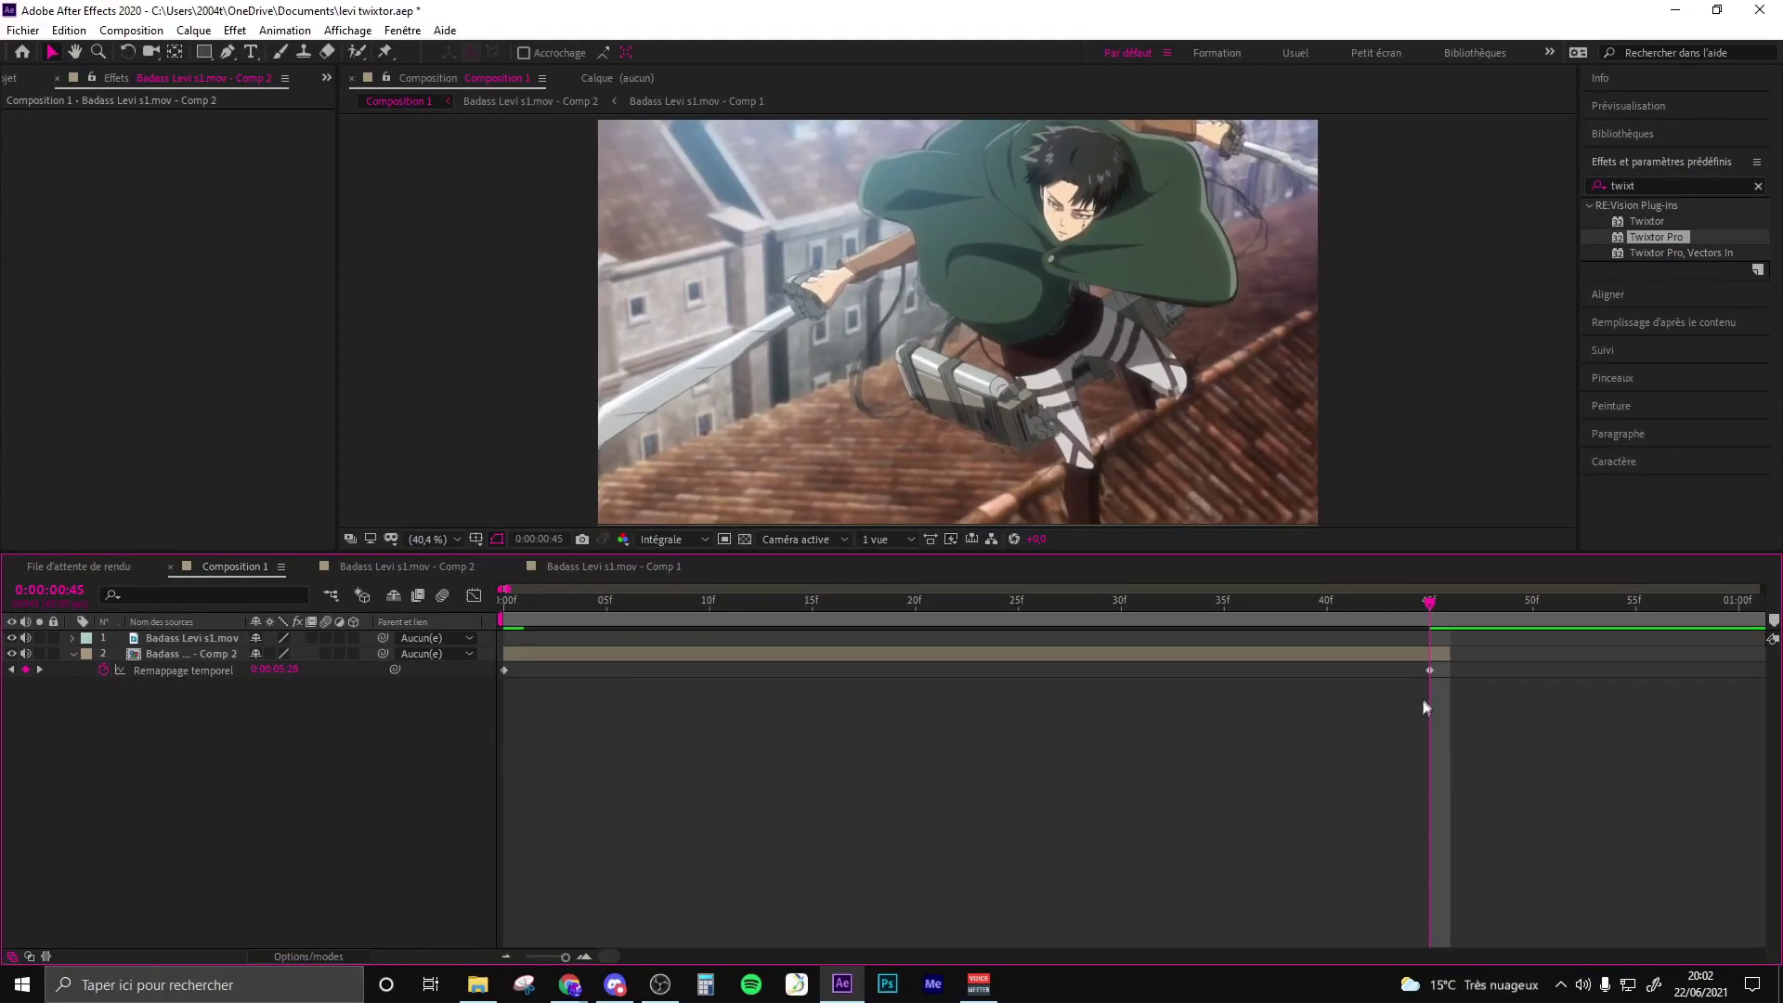
click(519, 605)
mouse_move(507, 610)
mouse_down()
mouse_move(691, 620)
mouse_move(622, 627)
mouse_move(960, 606)
mouse_move(1263, 641)
mouse_move(978, 662)
mouse_up()
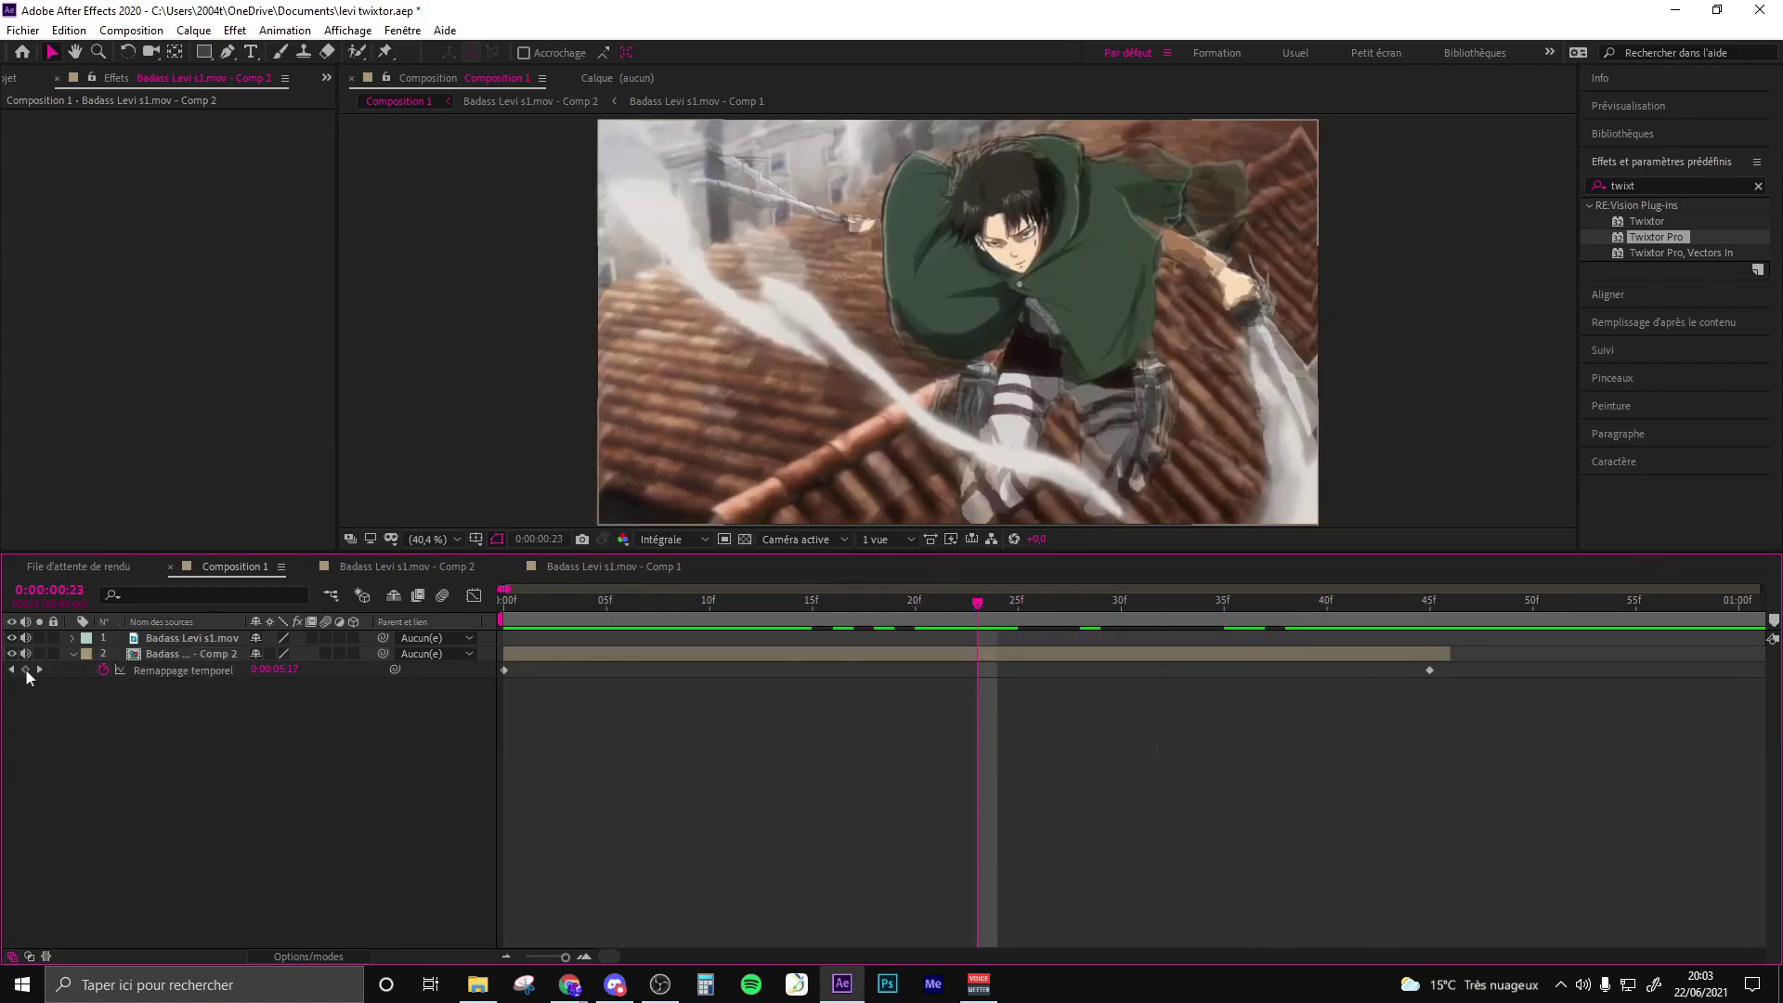
Add a time-remap keyframe, move it to the layer start, and apply Easy Ease to both keyframes.
click(25, 669)
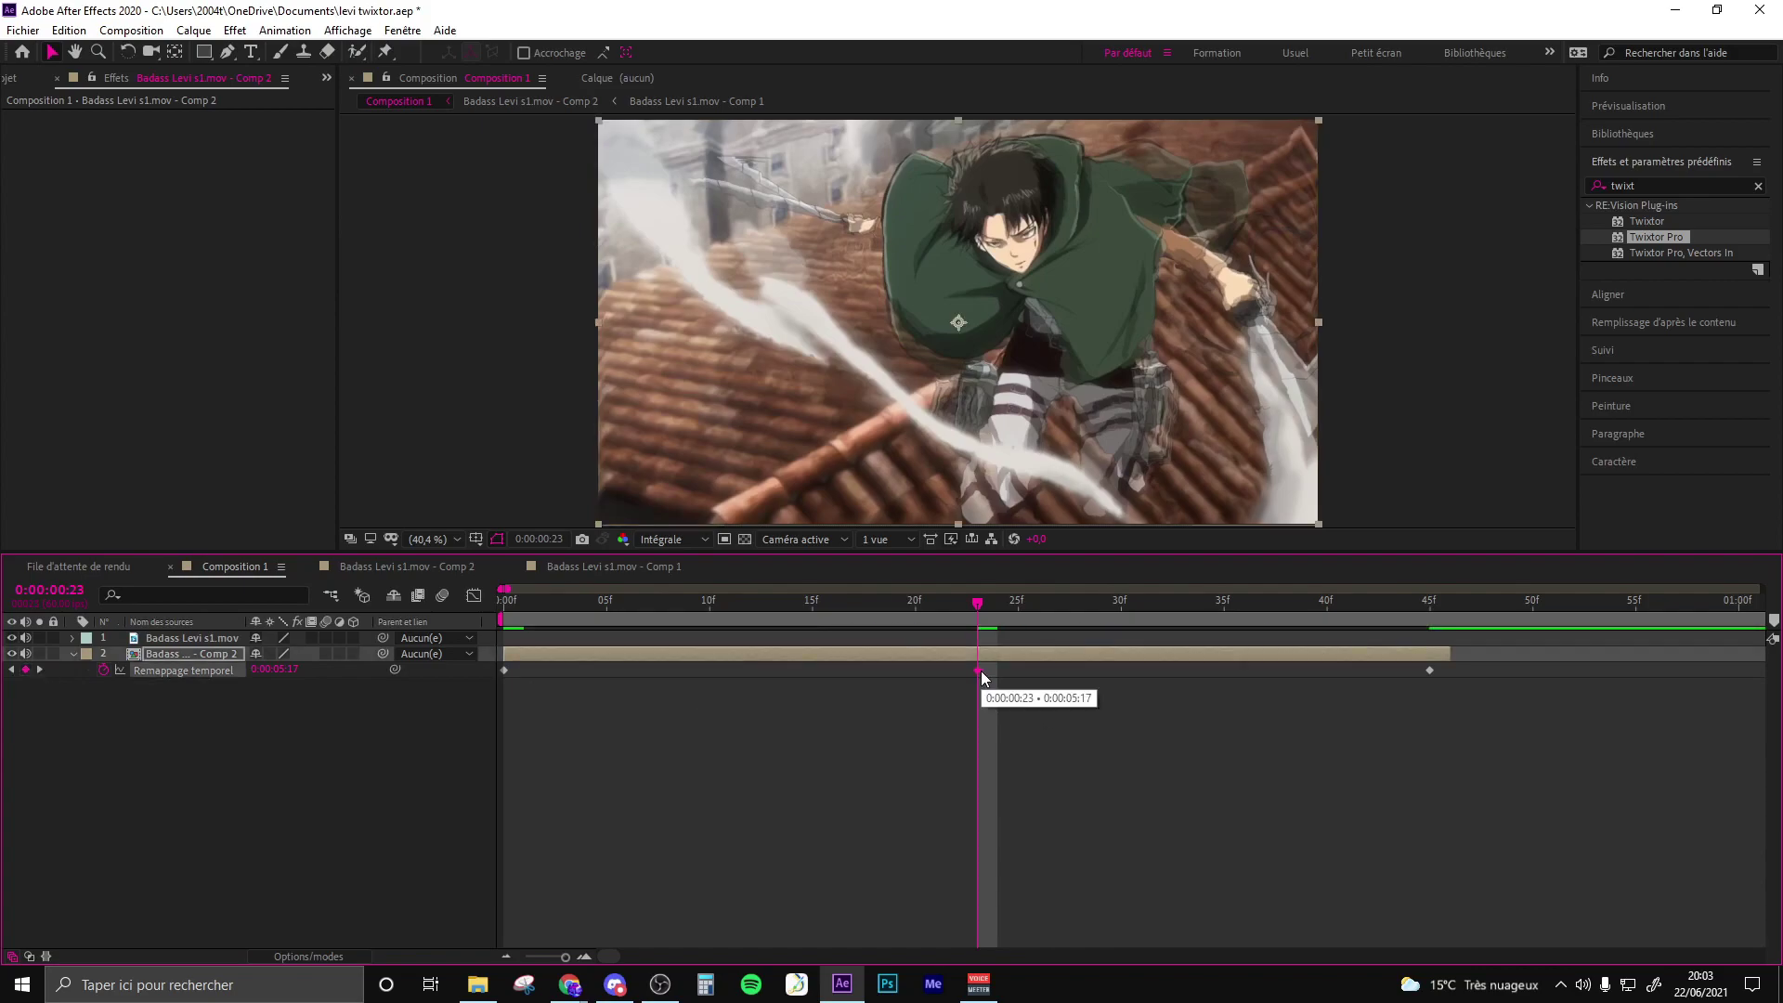
drag(714, 682, 507, 671)
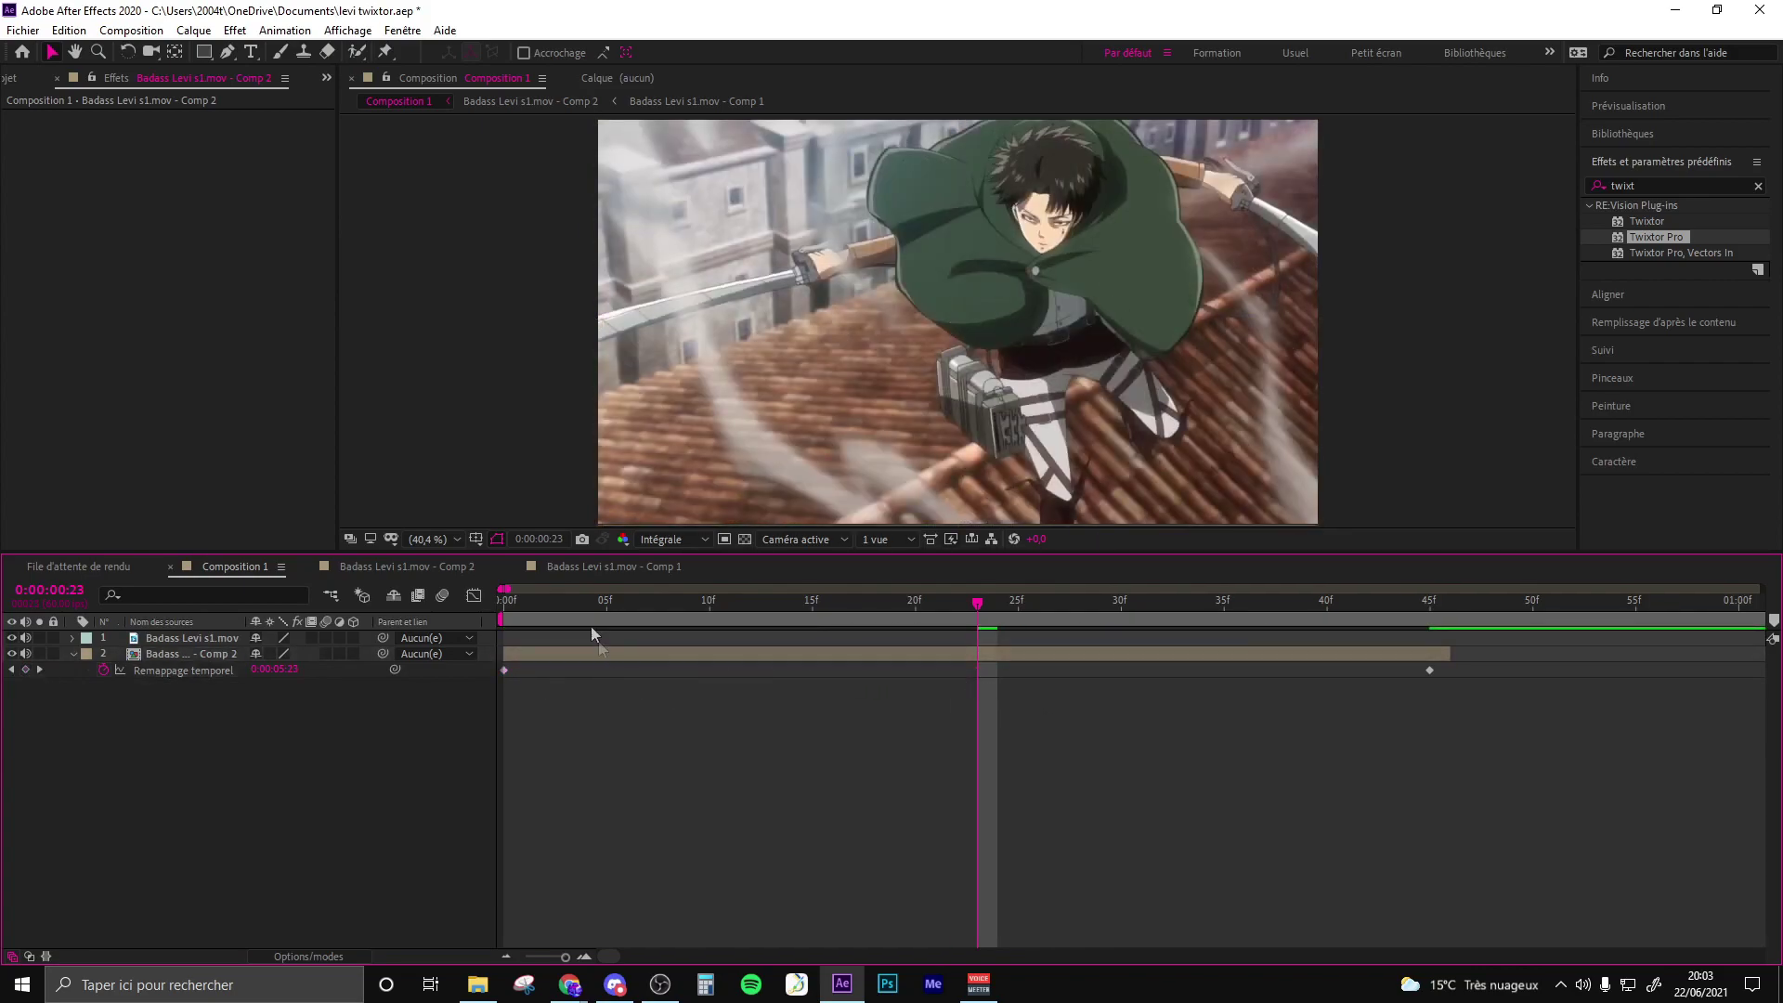
drag(498, 607, 902, 586)
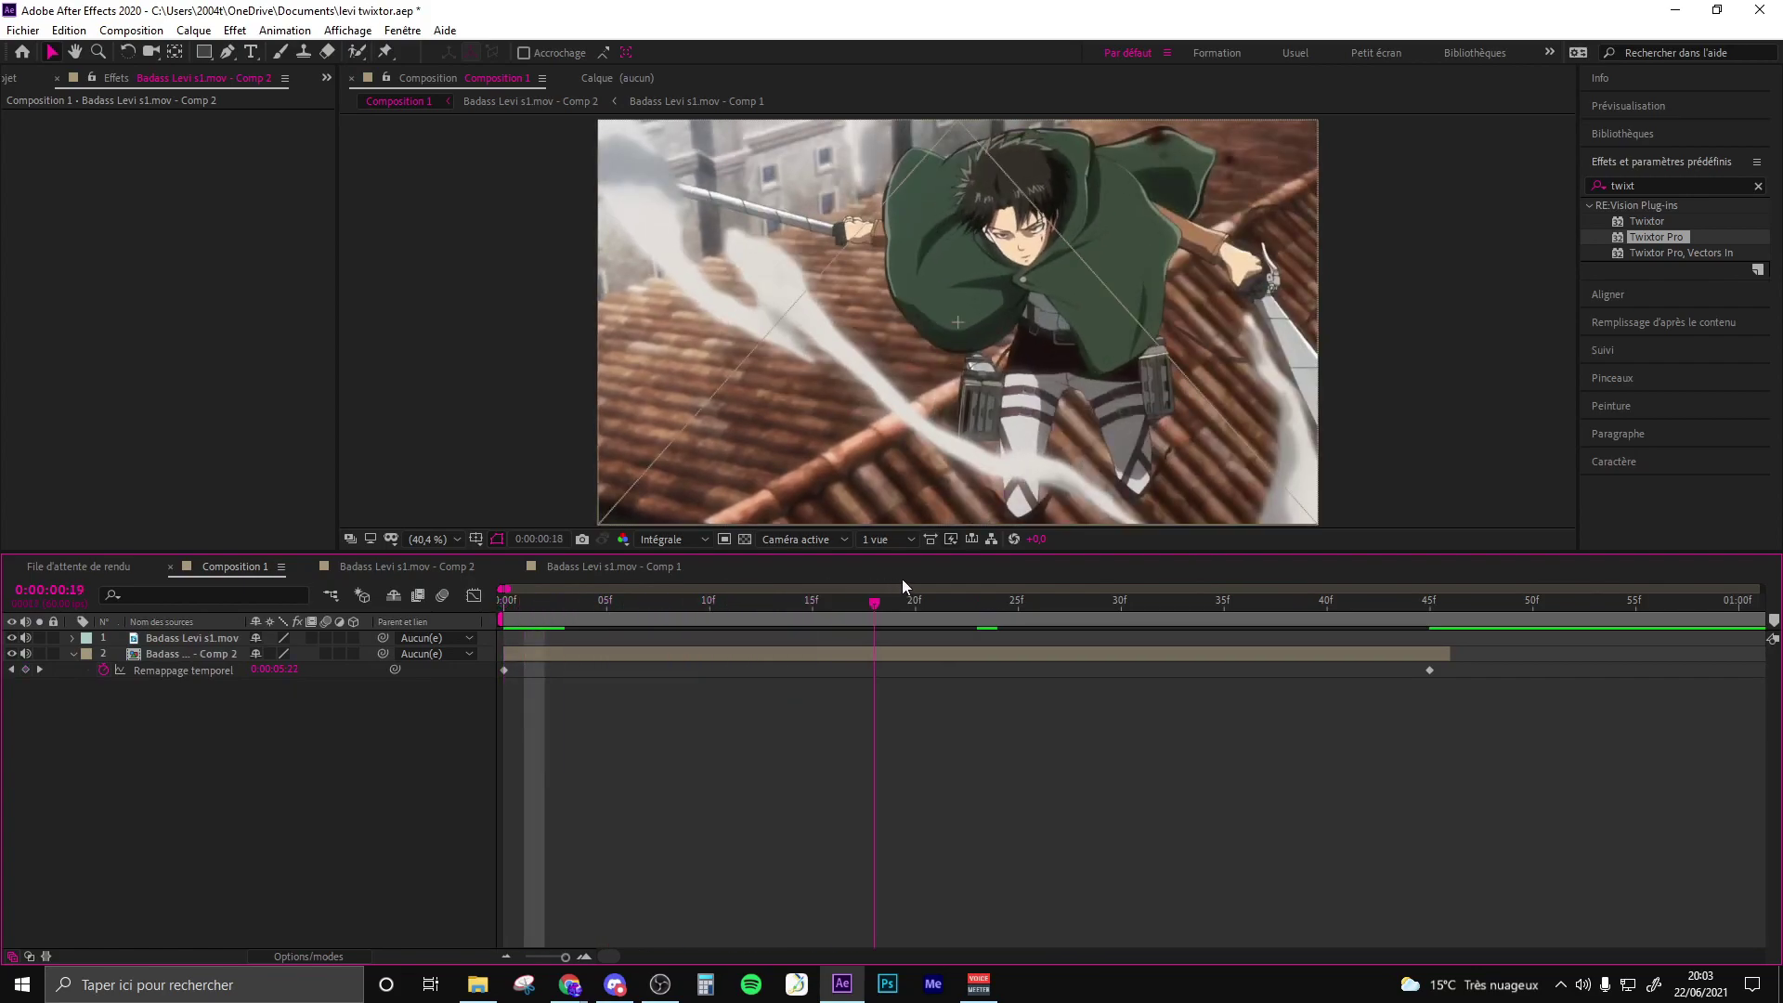
key(Home)
drag(1486, 710, 493, 696)
key(F9)
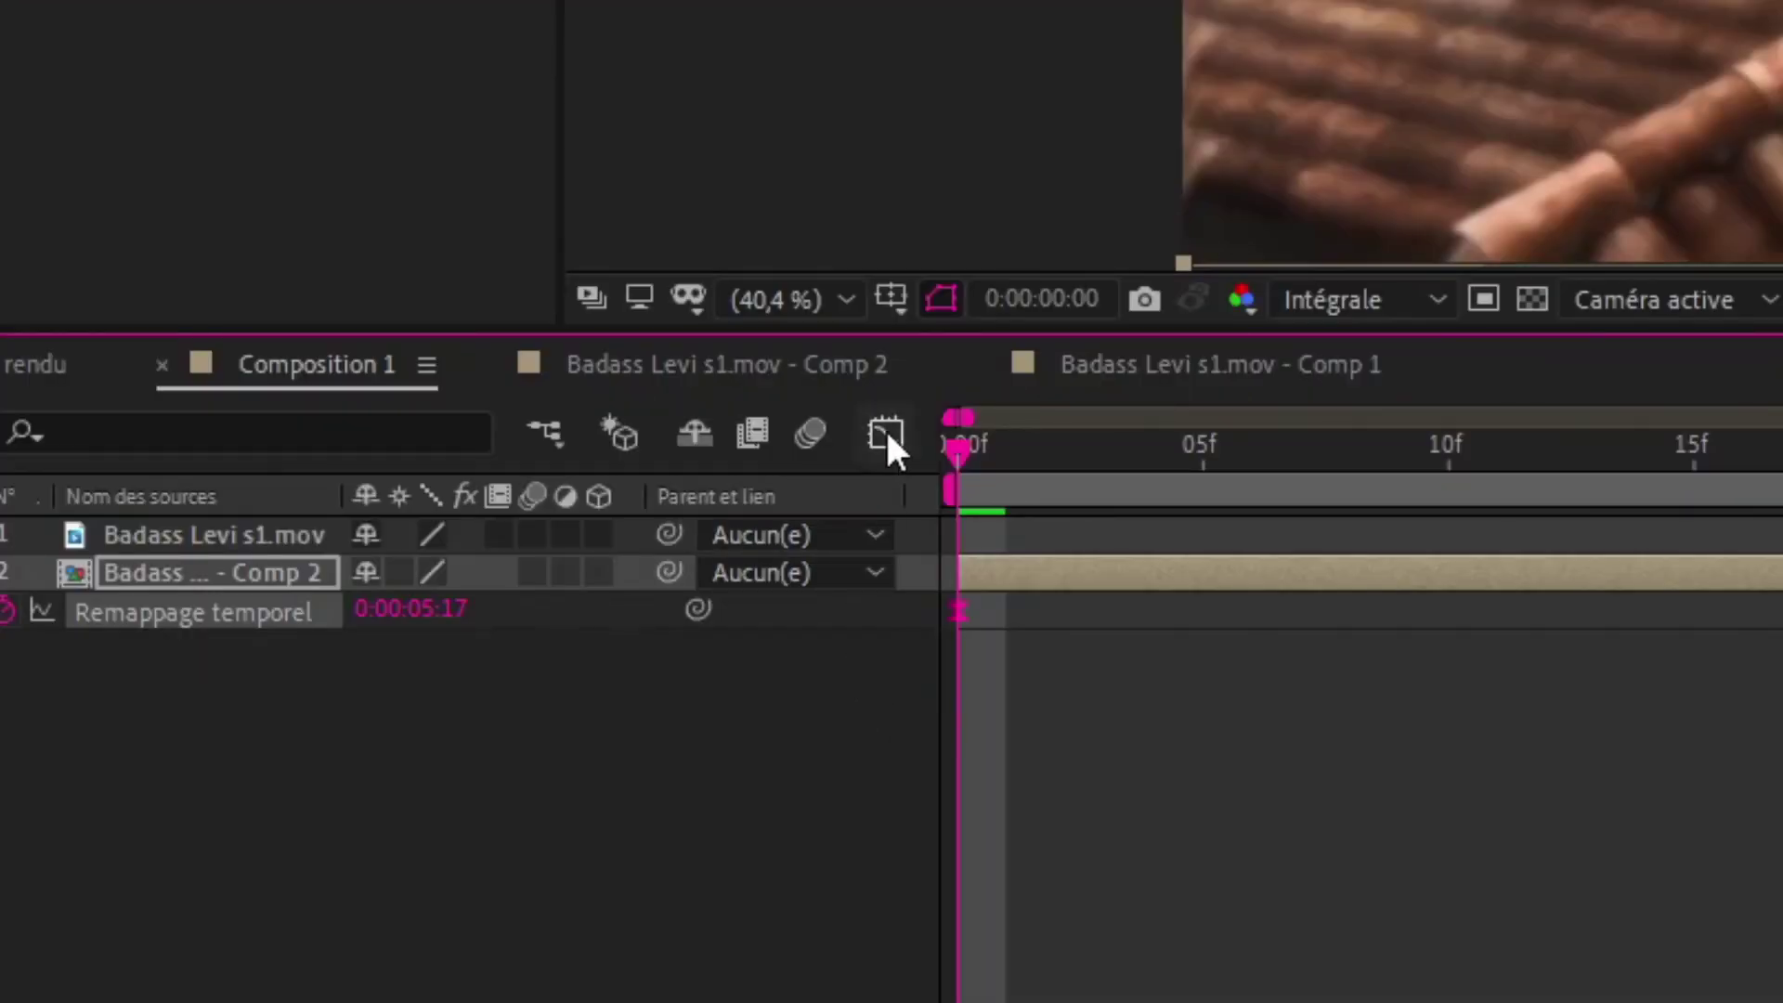
Drag the Graph Editor bezier handles so the curve rises steeply at both ends, previewing the ramp.
click(887, 441)
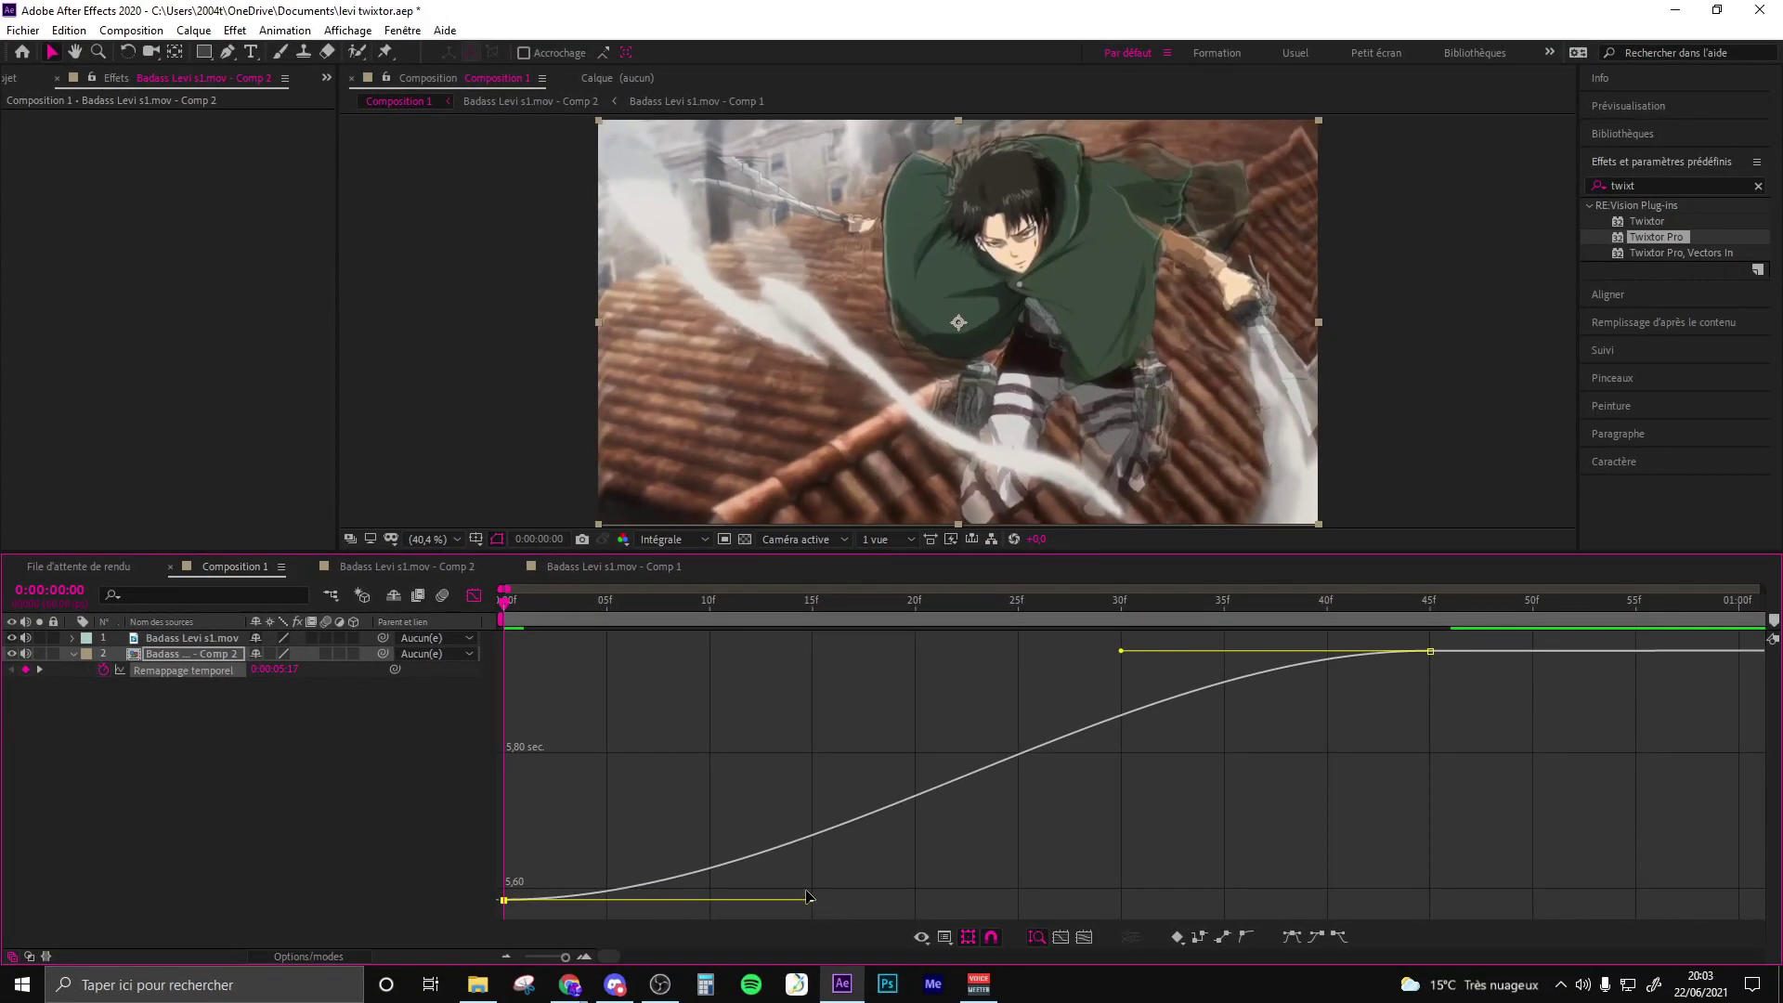
drag(811, 898, 556, 746)
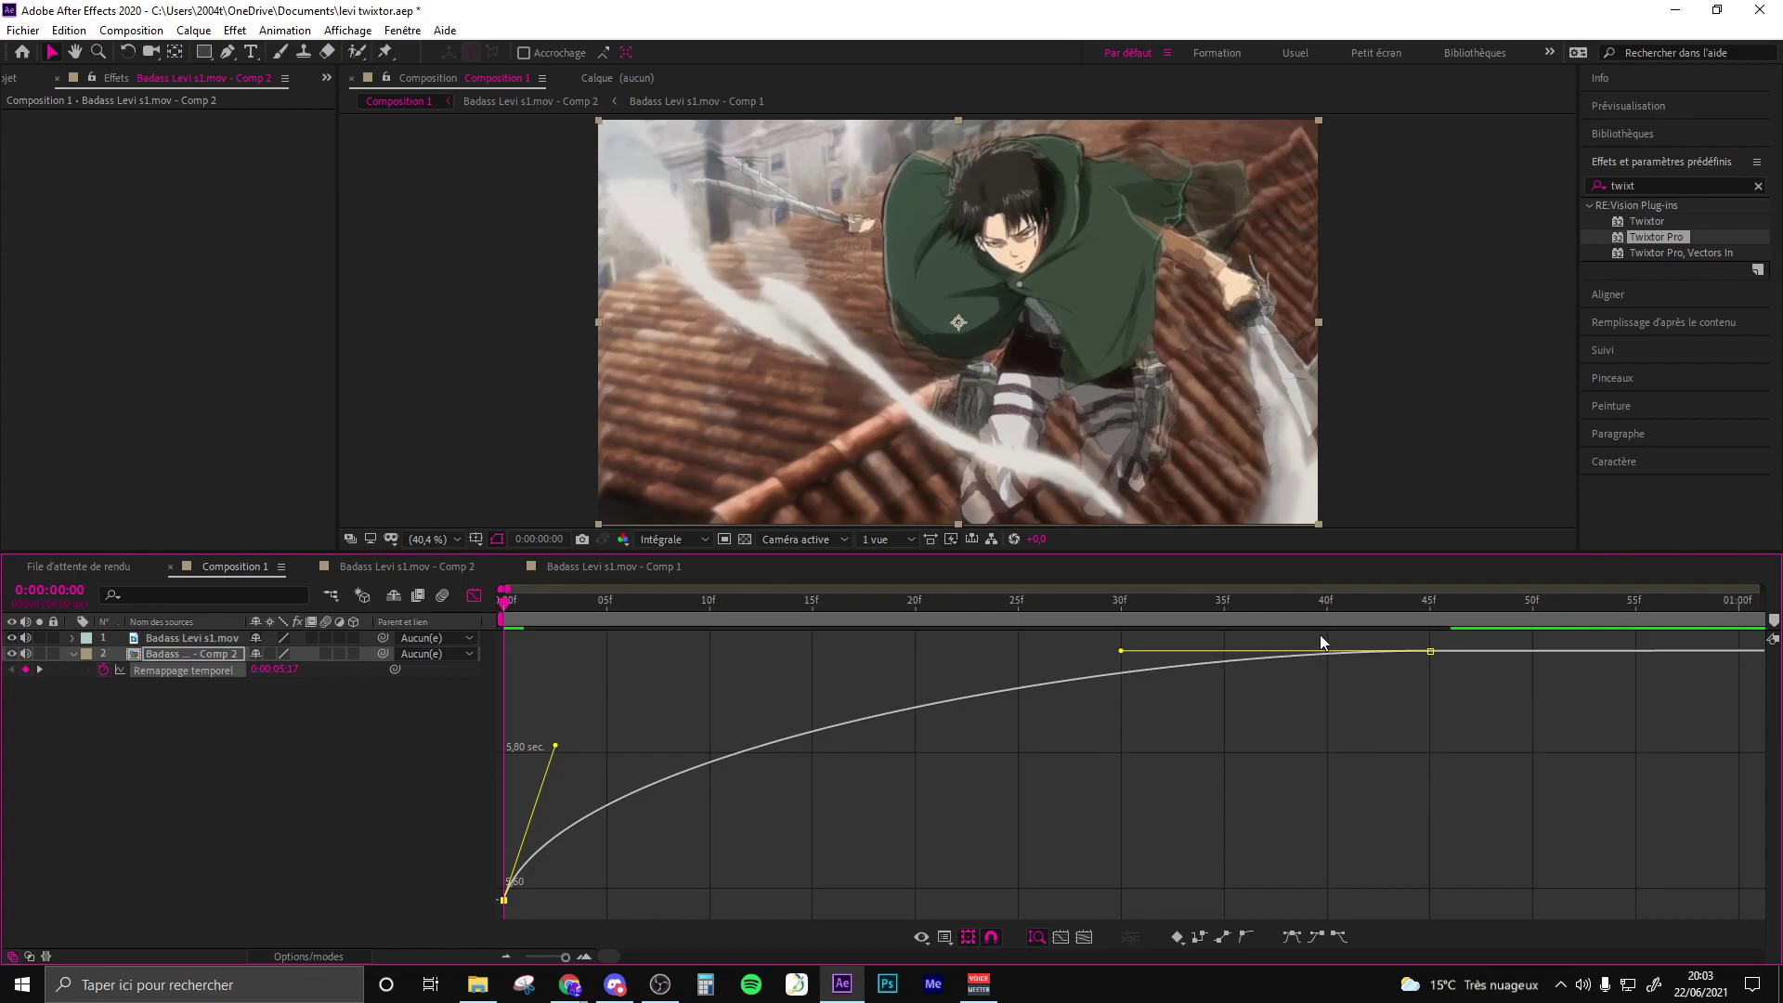
drag(1122, 652, 666, 667)
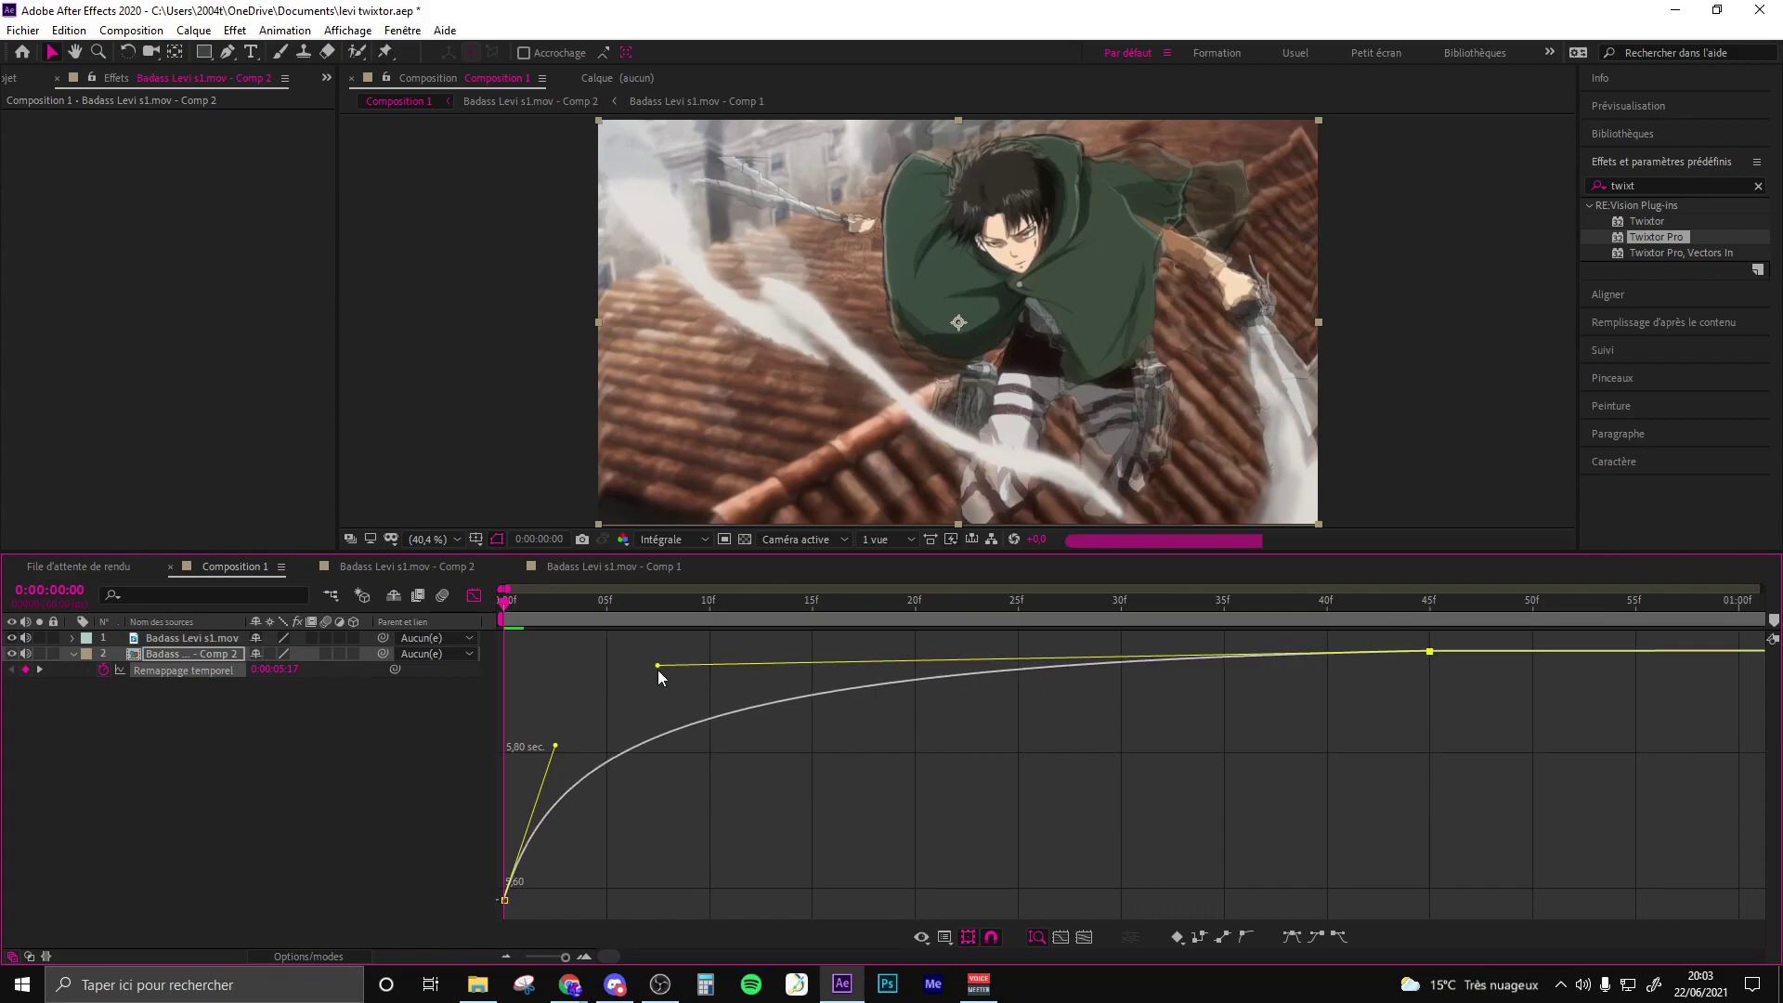
key(space)
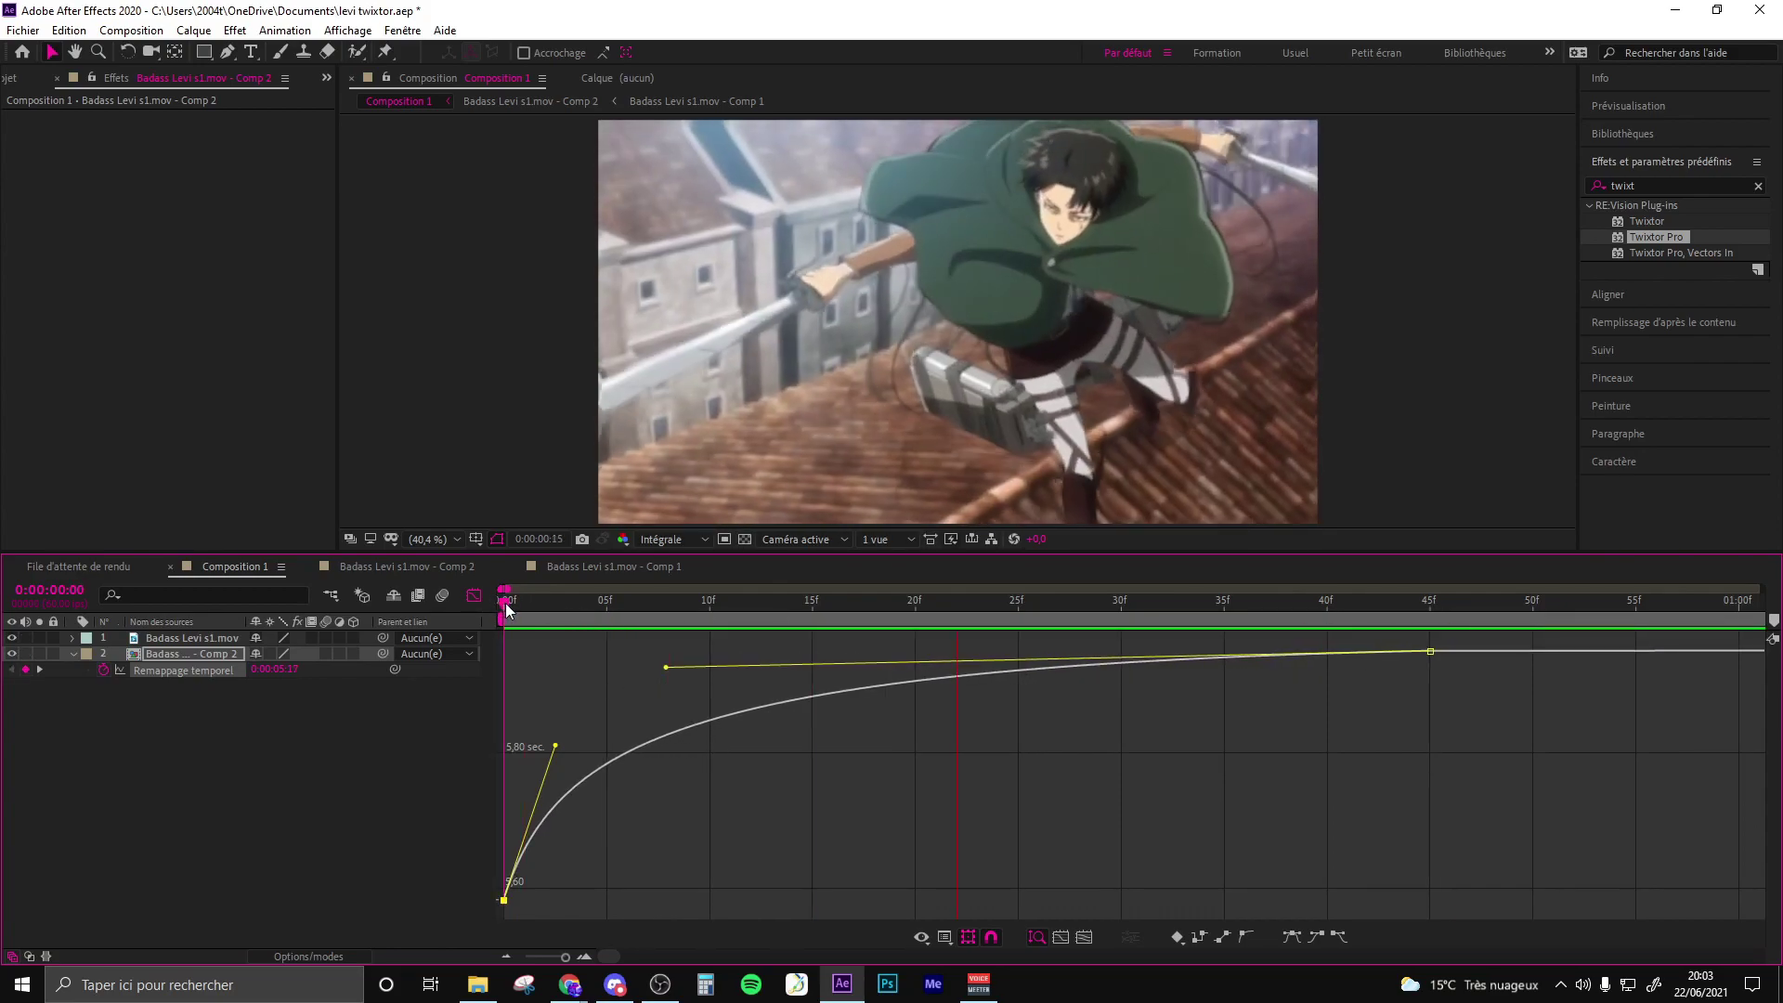
drag(666, 667, 1417, 820)
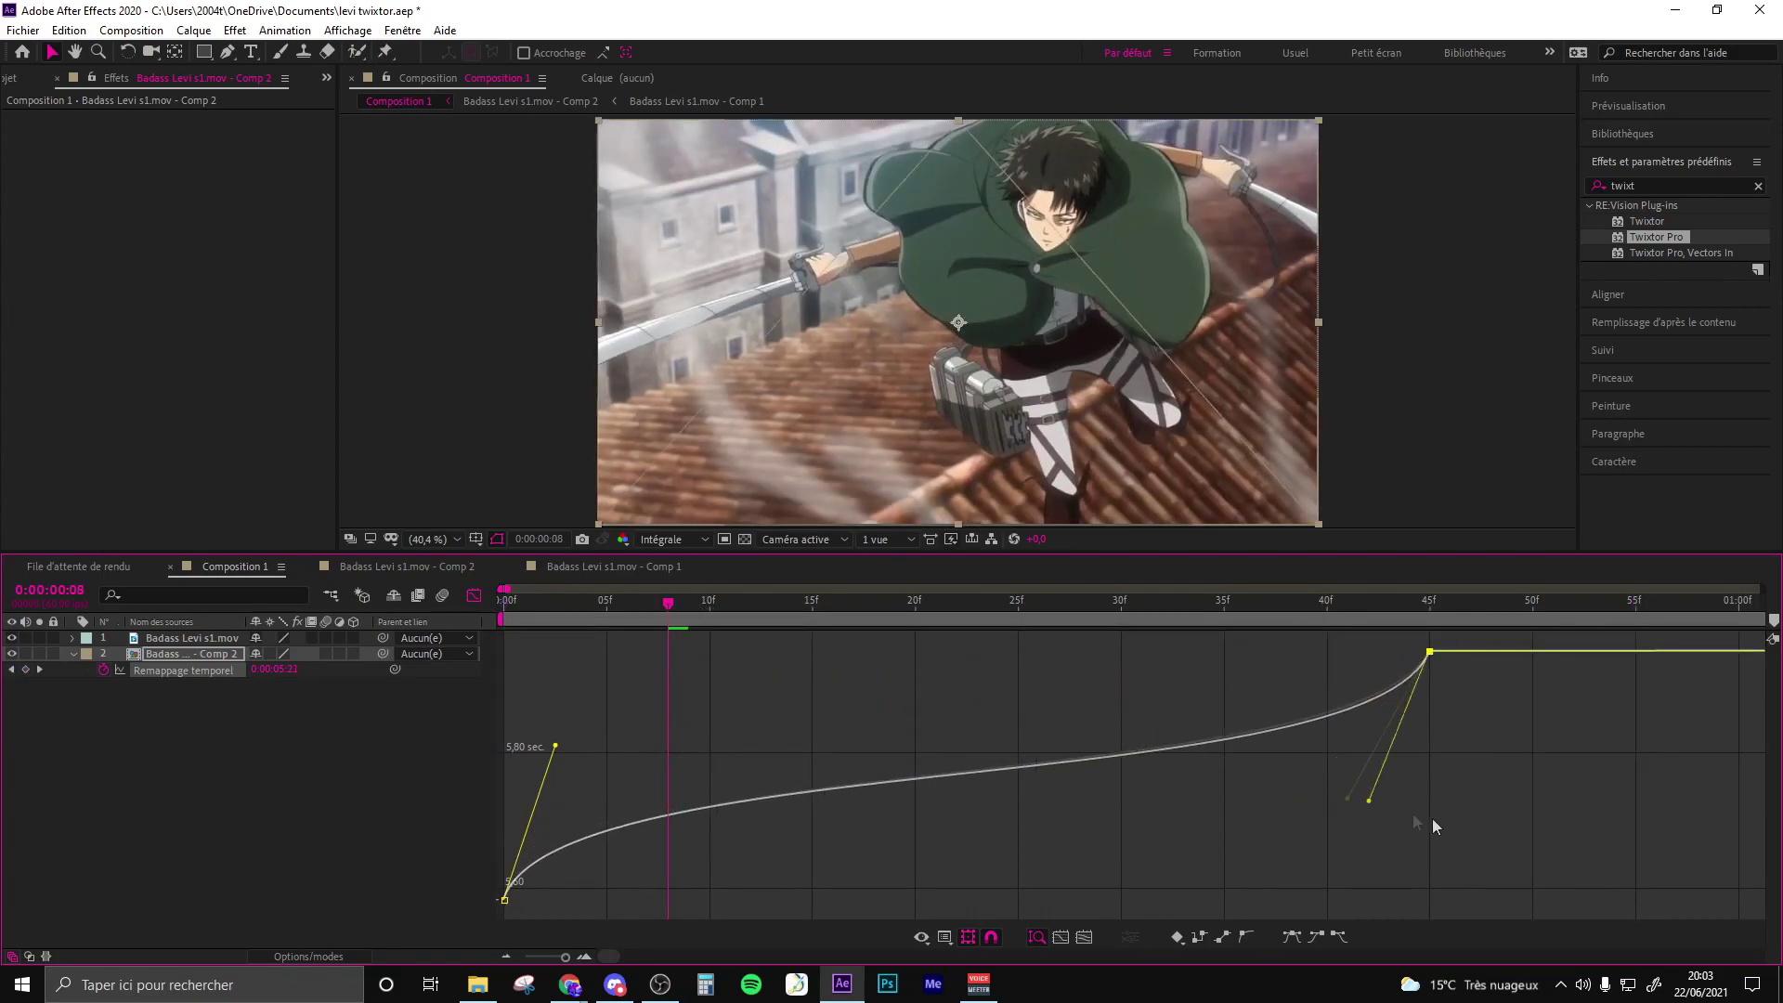
drag(555, 749, 1358, 889)
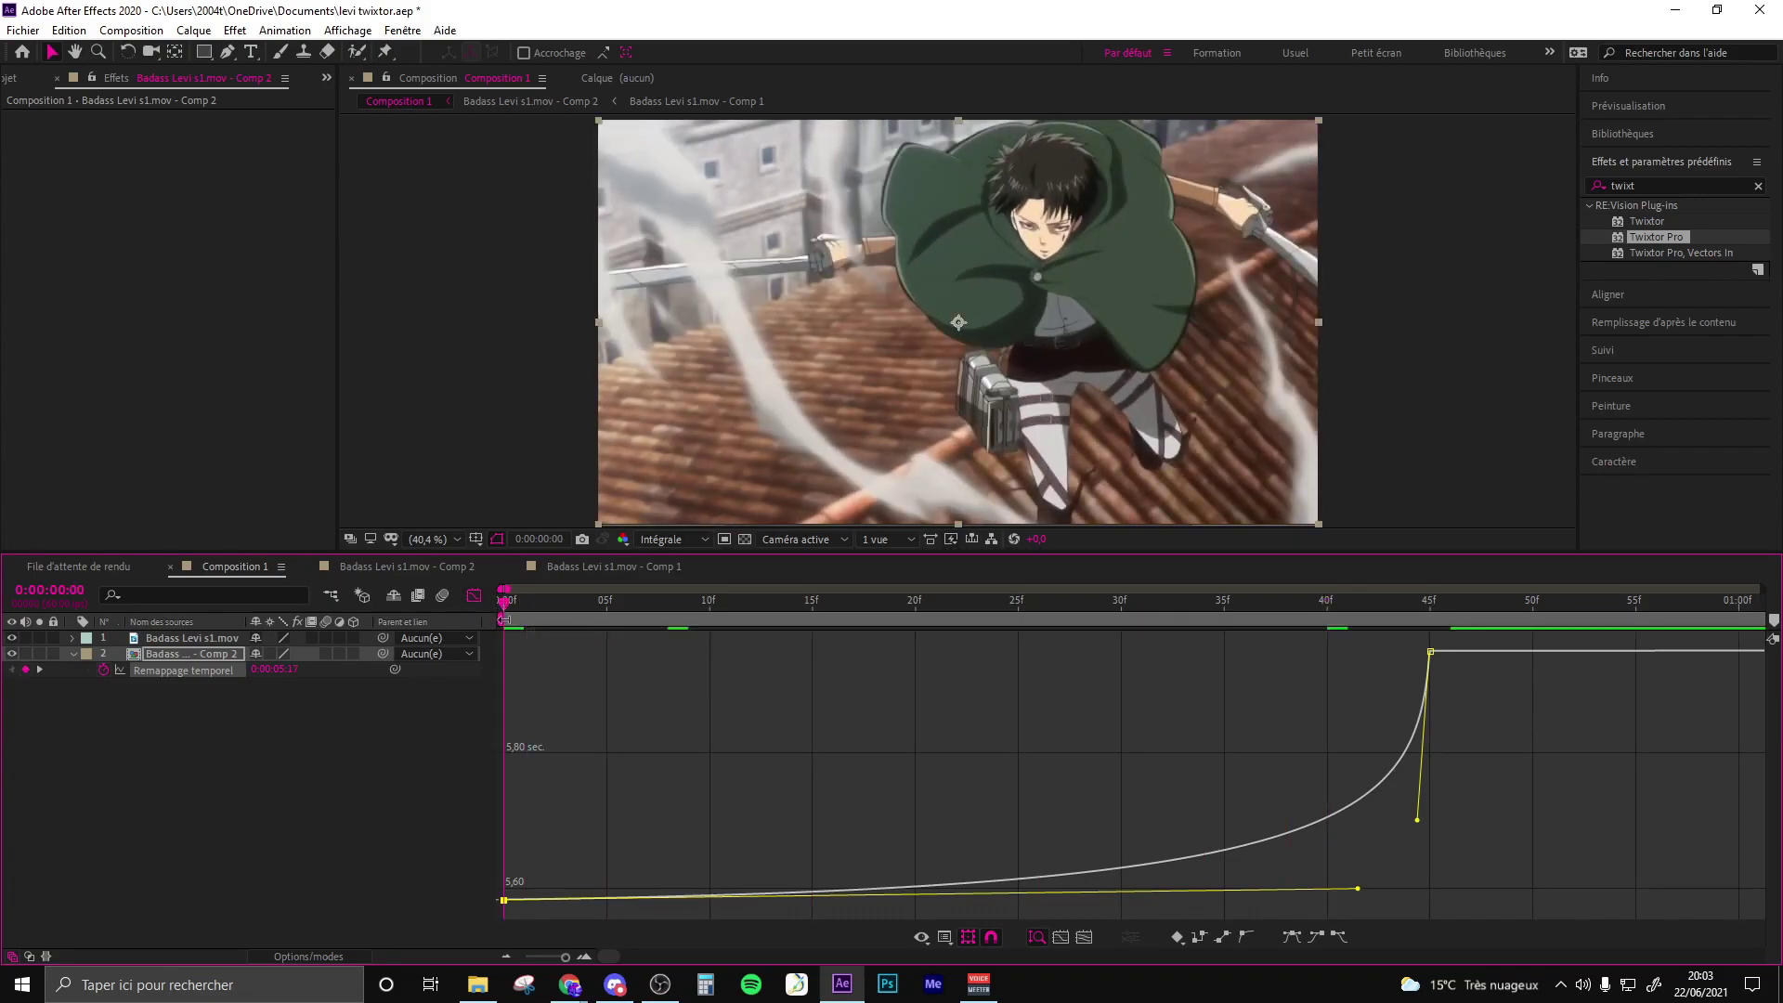
click(1364, 897)
drag(1358, 892, 516, 680)
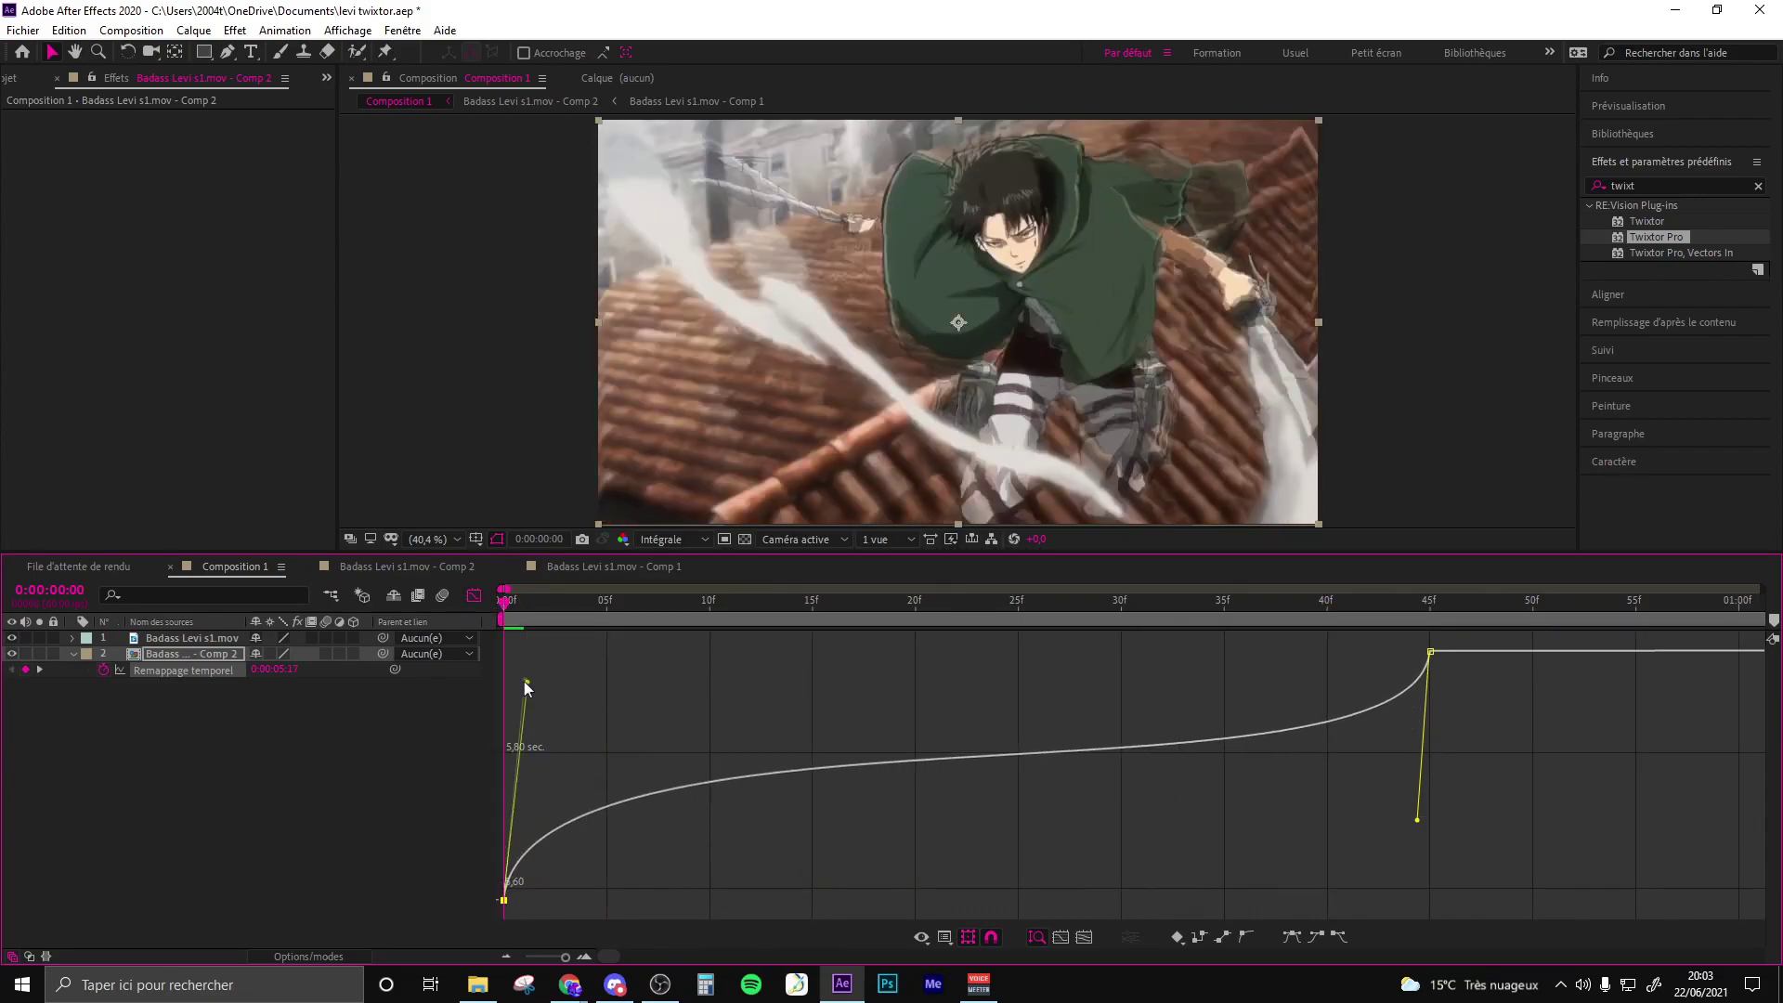
click(1428, 829)
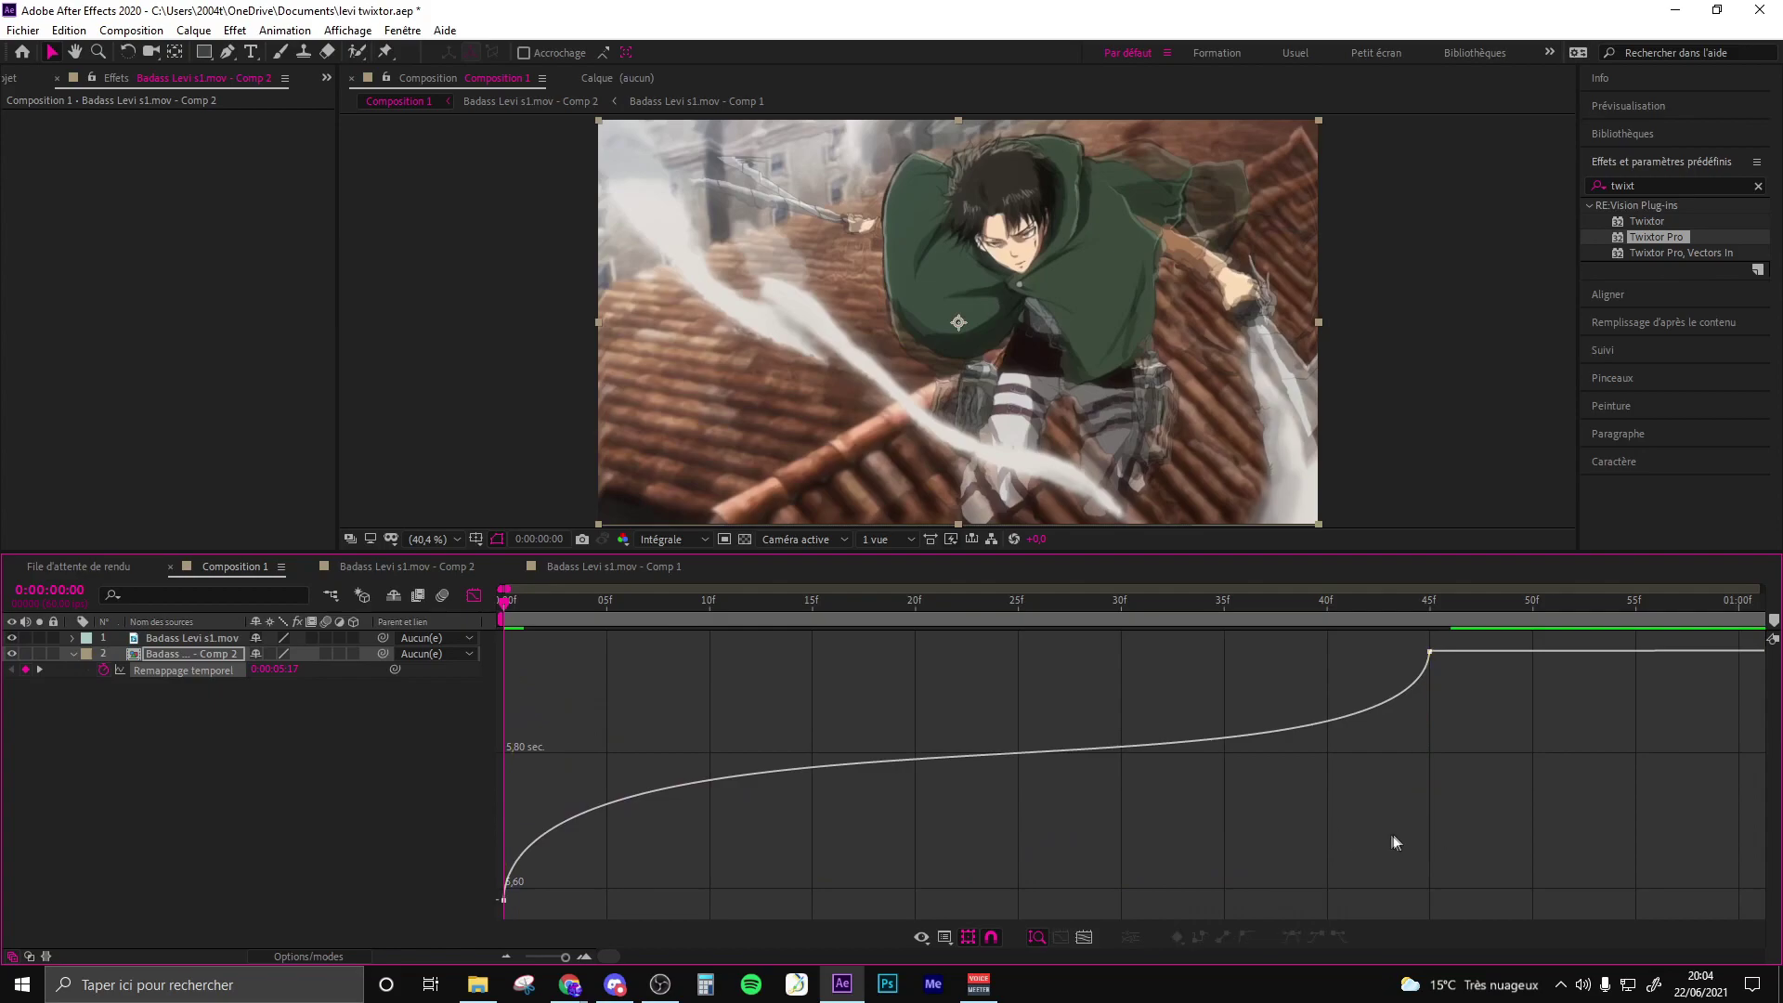
key(space)
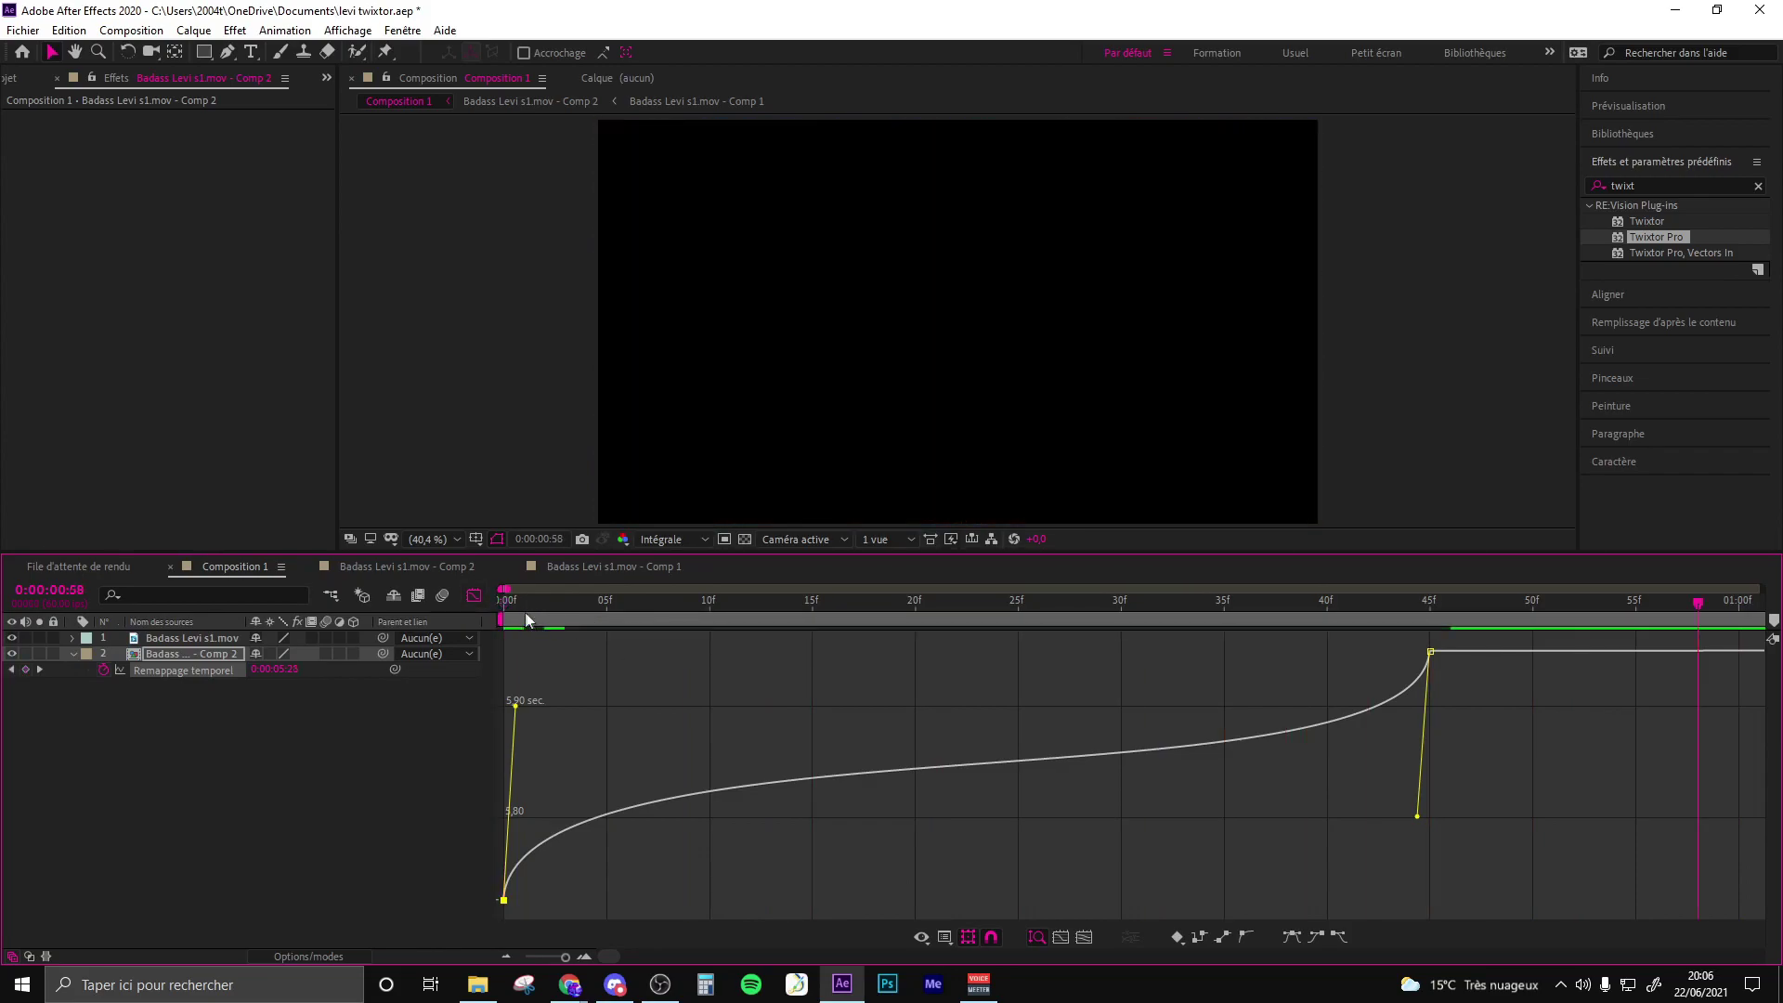
key(shift+F3)
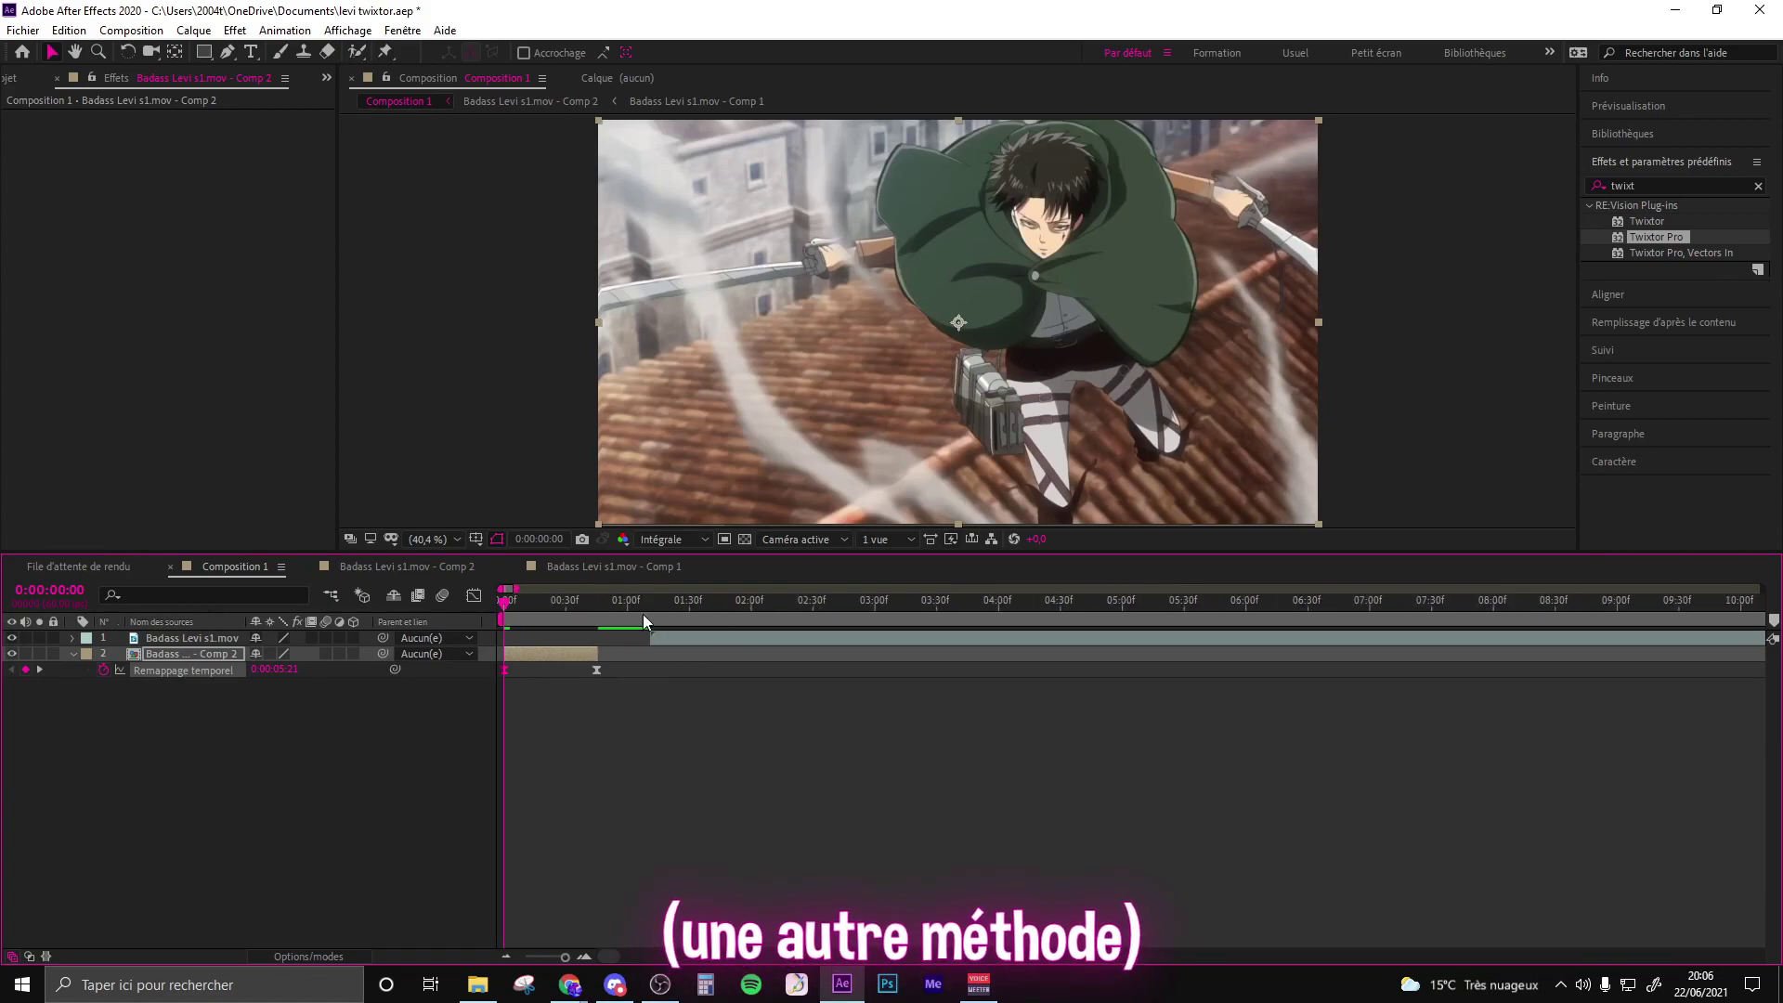
Preview the composition, zoom the timeline in, and enable Time Remapping on the Badass Levi s1.mov layer.
key(space)
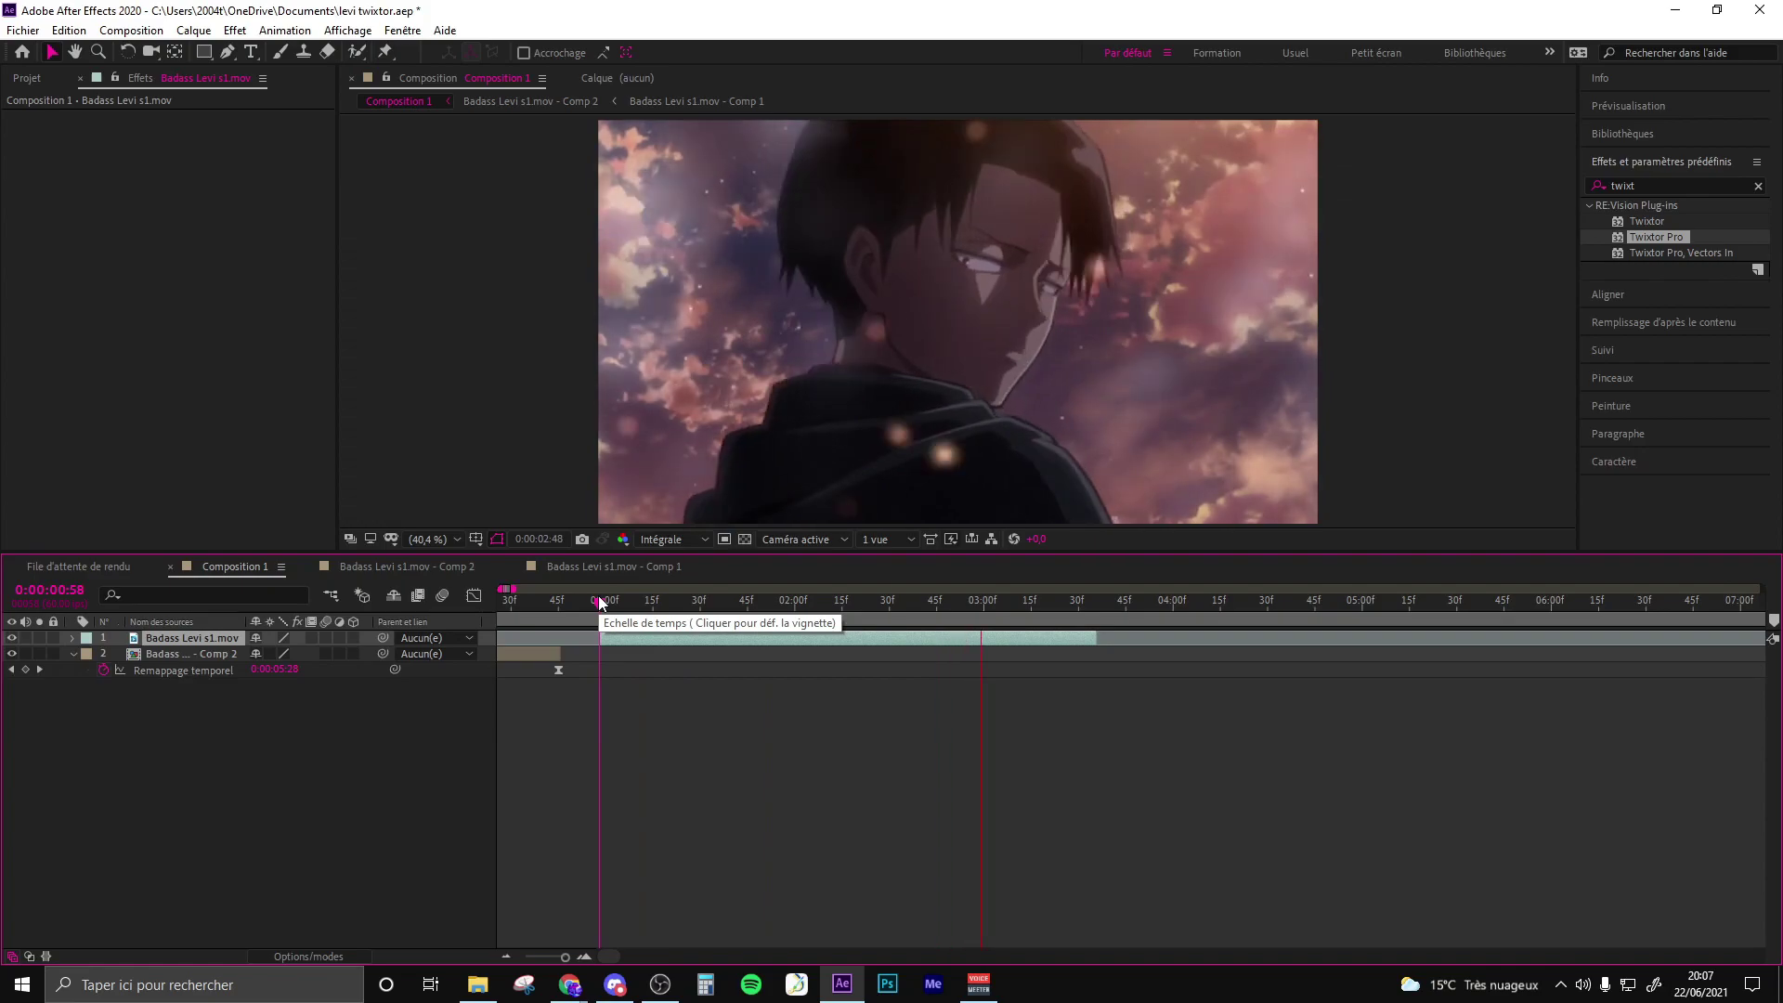
key(space)
key(equal)
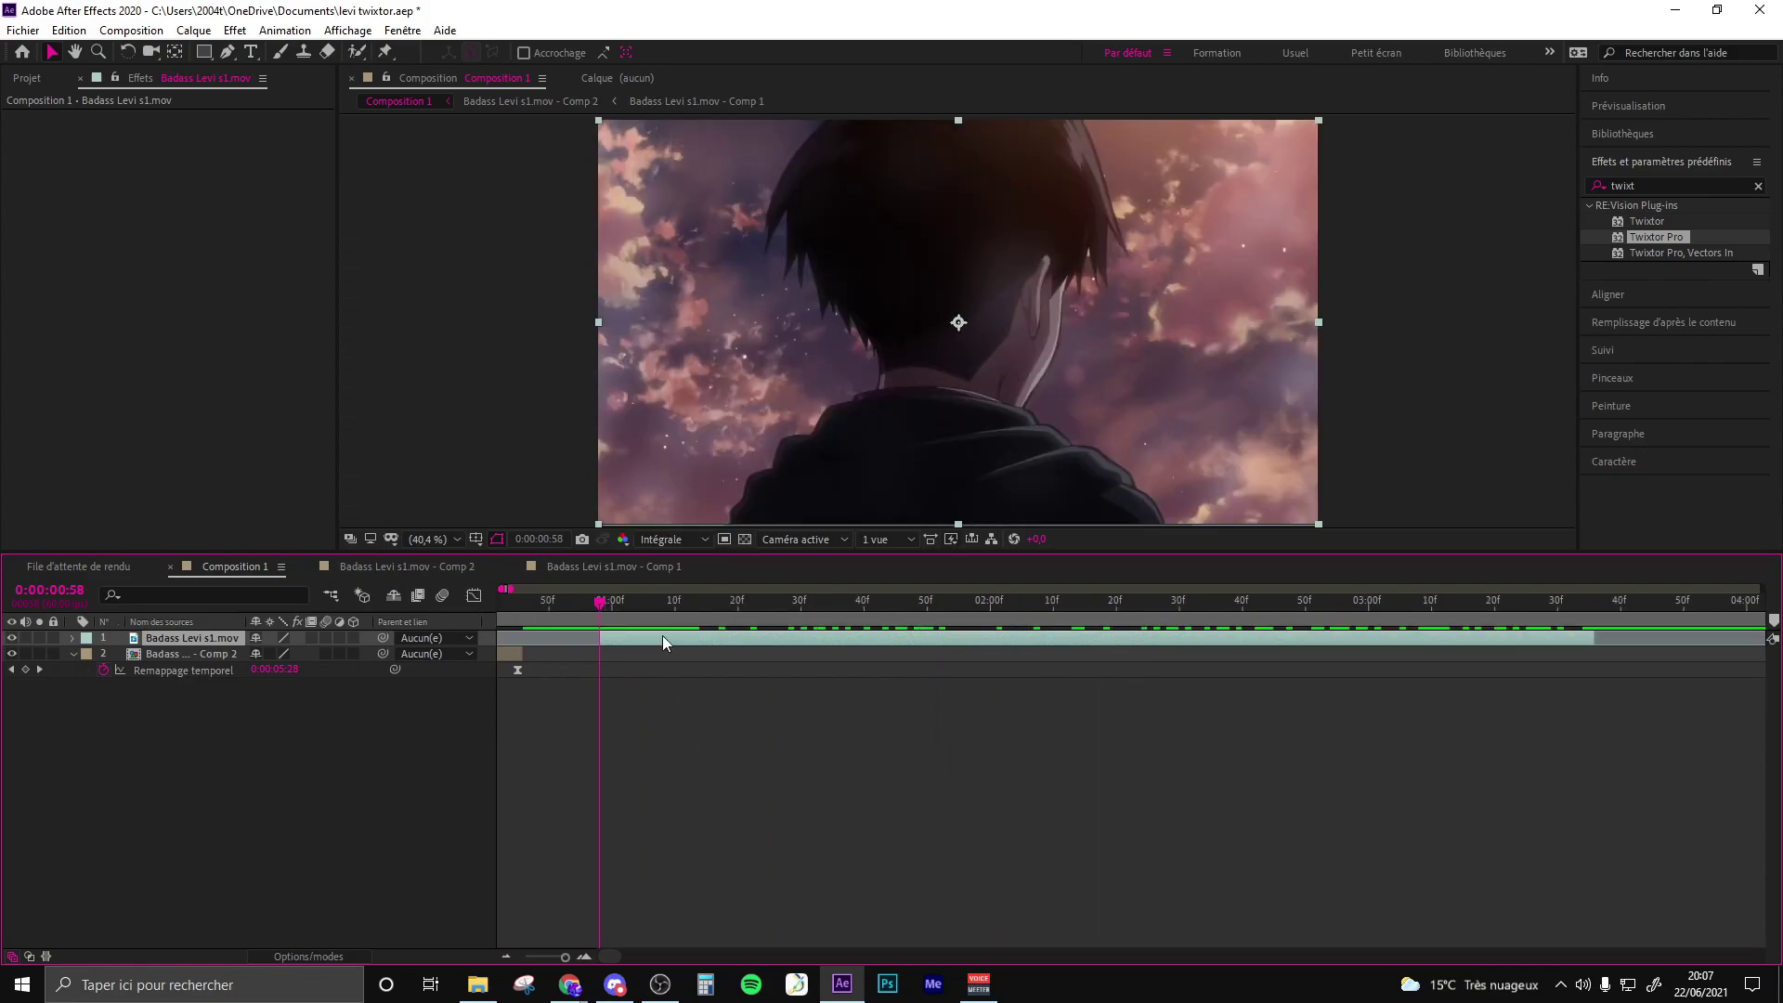
key(ctrl+alt+t)
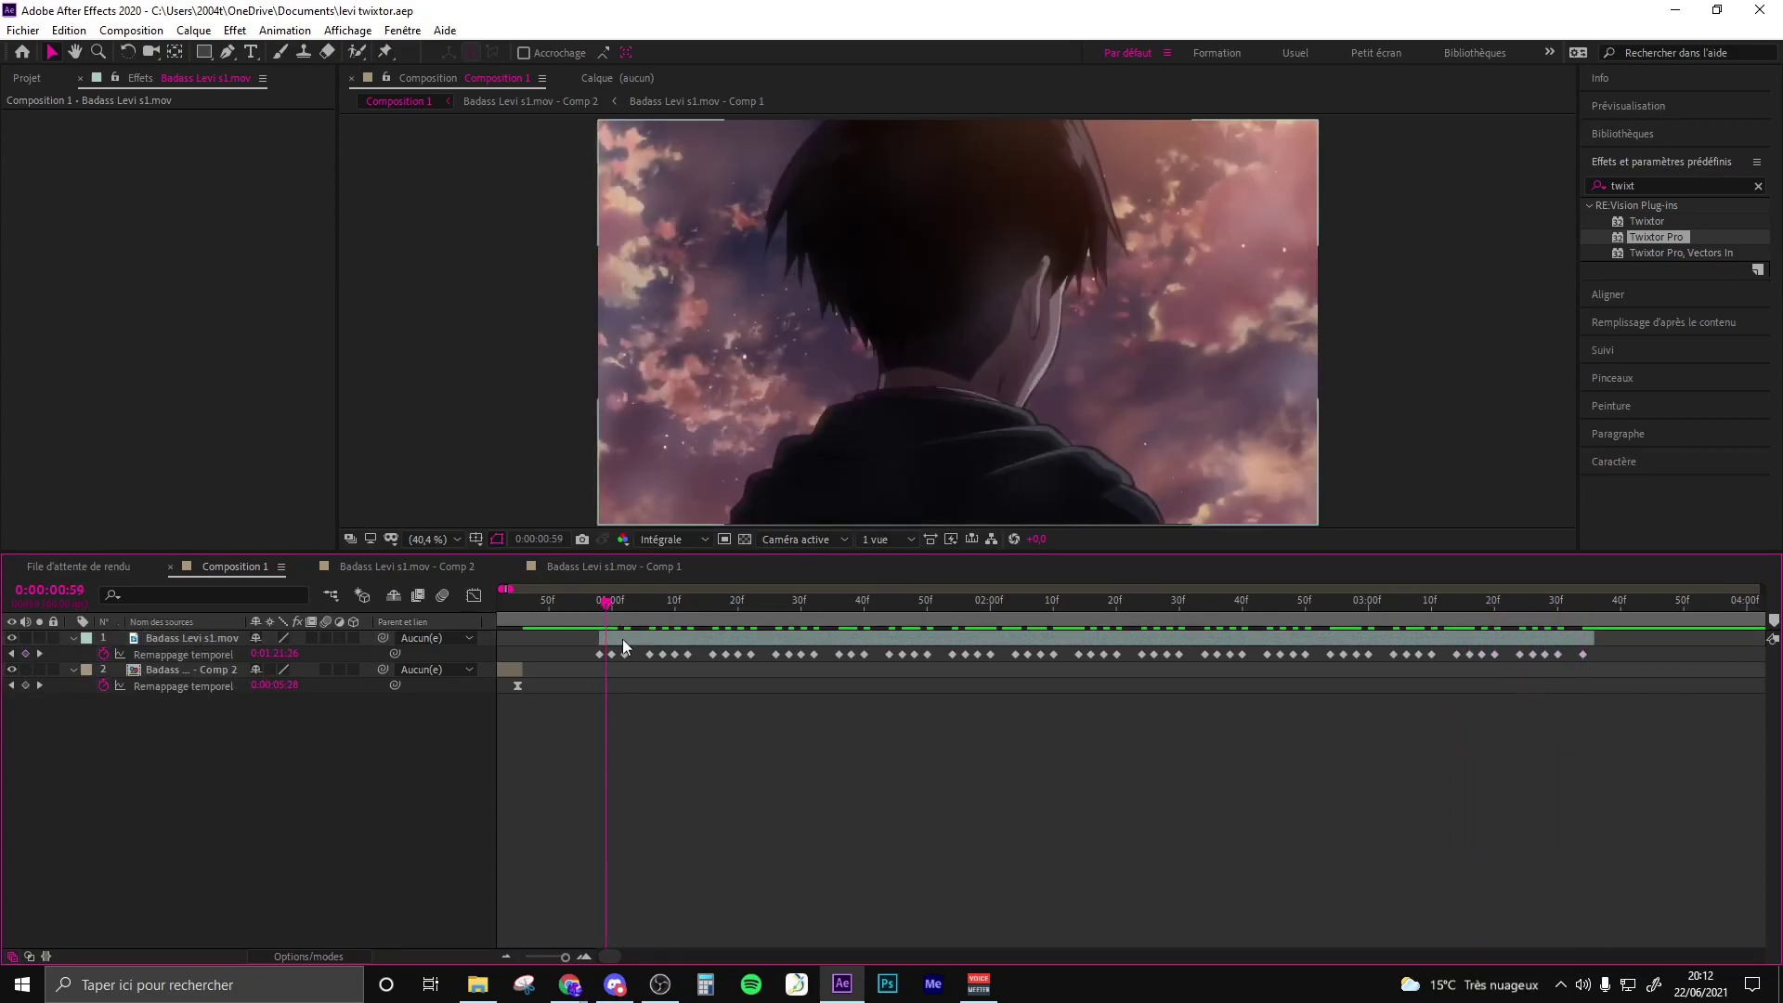
scroll(623, 647, up, 1)
Close up the layer's time-remap keyframes into an even row on consecutive frames.
mouse_move(630, 655)
mouse_down()
mouse_move(606, 655)
mouse_move(635, 658)
mouse_up()
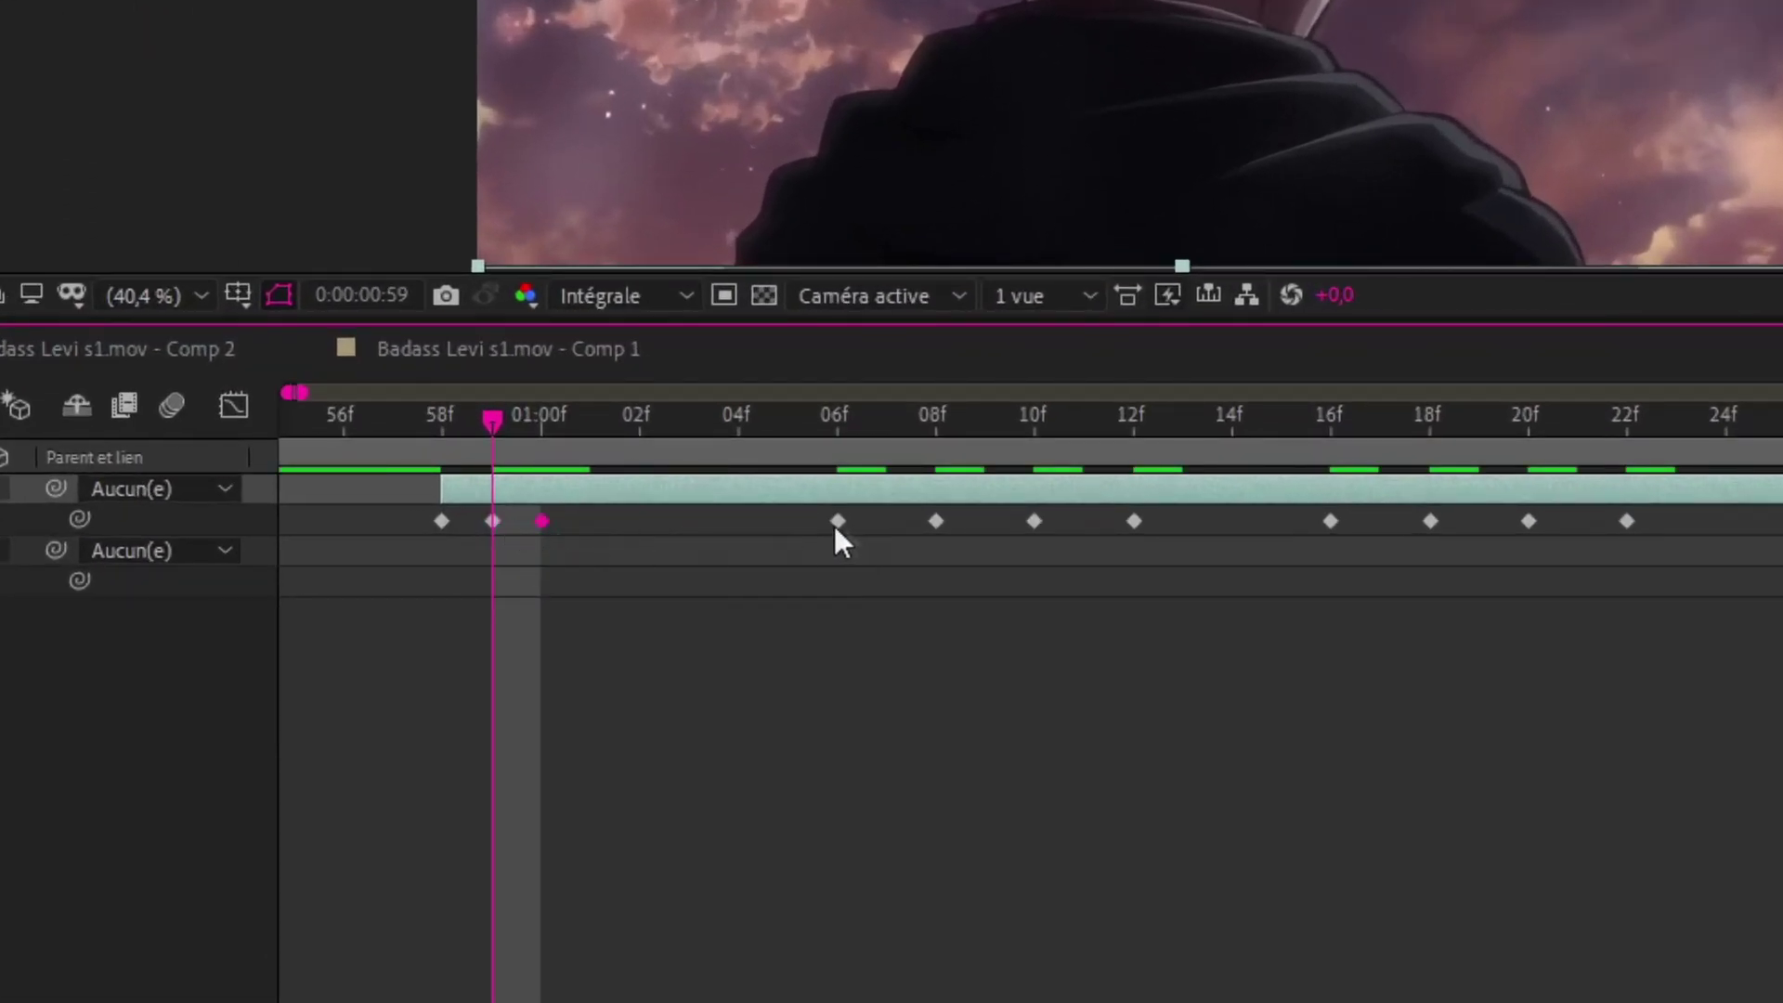
drag(834, 521, 592, 521)
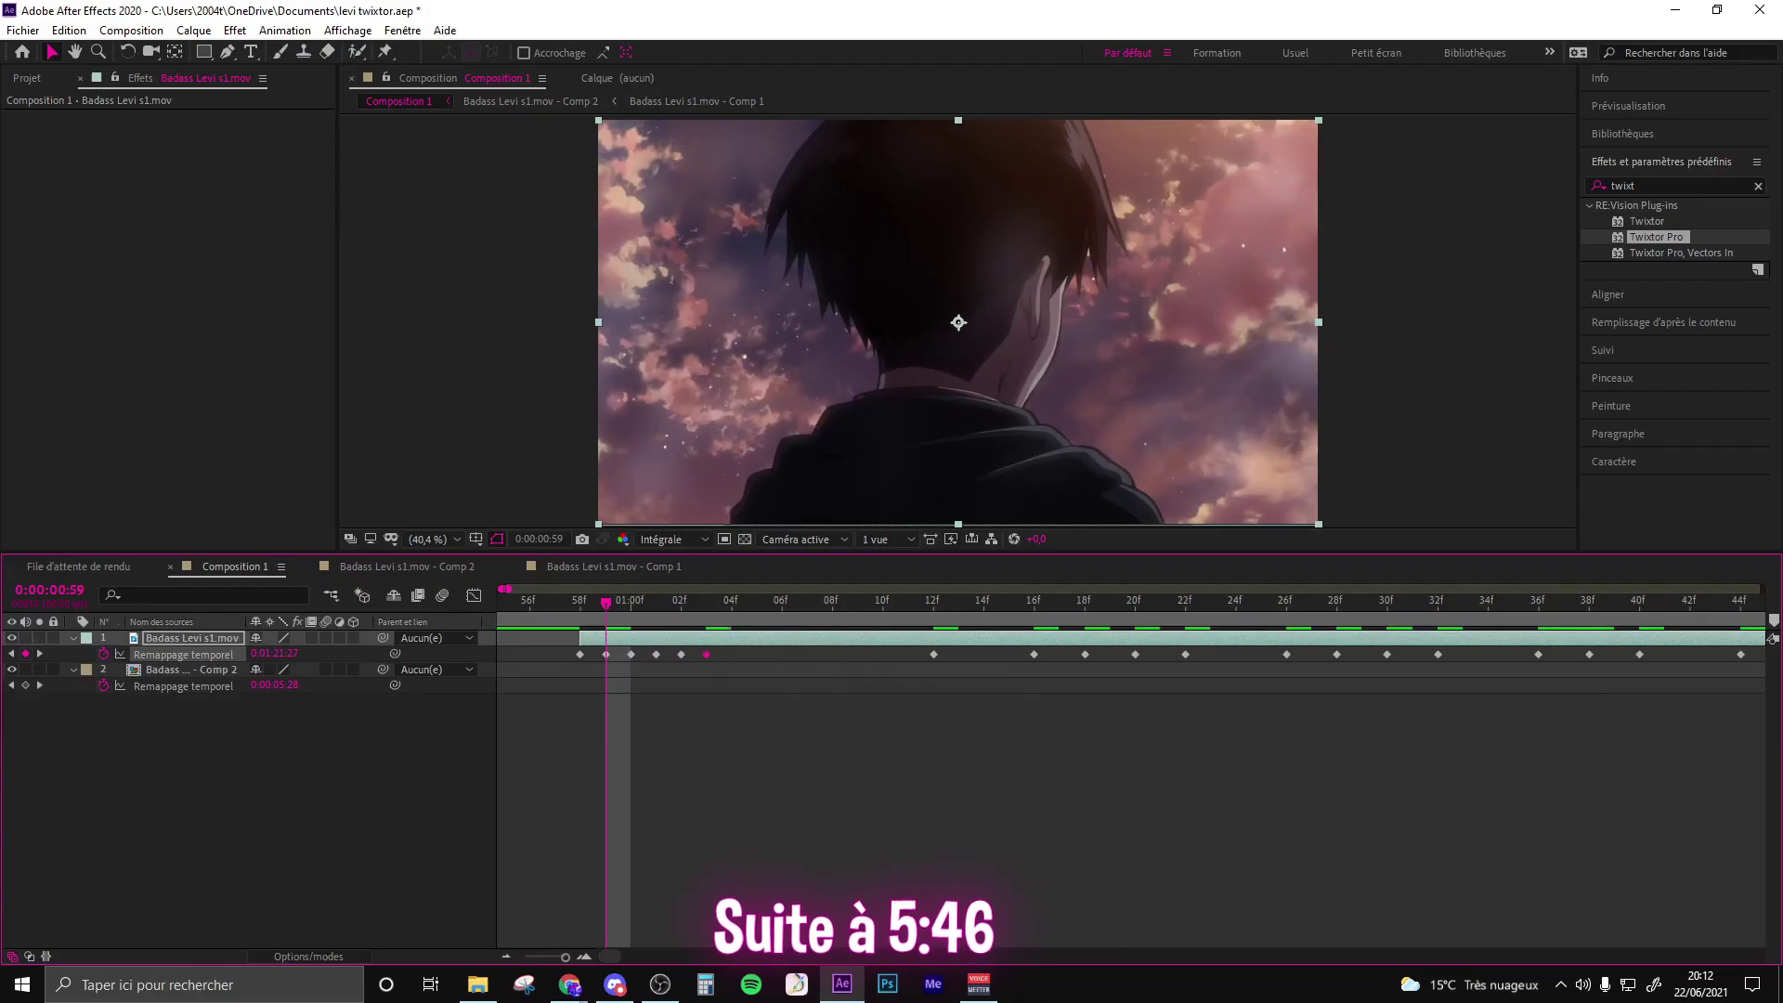
drag(934, 655, 731, 655)
drag(1034, 655, 757, 655)
drag(1135, 655, 807, 655)
drag(1287, 655, 858, 655)
drag(1437, 655, 907, 655)
mouse_move(1589, 655)
mouse_down()
mouse_move(985, 655)
mouse_move(1009, 655)
mouse_up()
drag(1740, 655, 1035, 655)
scroll(1384, 659, right, 5)
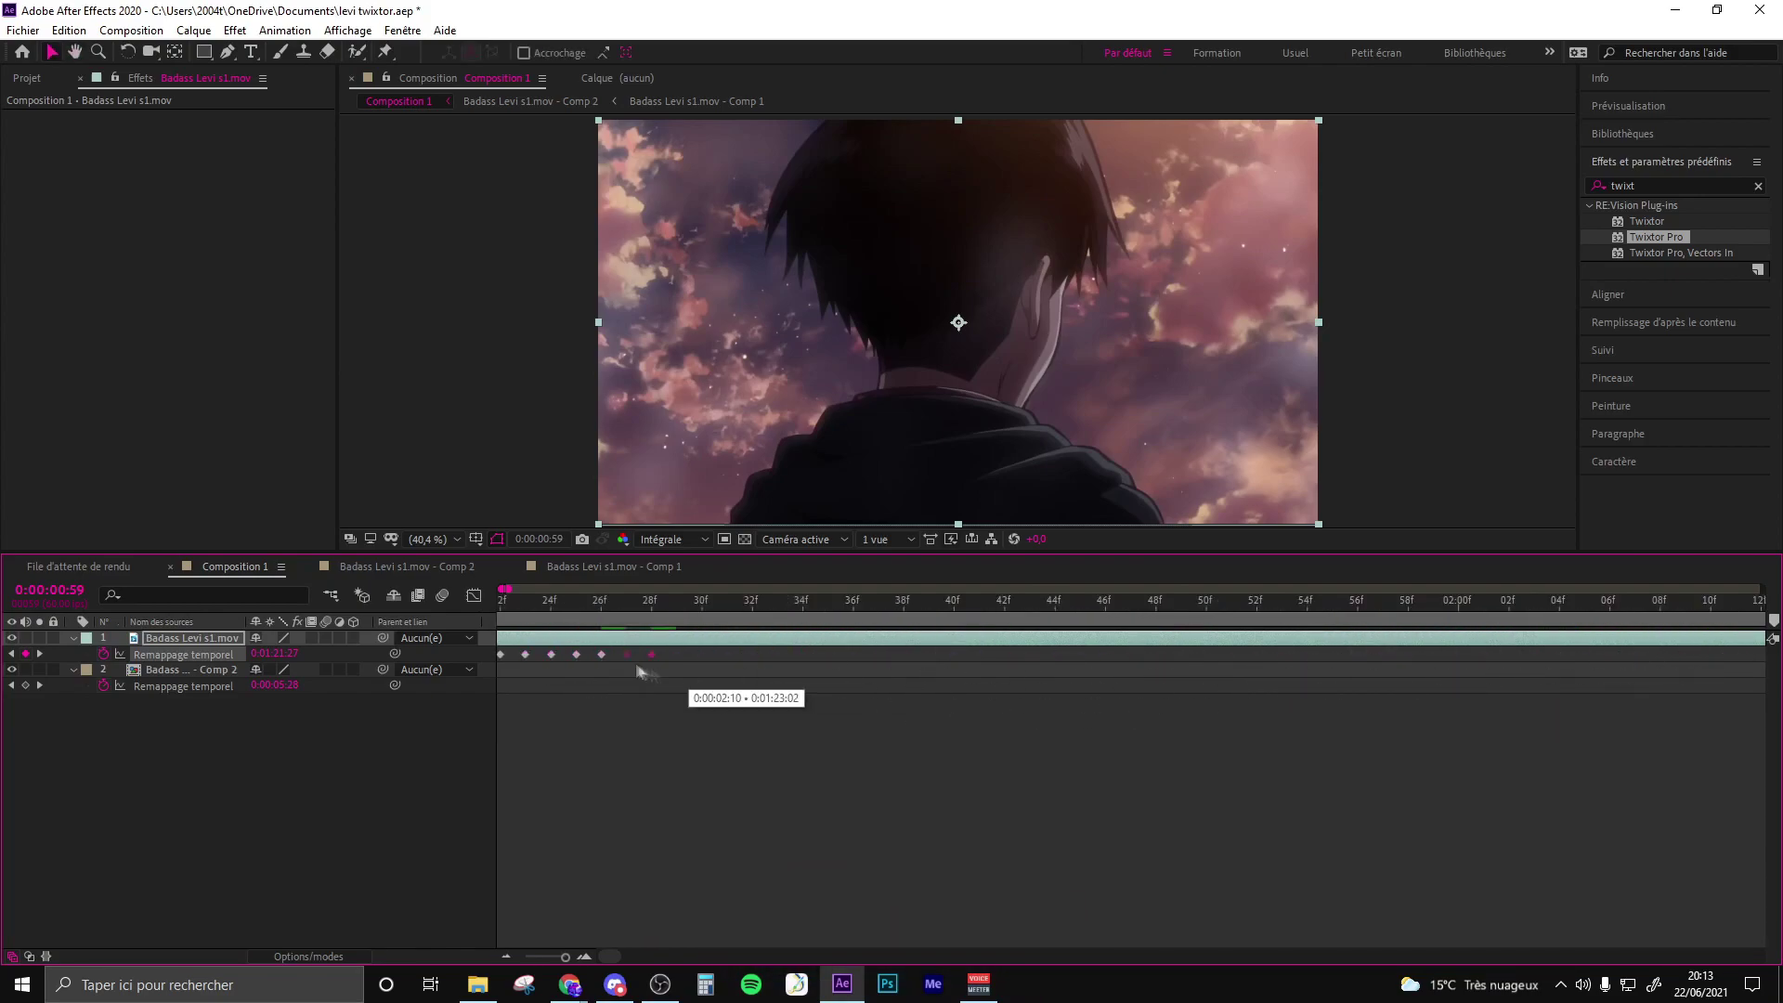
drag(1500, 667, 954, 667)
click(1152, 674)
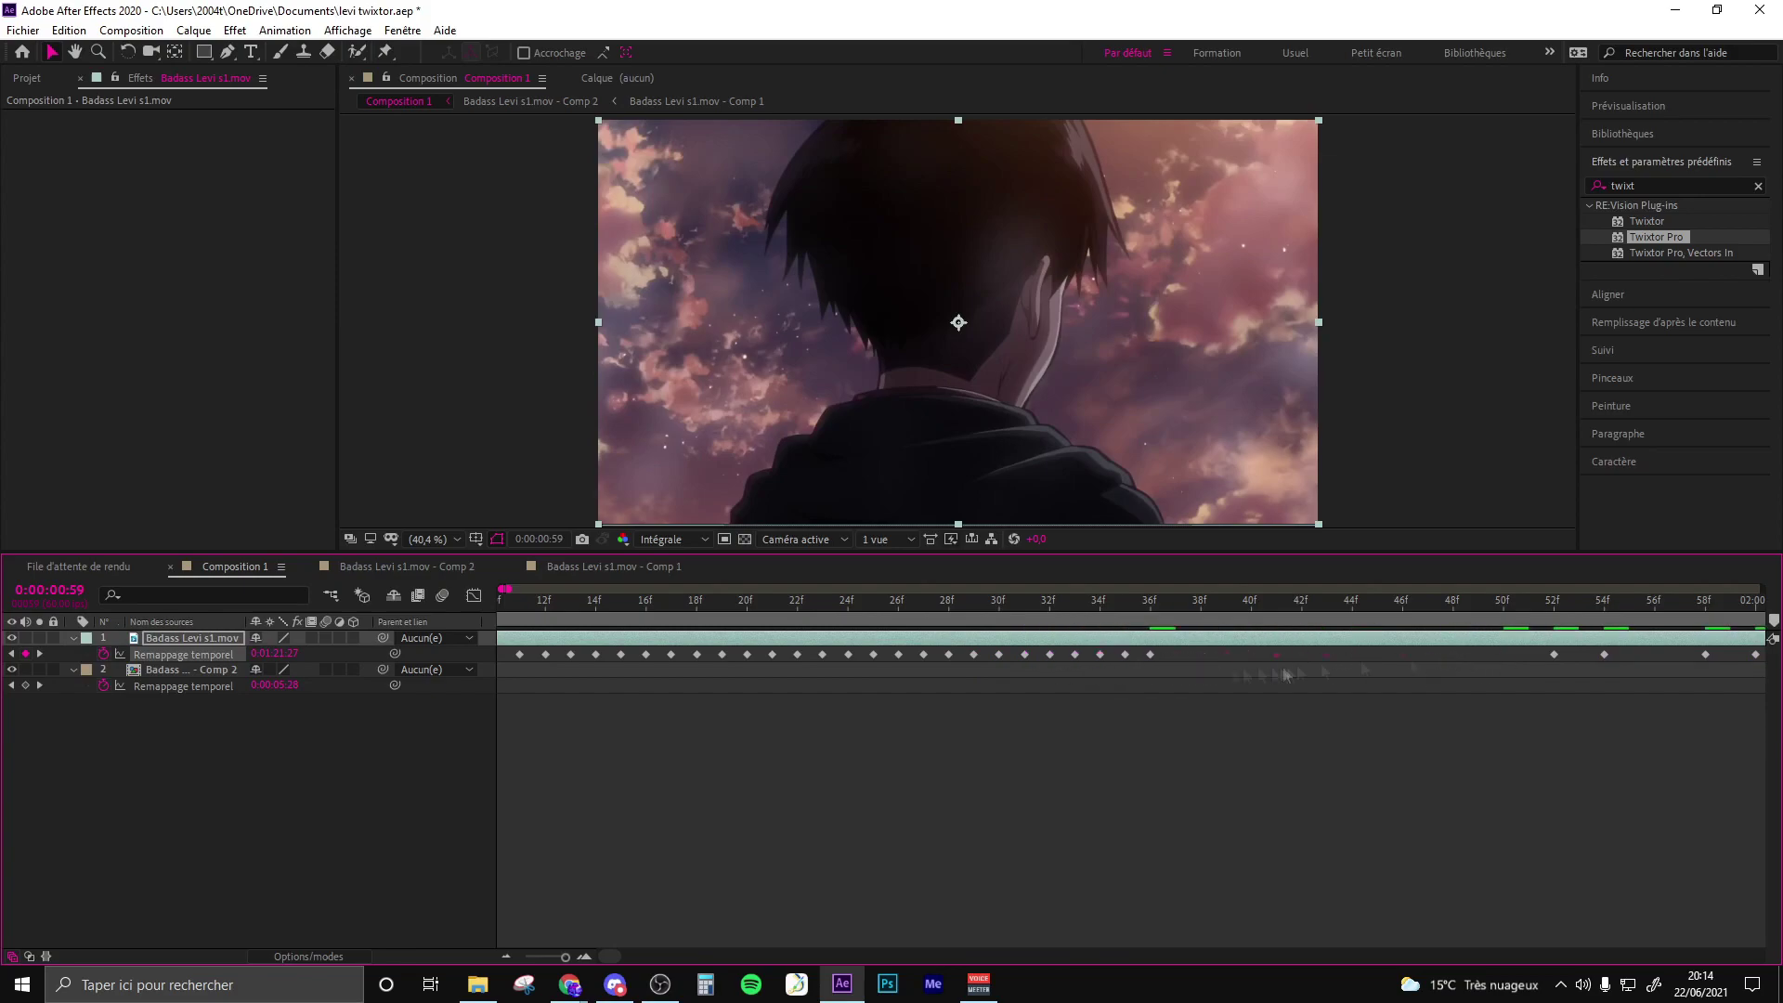
drag(691, 655, 859, 655)
scroll(1395, 668, right, 5)
drag(1647, 661, 1205, 654)
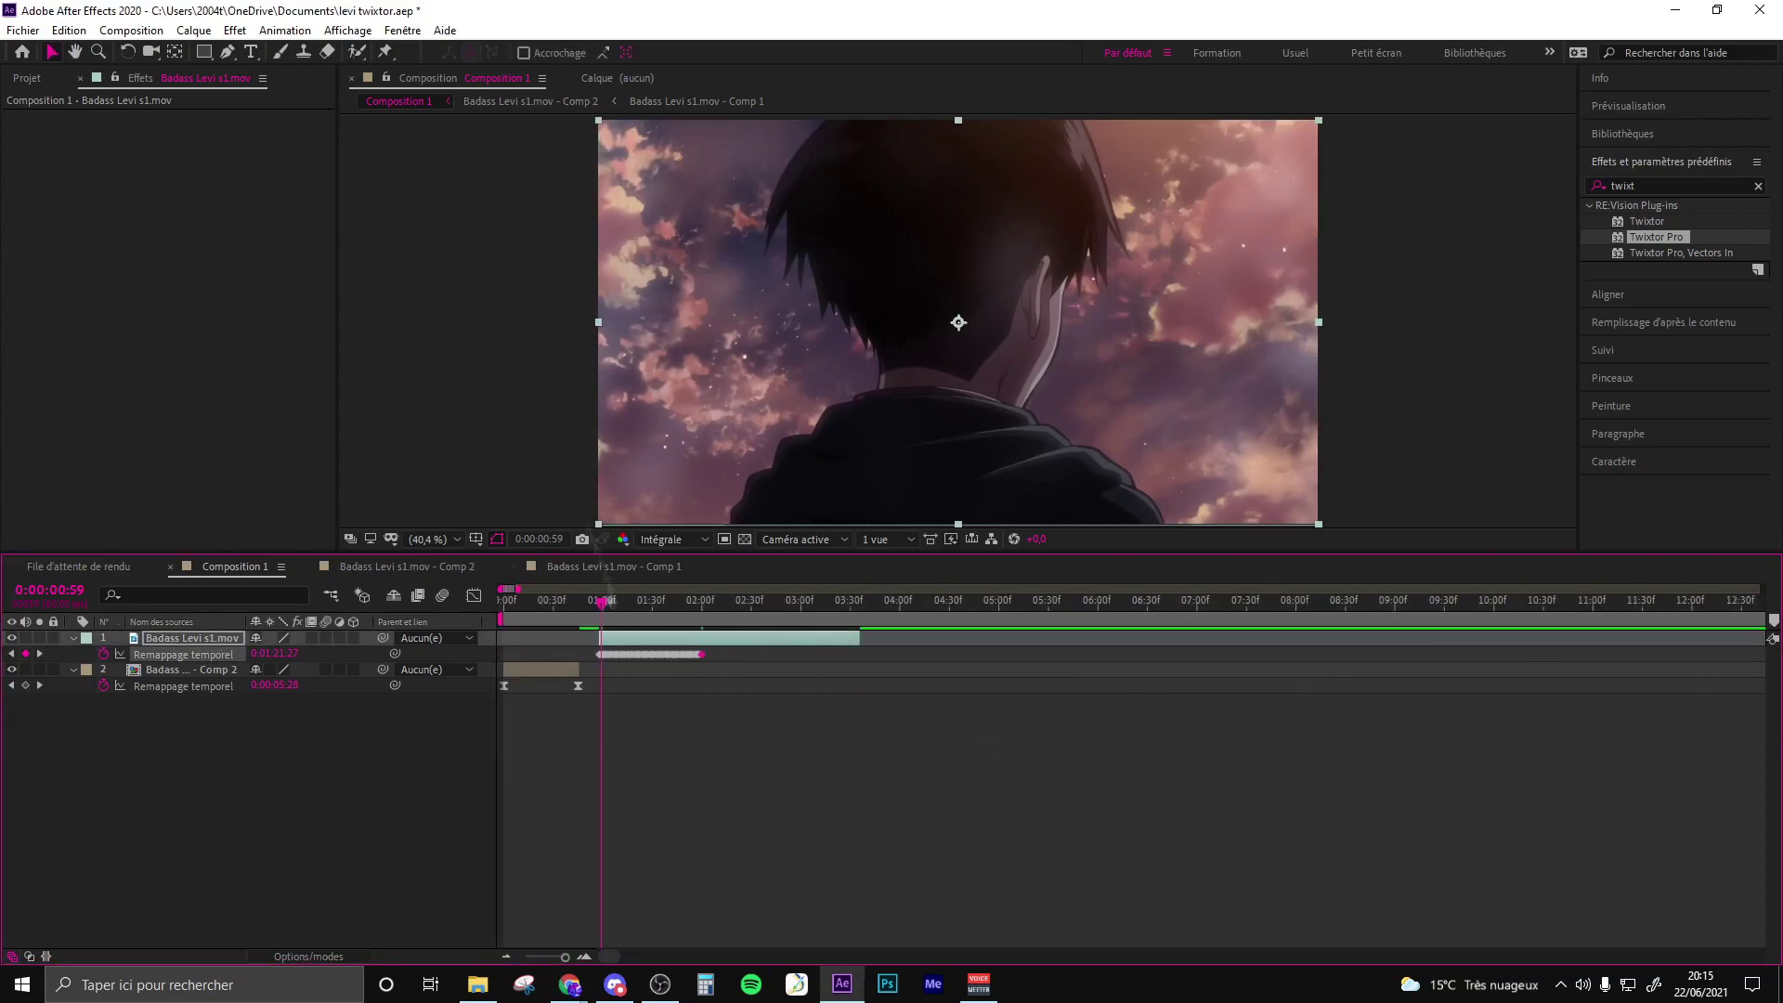
Split the Badass Levi s1.mov layer at 0:00:02:00 and delete the later piece.
click(762, 610)
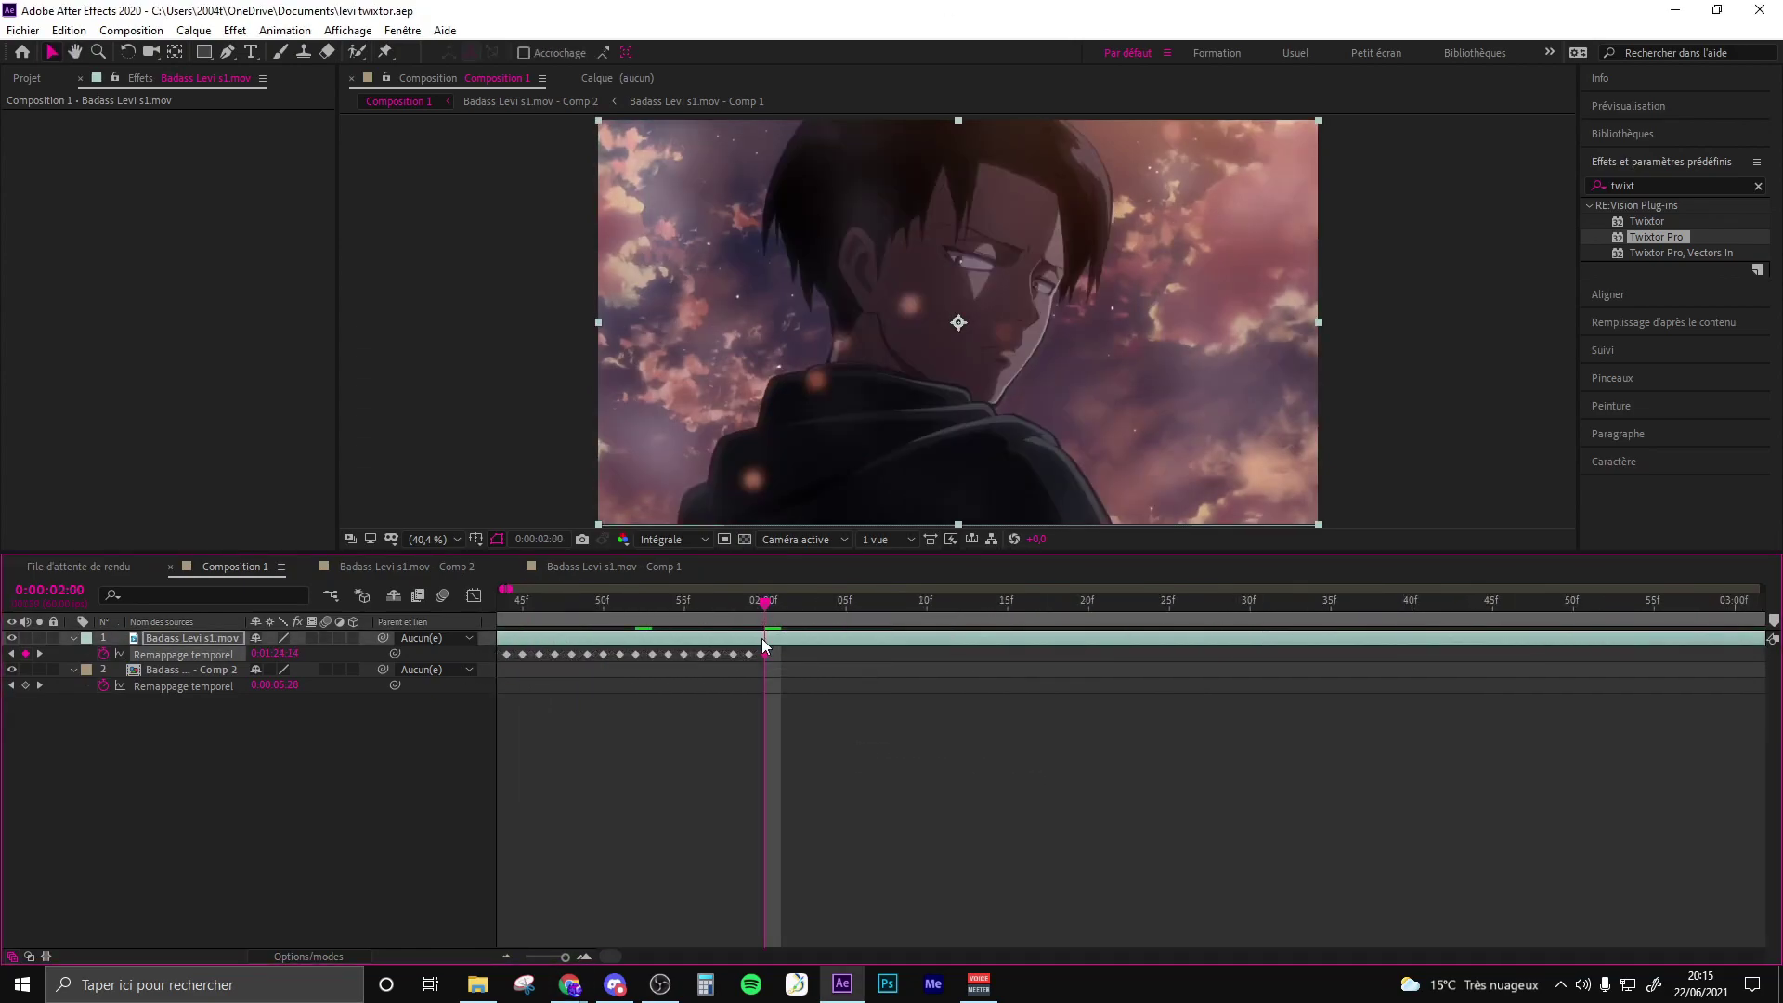
click(767, 637)
key(ctrl+shift+d)
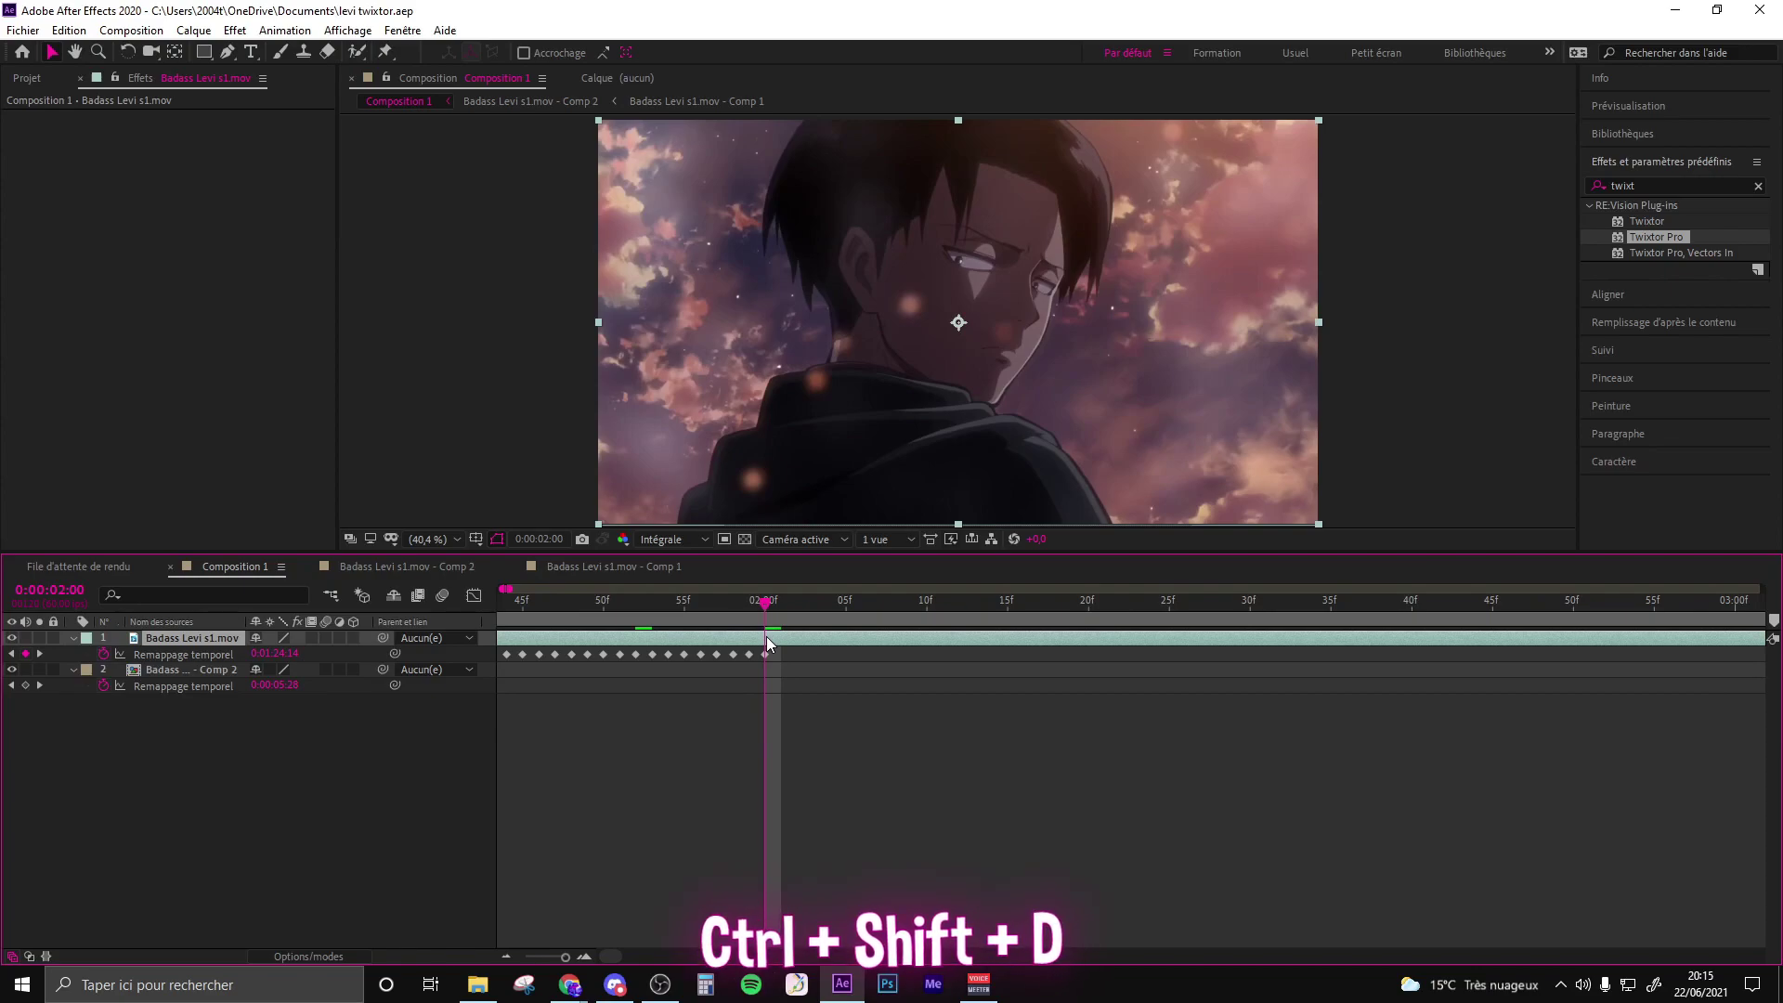
key(Delete)
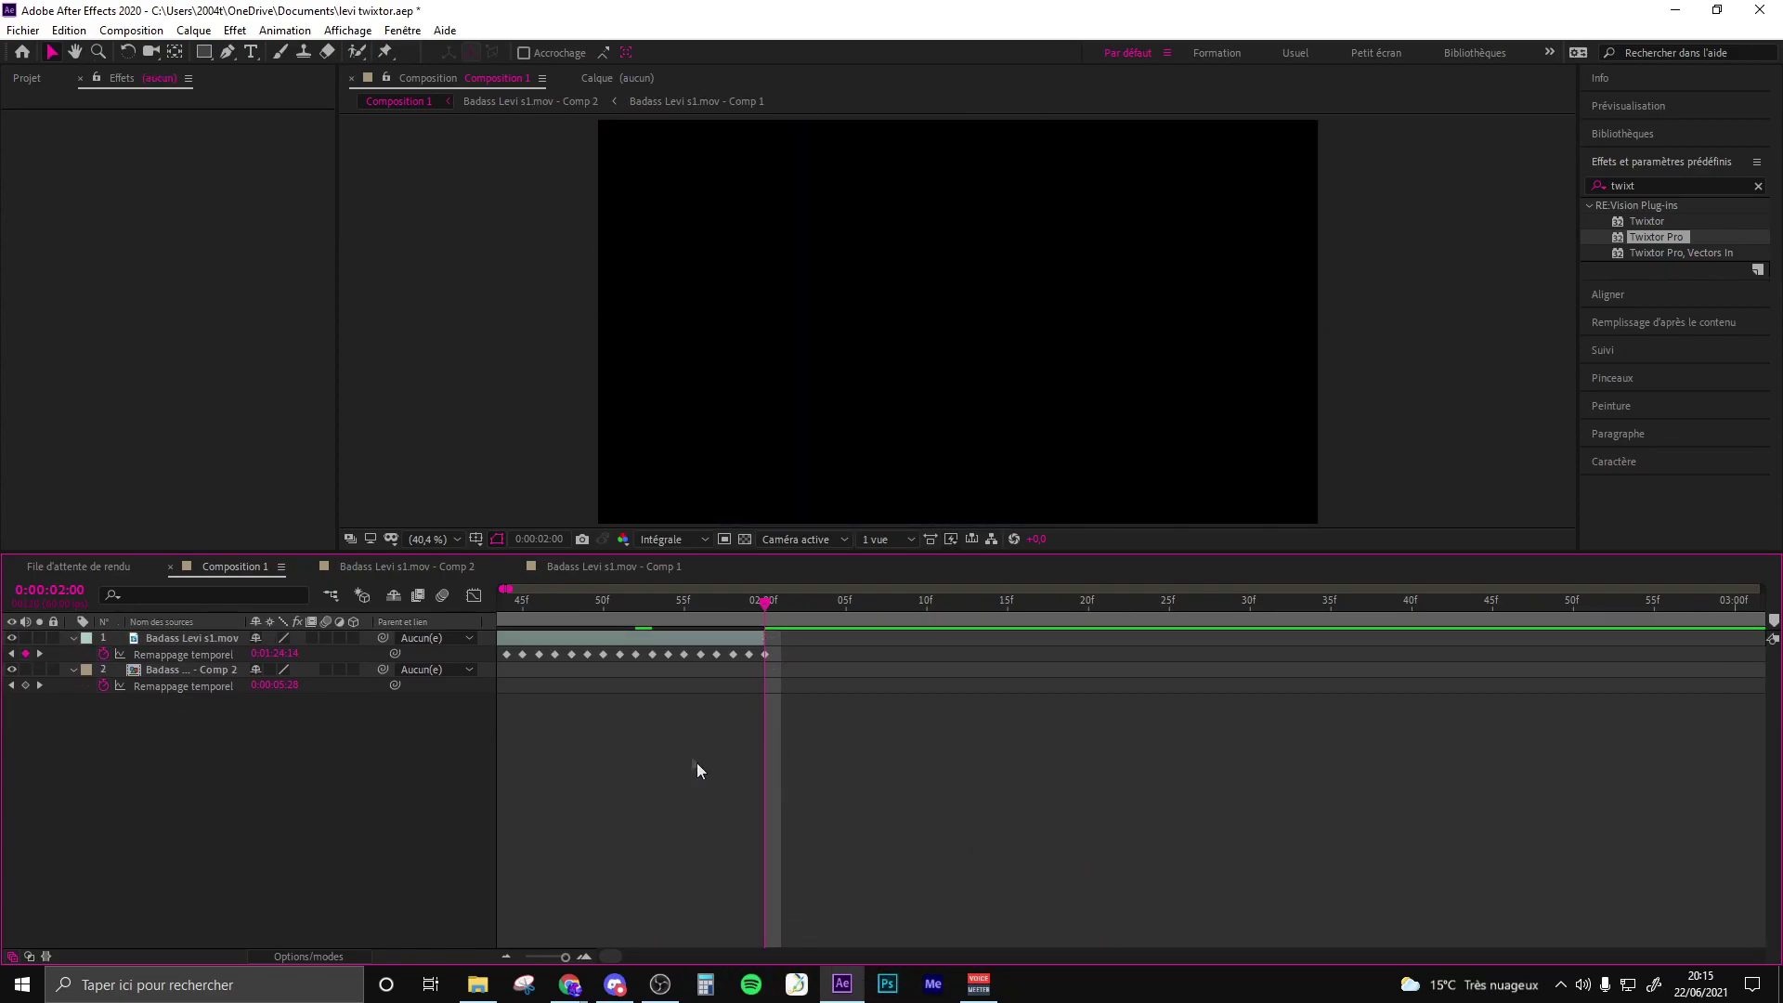
Precompose the trimmed Badass Levi clip layer into a new composition.
scroll(704, 769, left, 5)
right_click(879, 639)
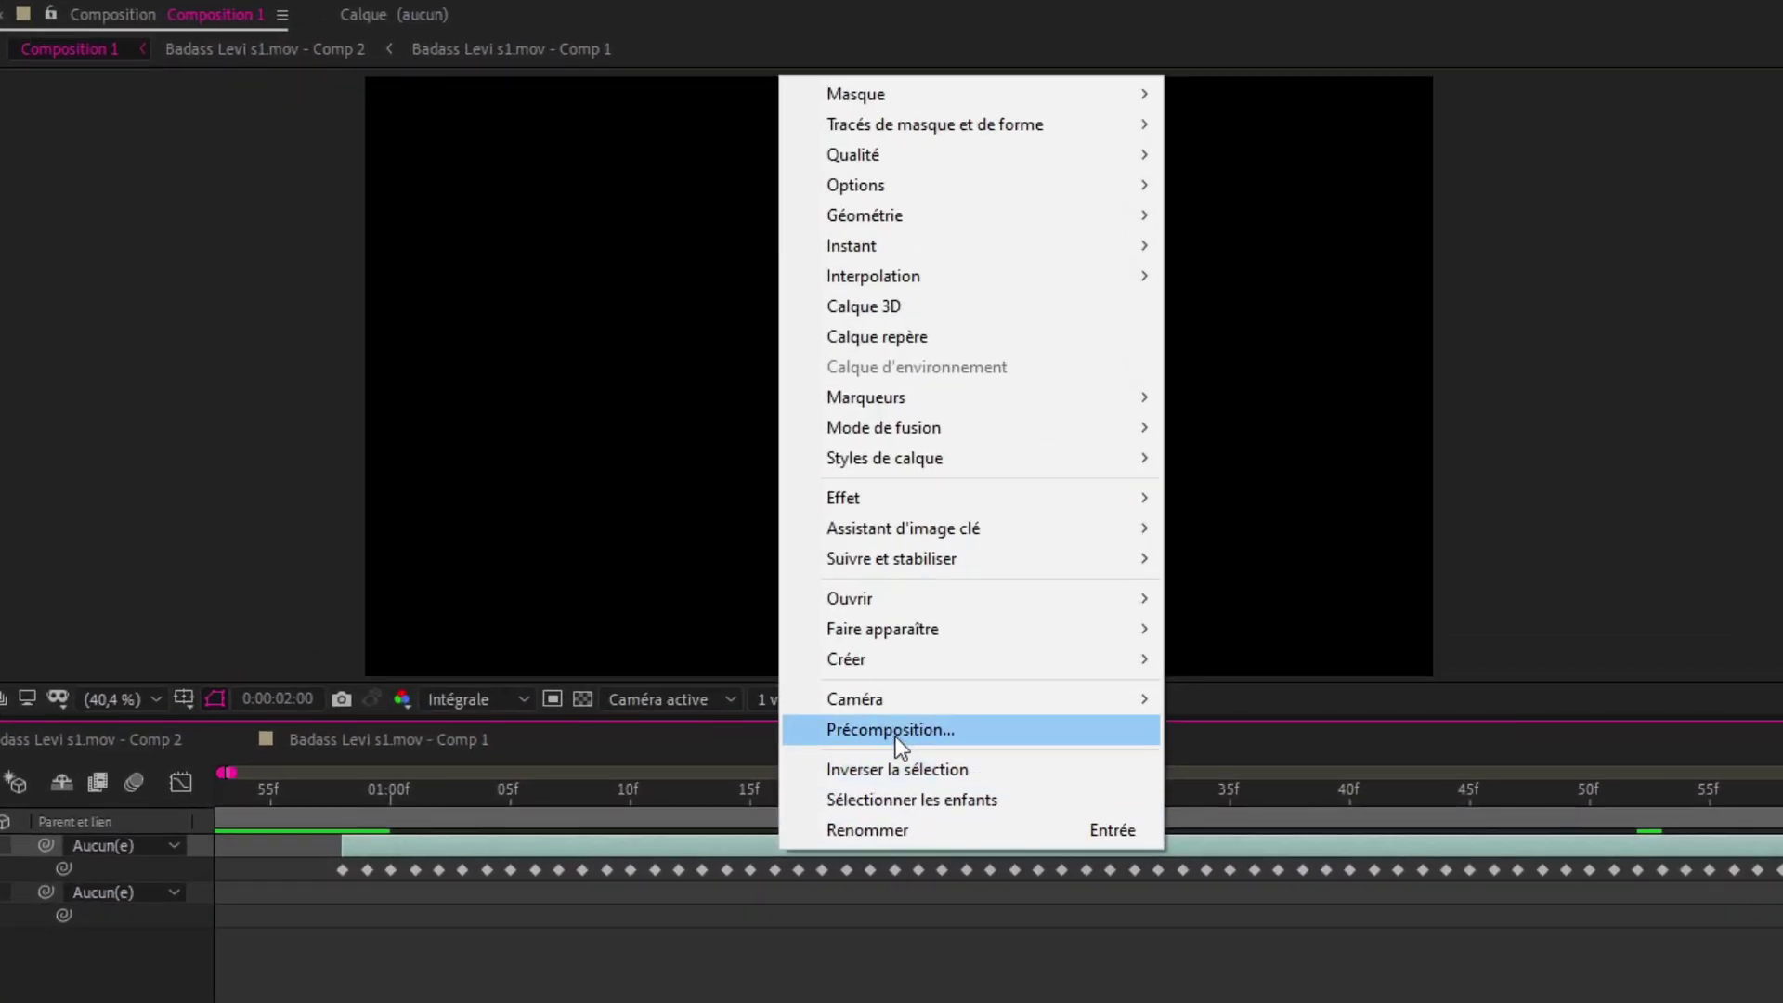
click(897, 735)
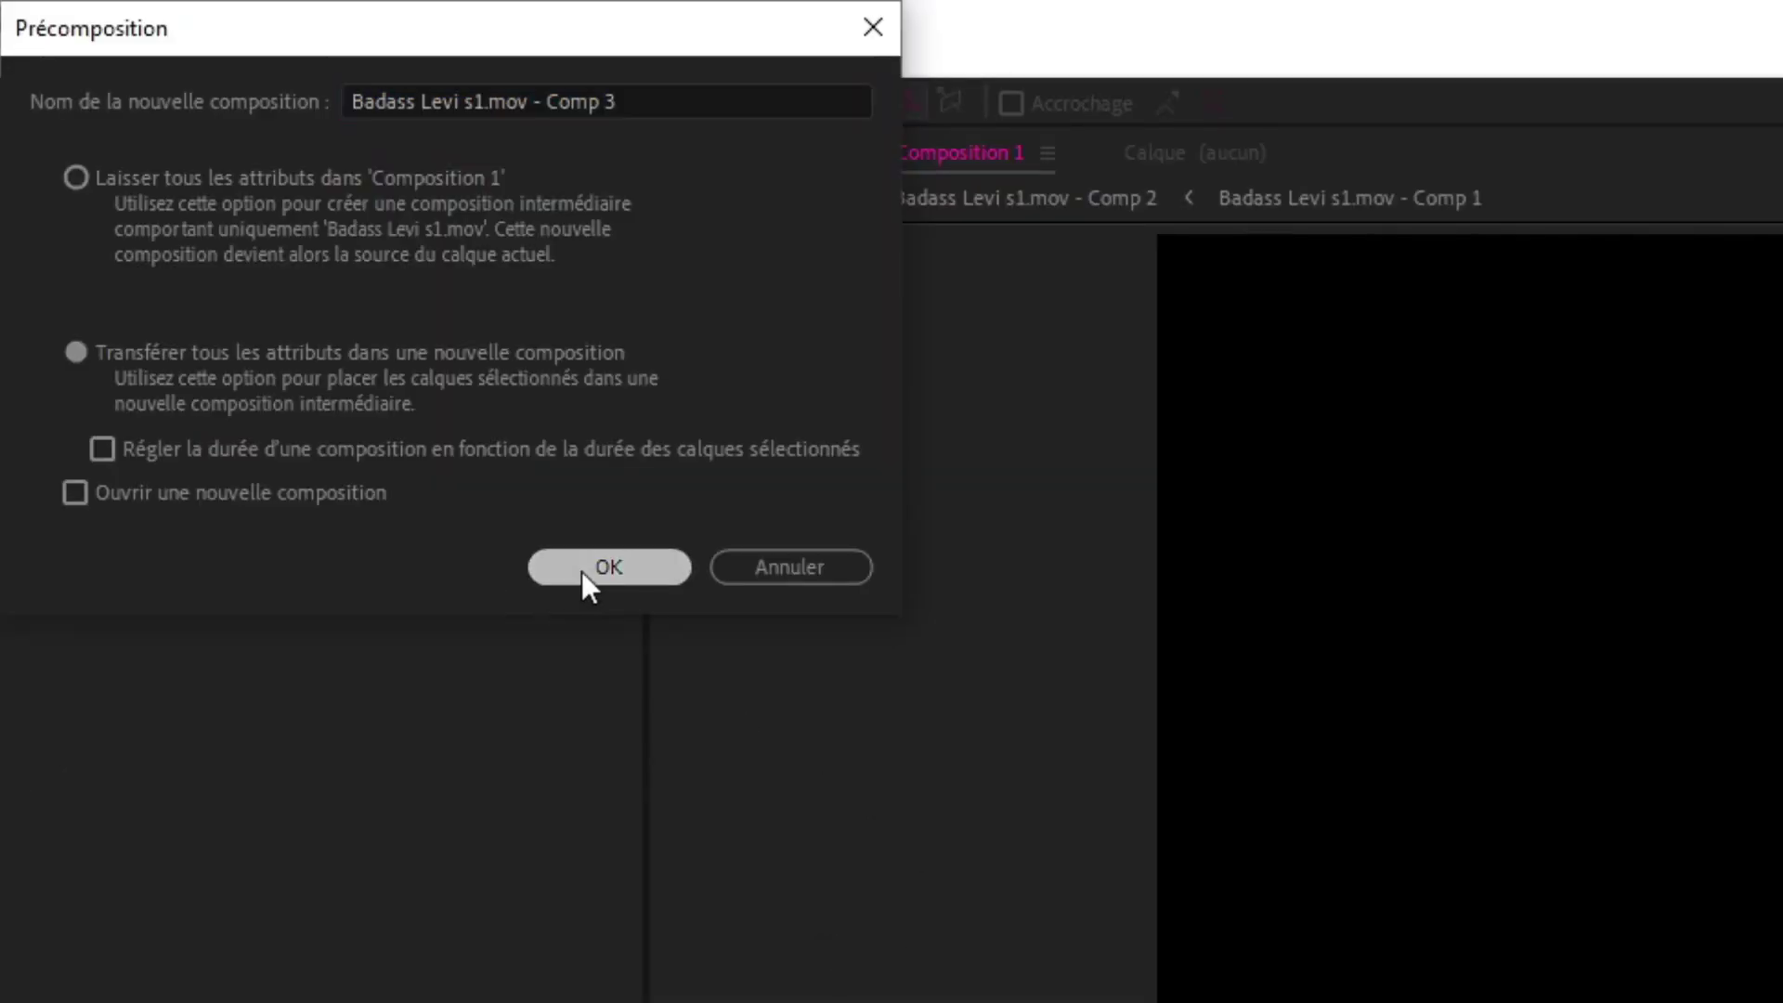
click(584, 568)
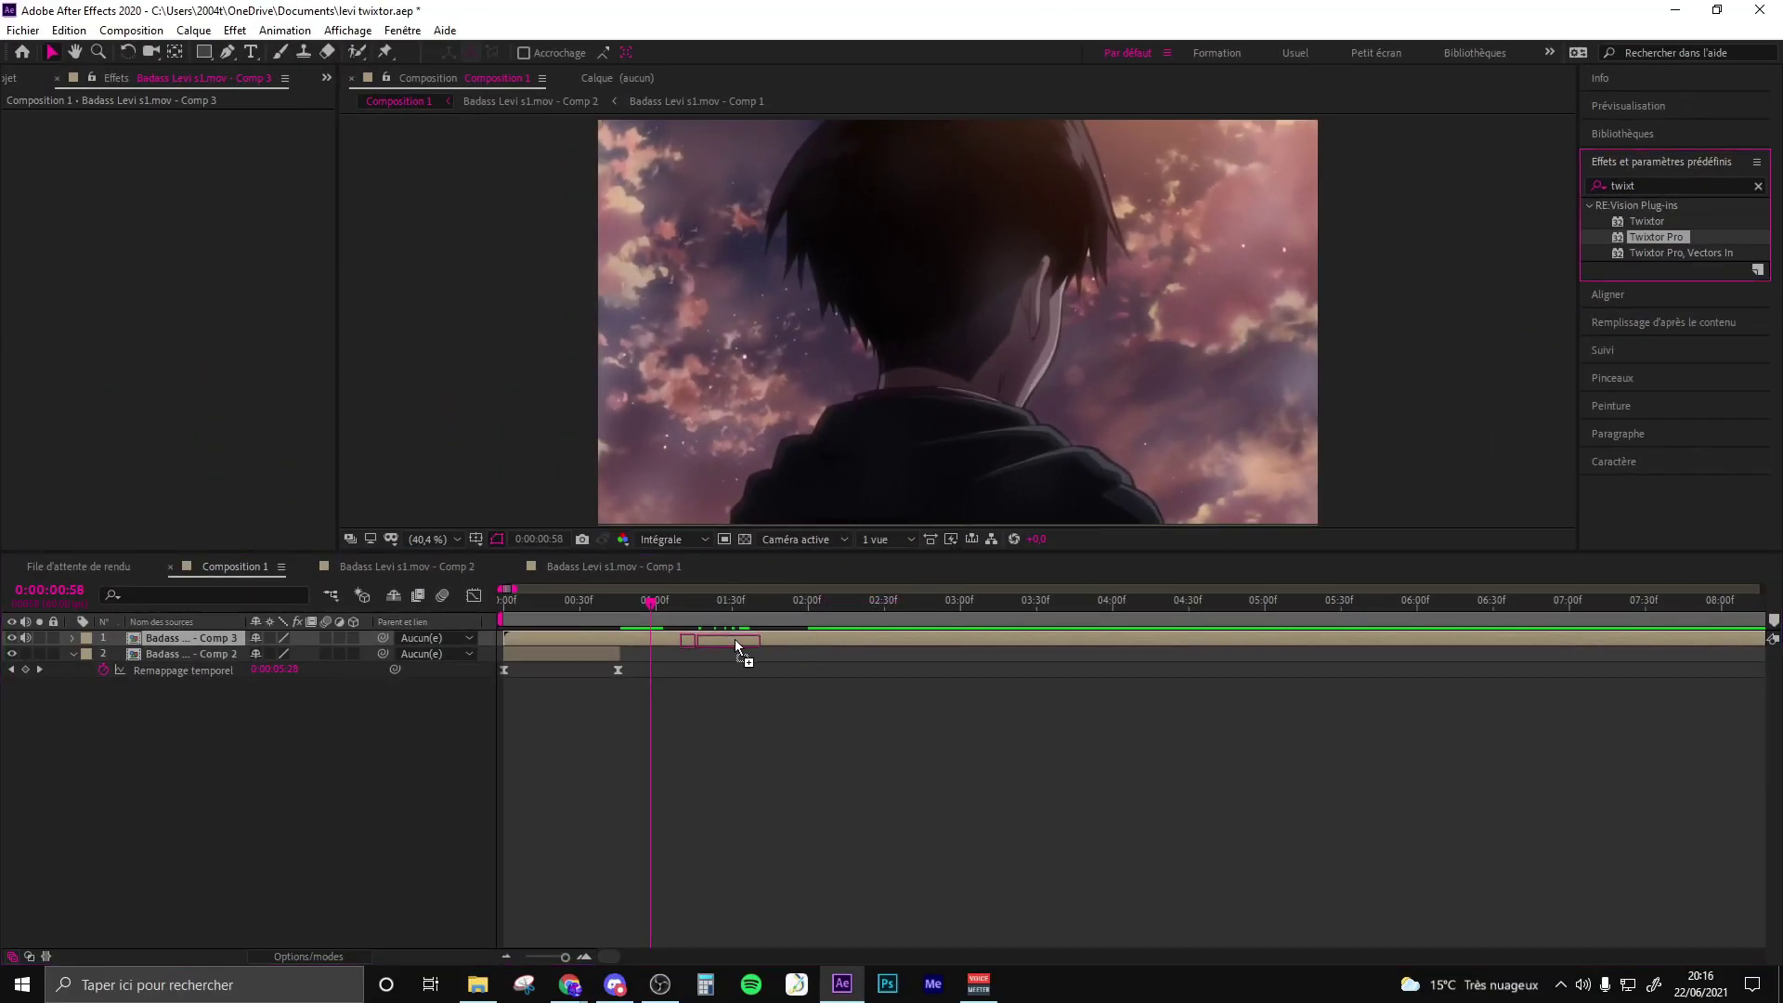
Apply Twixtor Pro with Image Prep set to Contrast/Edge Enhance, and adjust Main_BG Sensitivity.
drag(1503, 316, 734, 639)
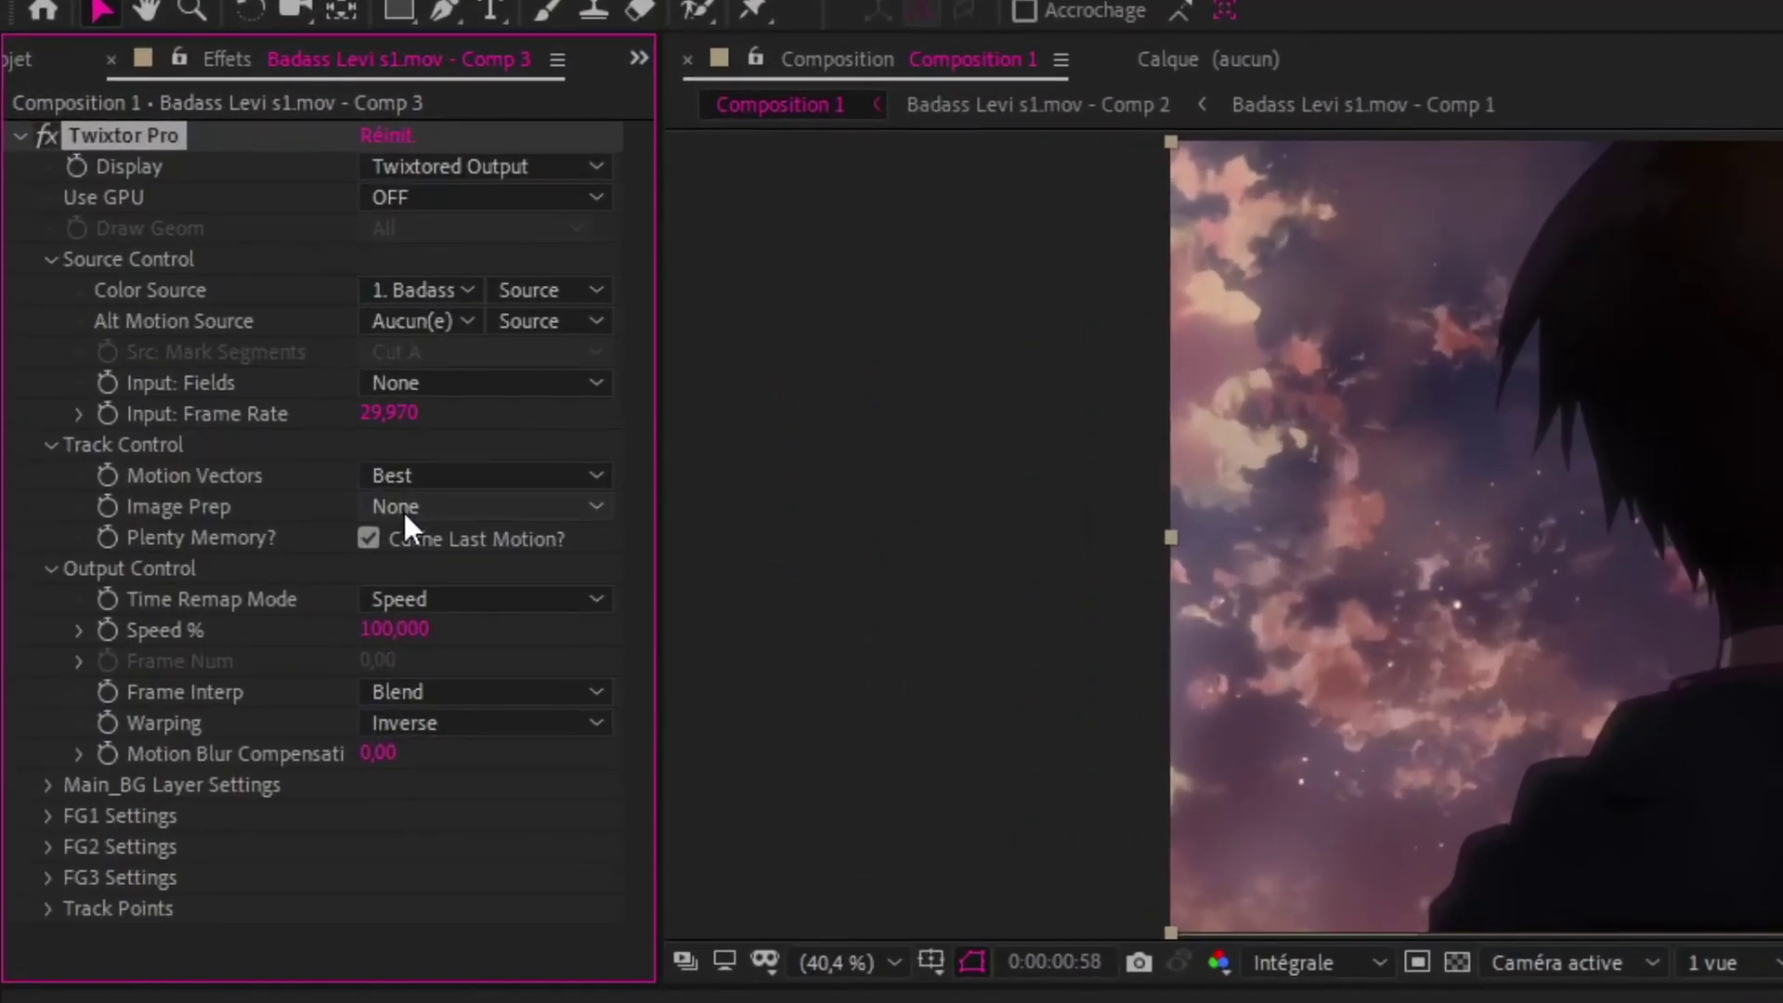
click(206, 309)
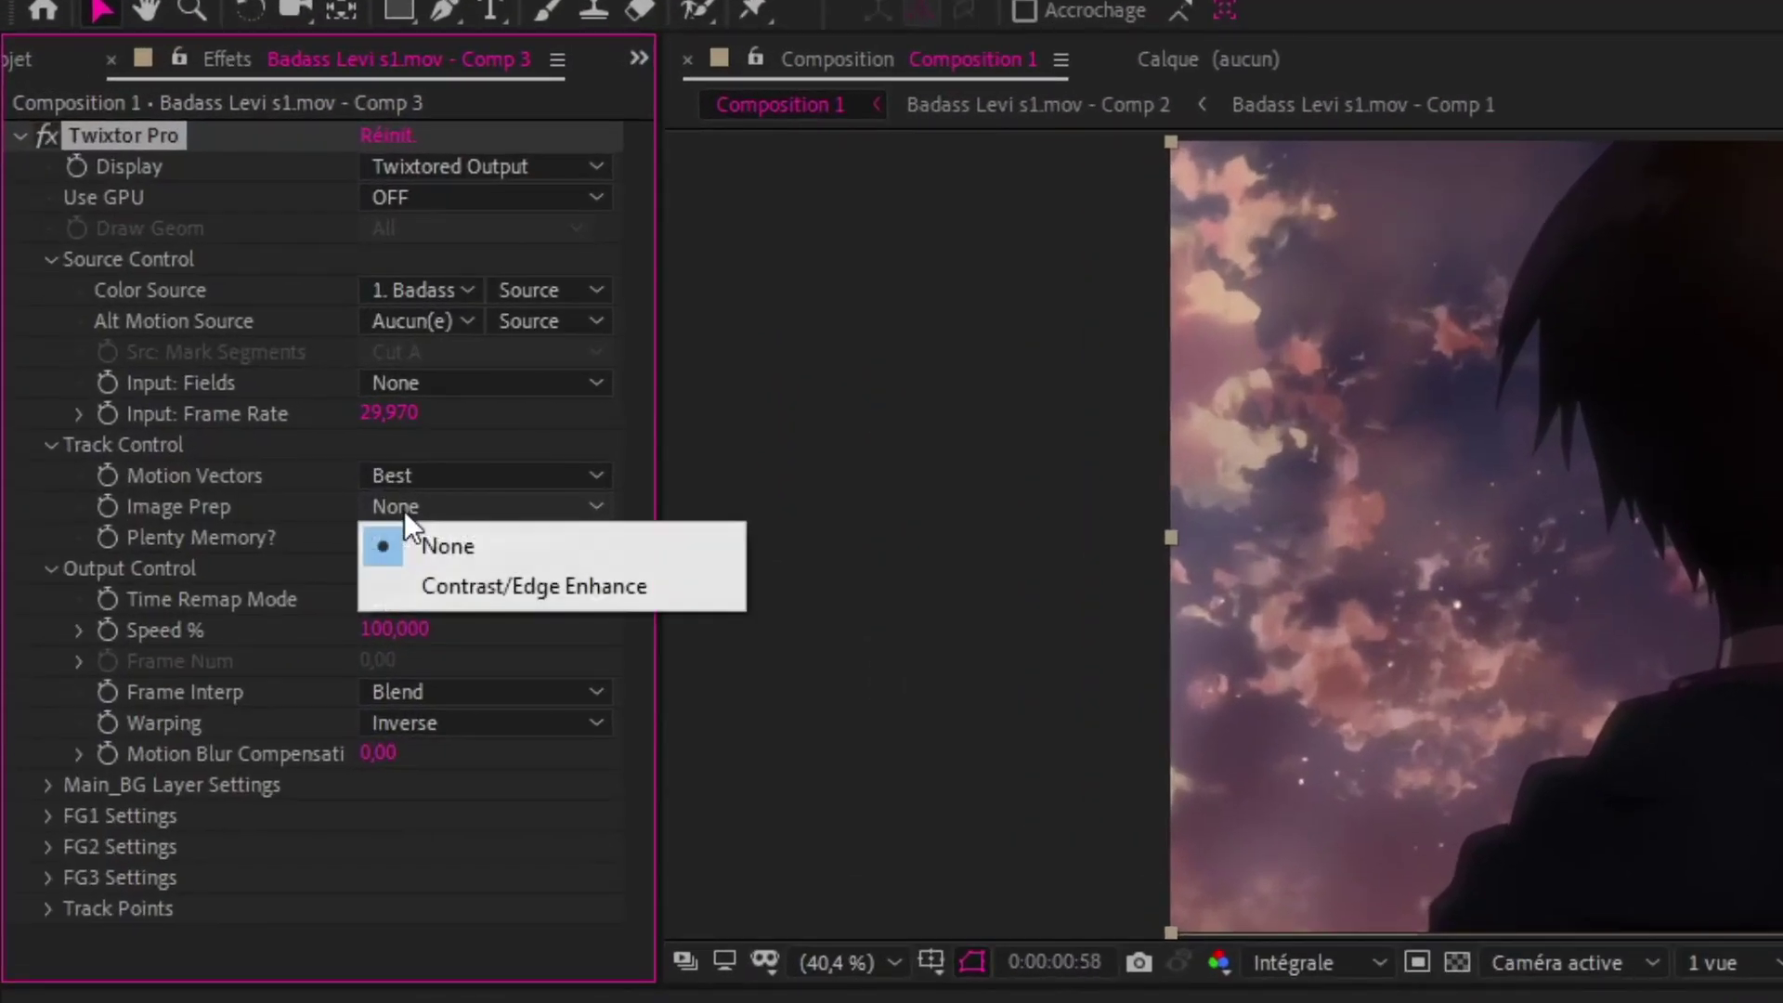
click(466, 587)
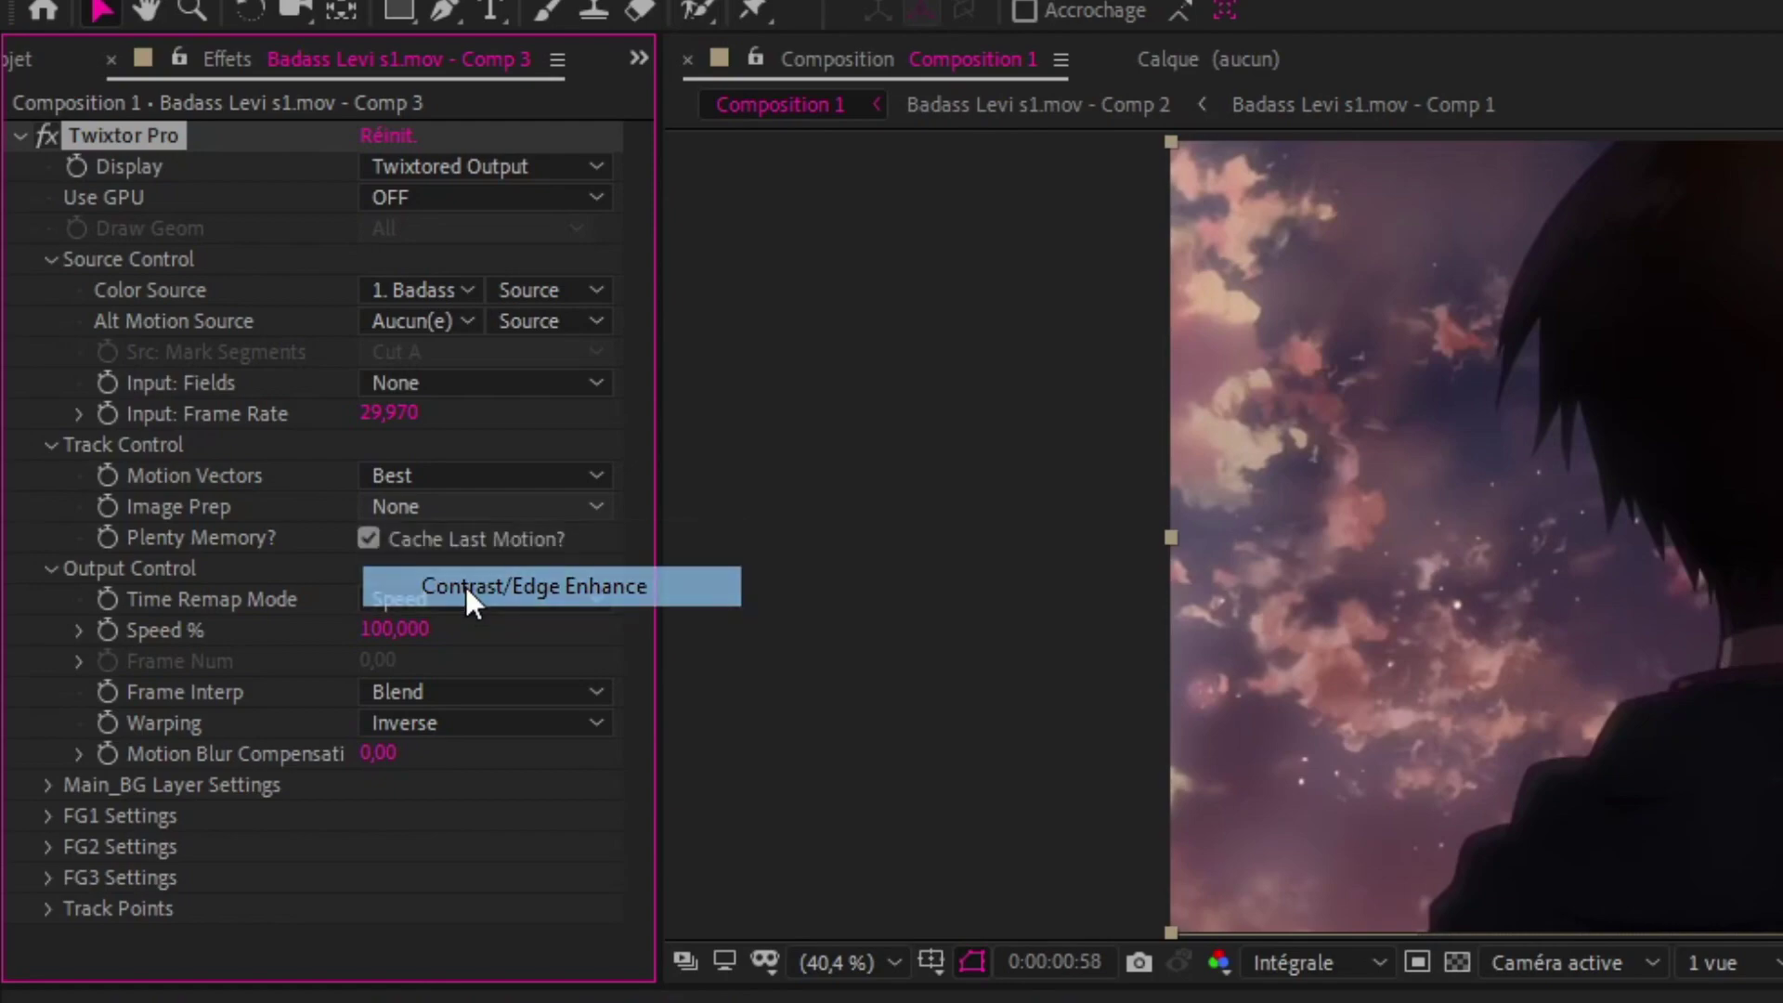
click(44, 787)
click(387, 814)
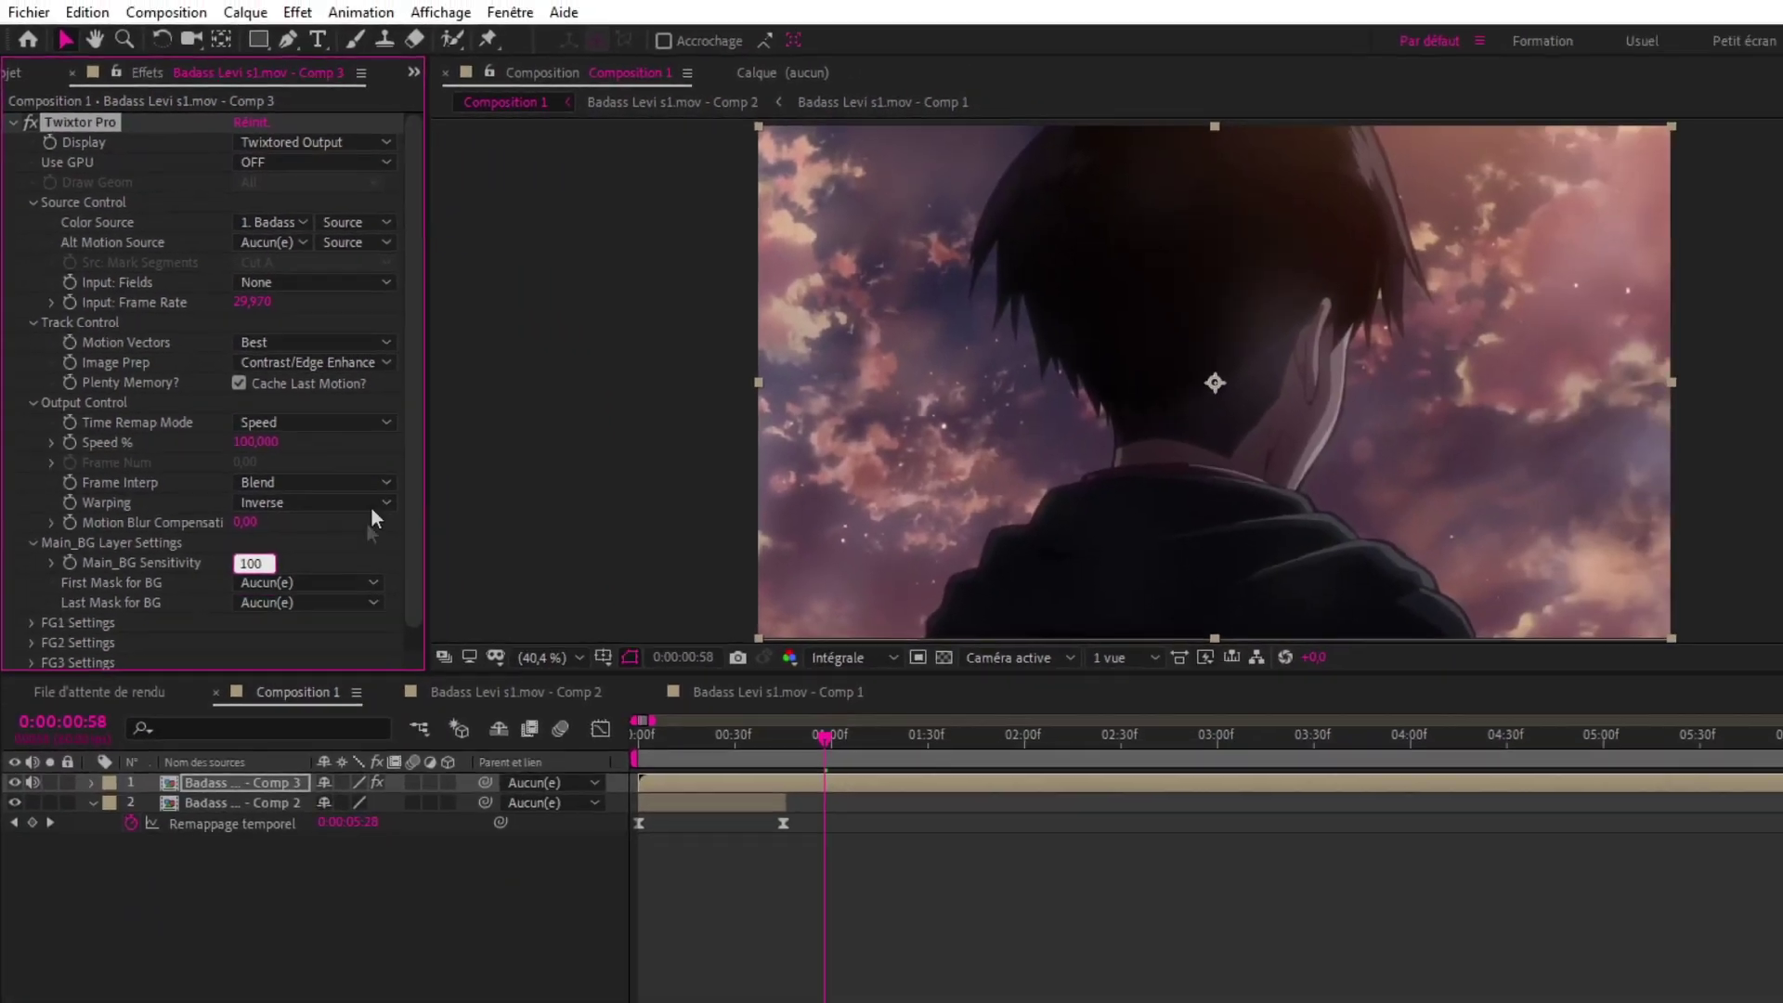
click(35, 670)
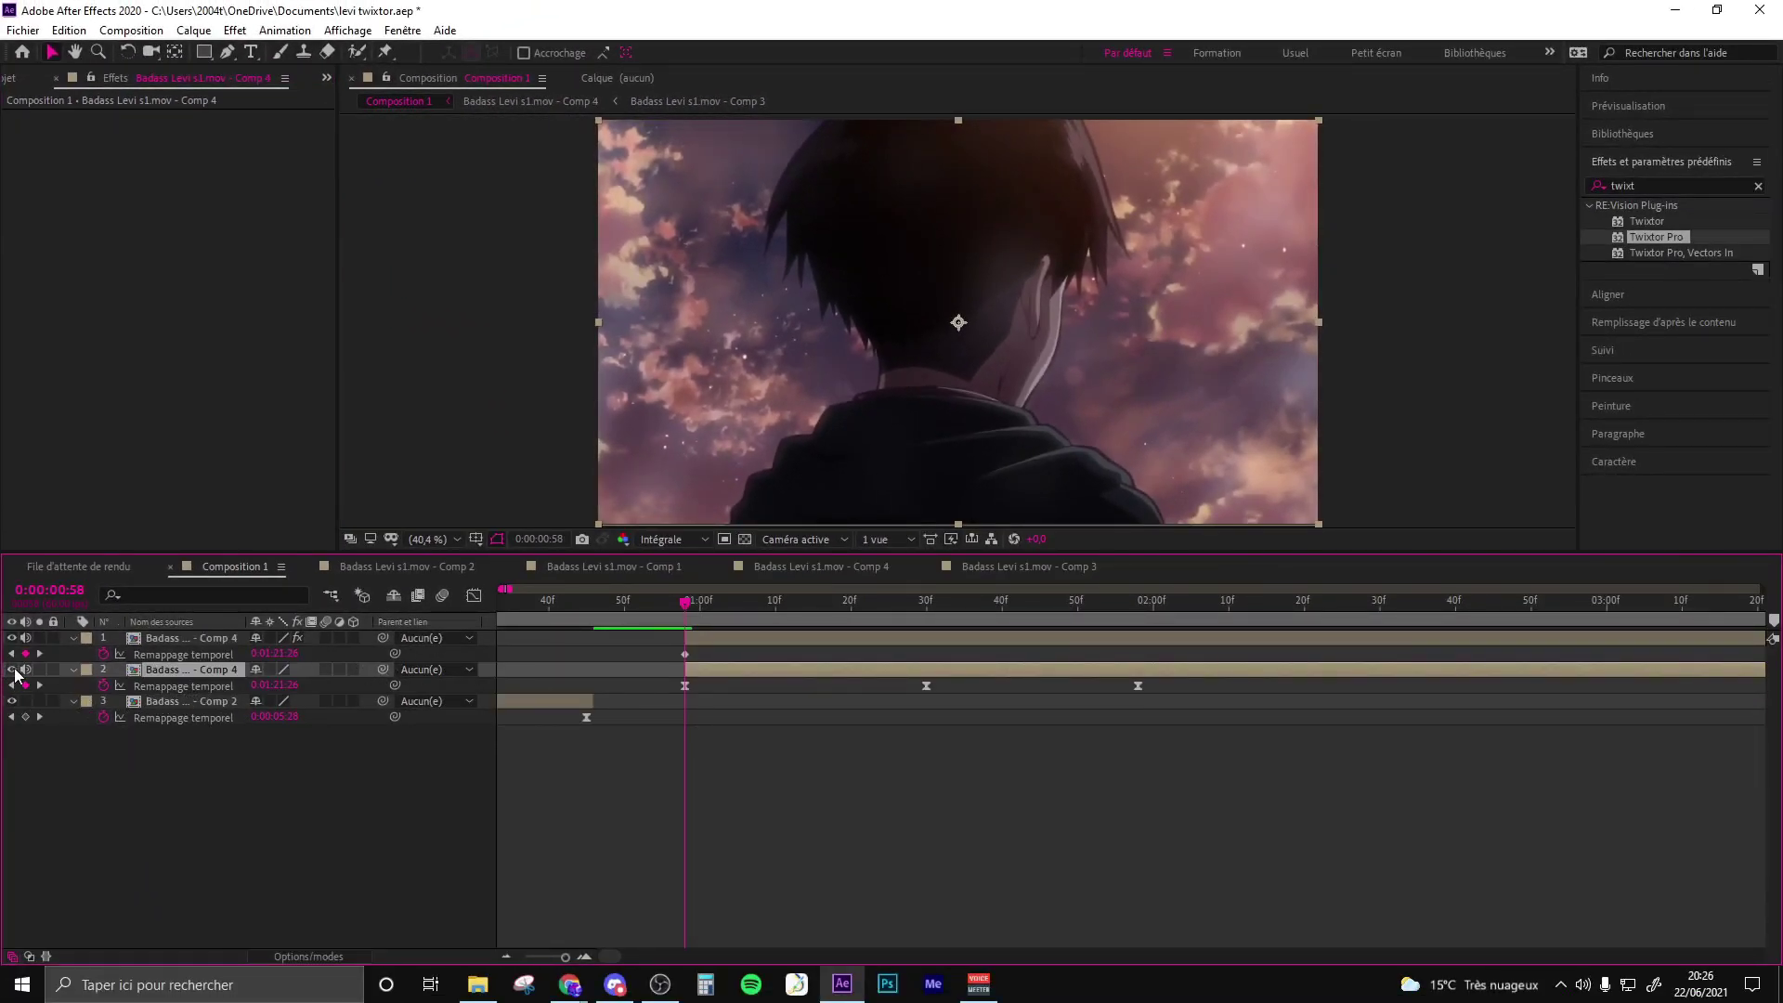
Hide the duplicate Comp 4 layer and keyframe Twixtor Speed % from 100 to 7 one frame later.
click(12, 670)
click(55, 370)
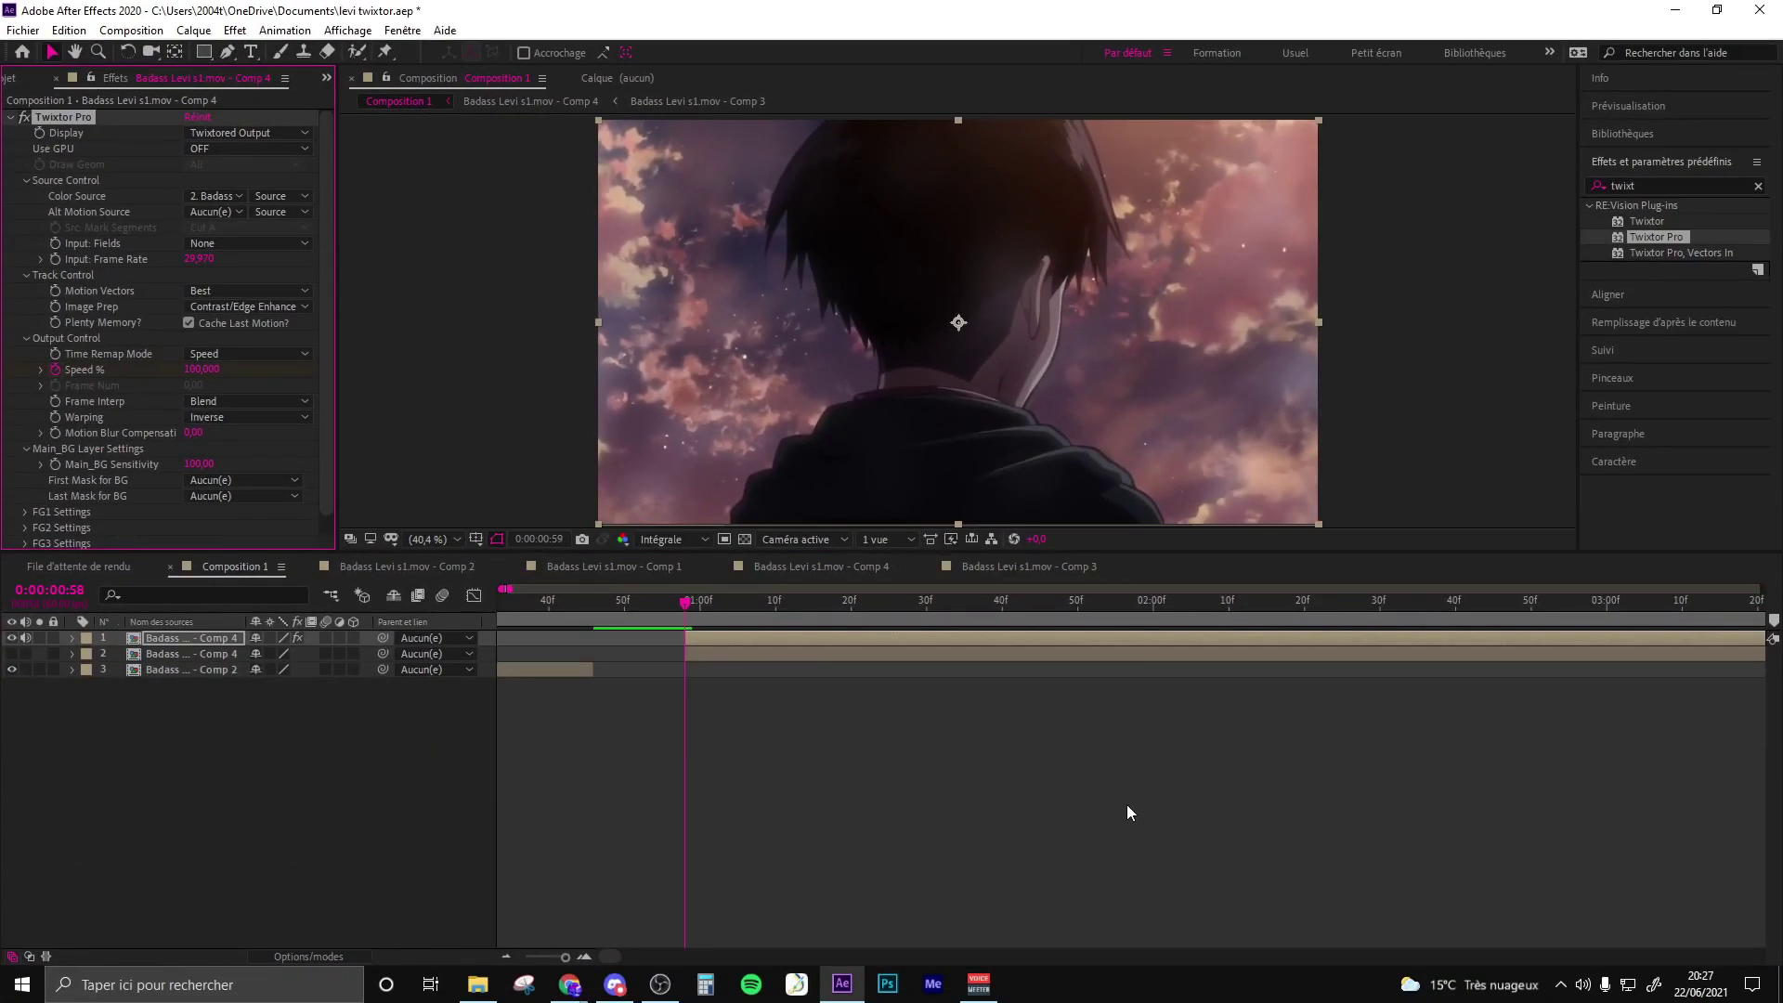
key(Page_Down)
key(u)
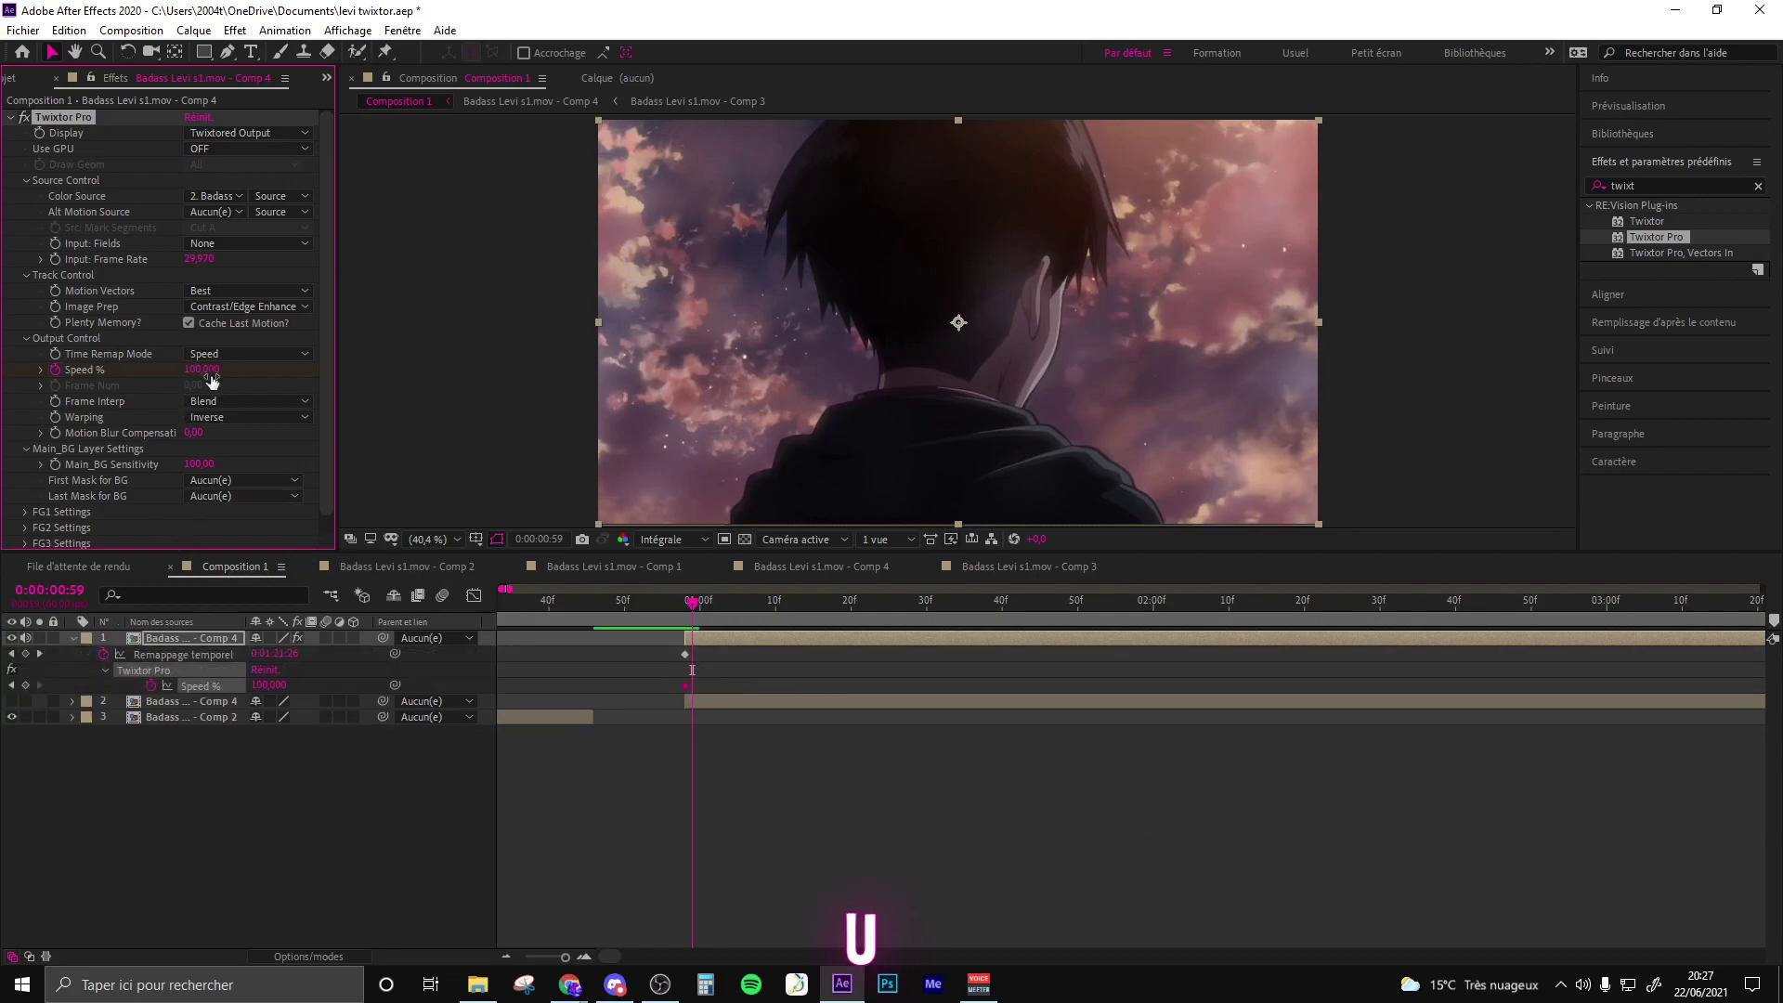
click(202, 370)
text(30)
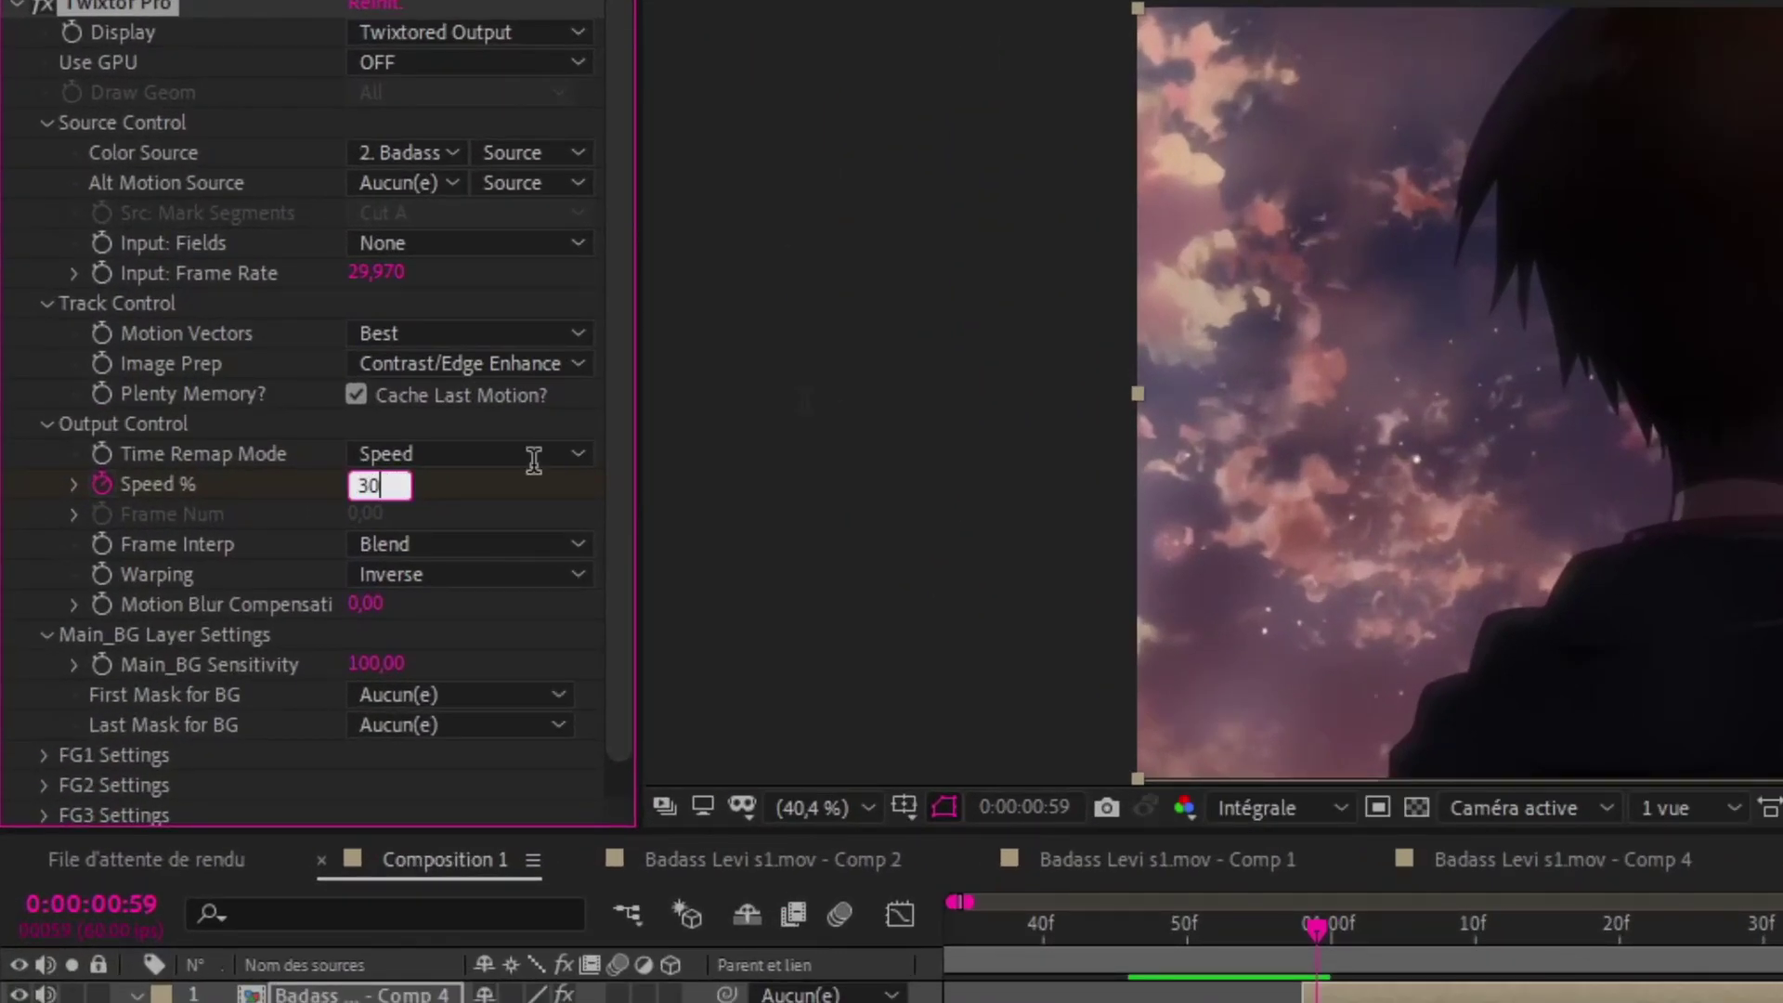
key(Return)
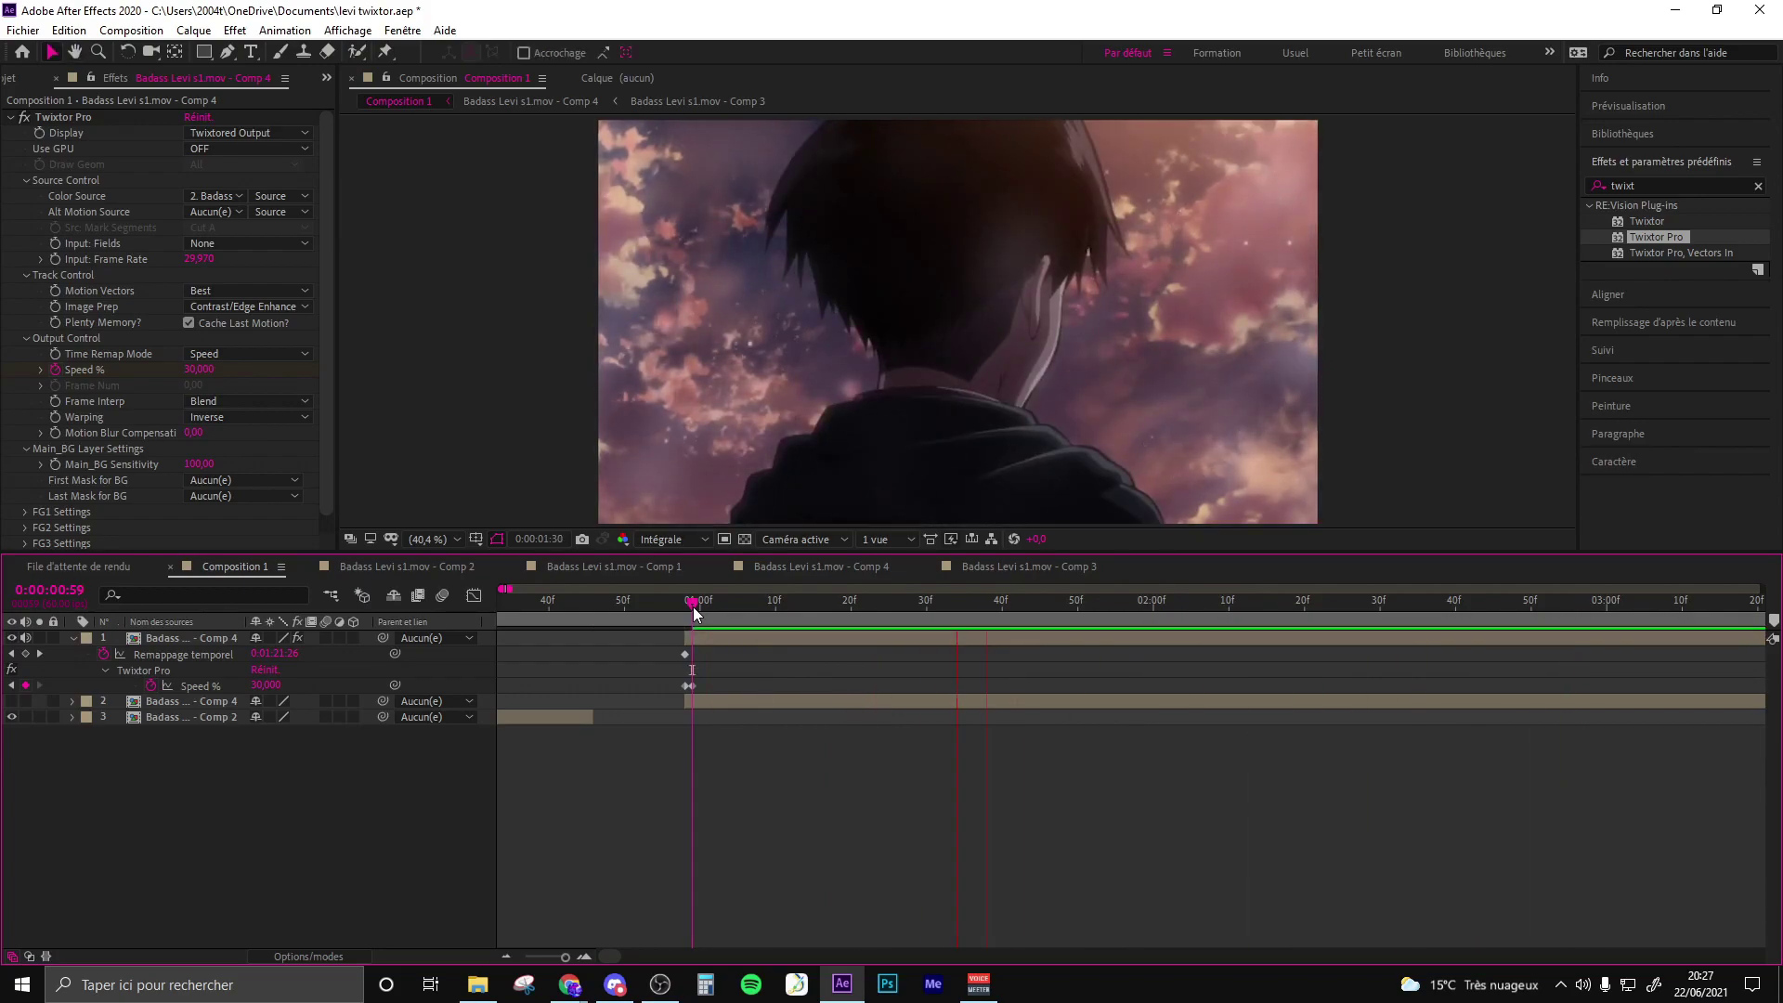
click(200, 370)
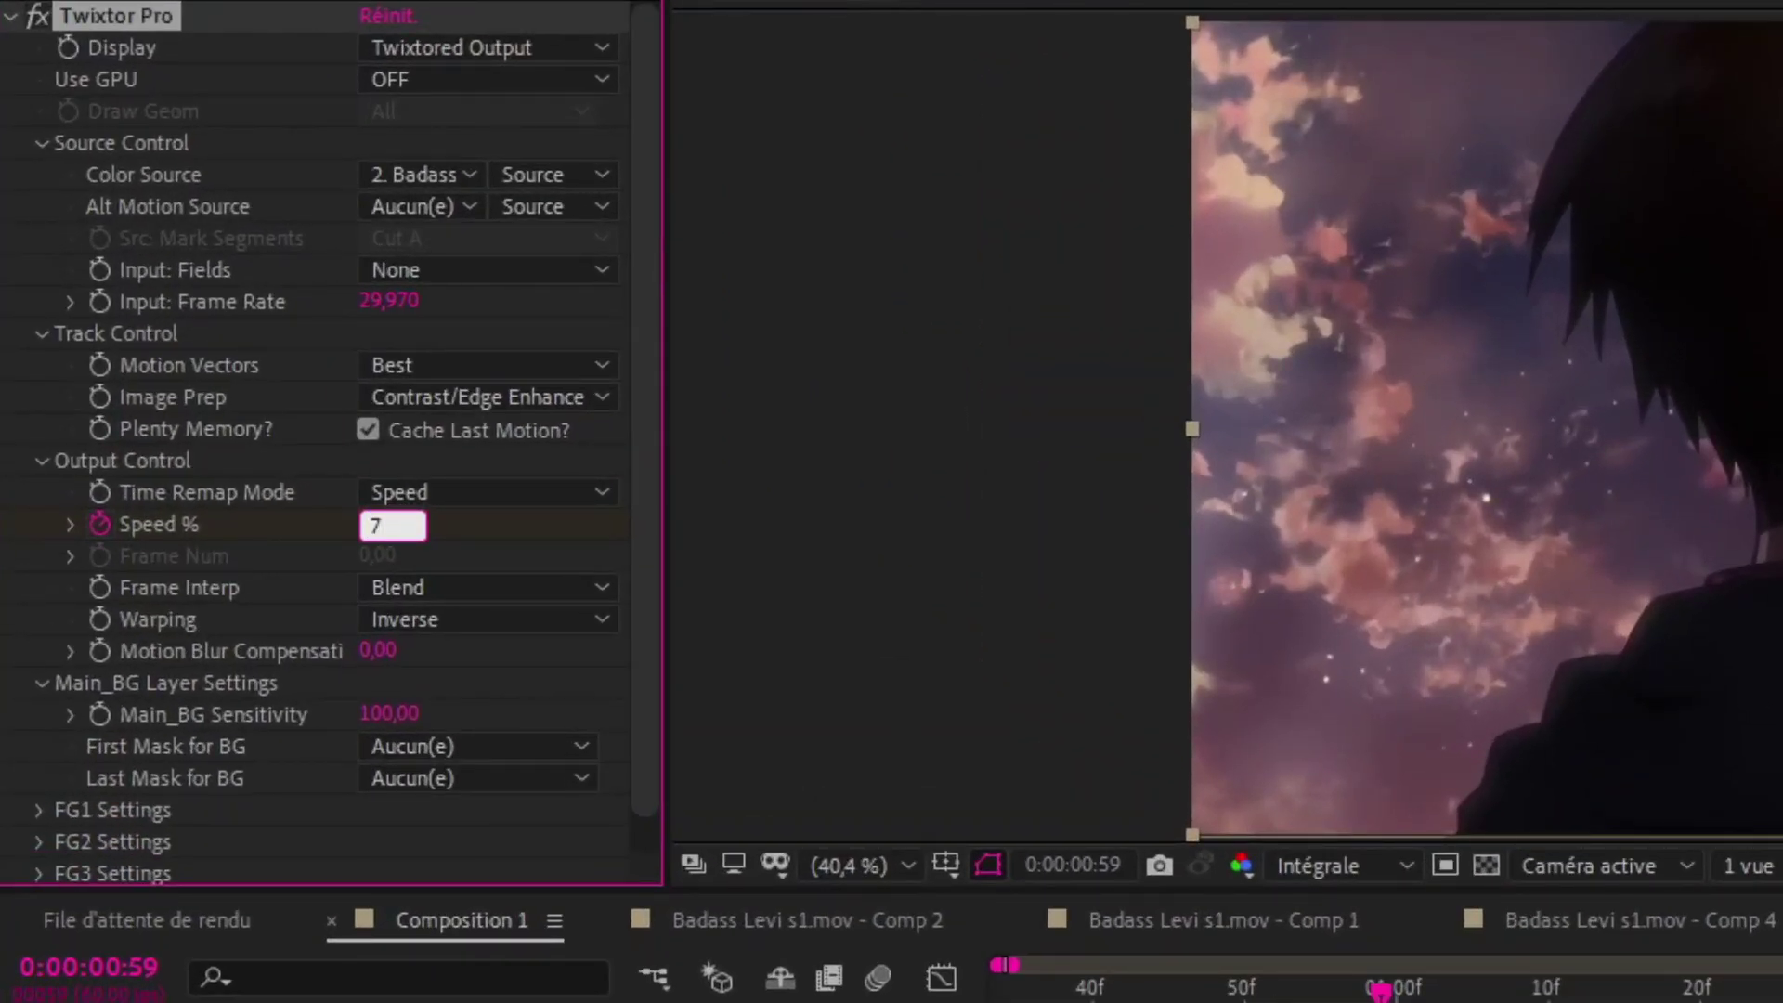
text(7)
text(7,000)
key(Return)
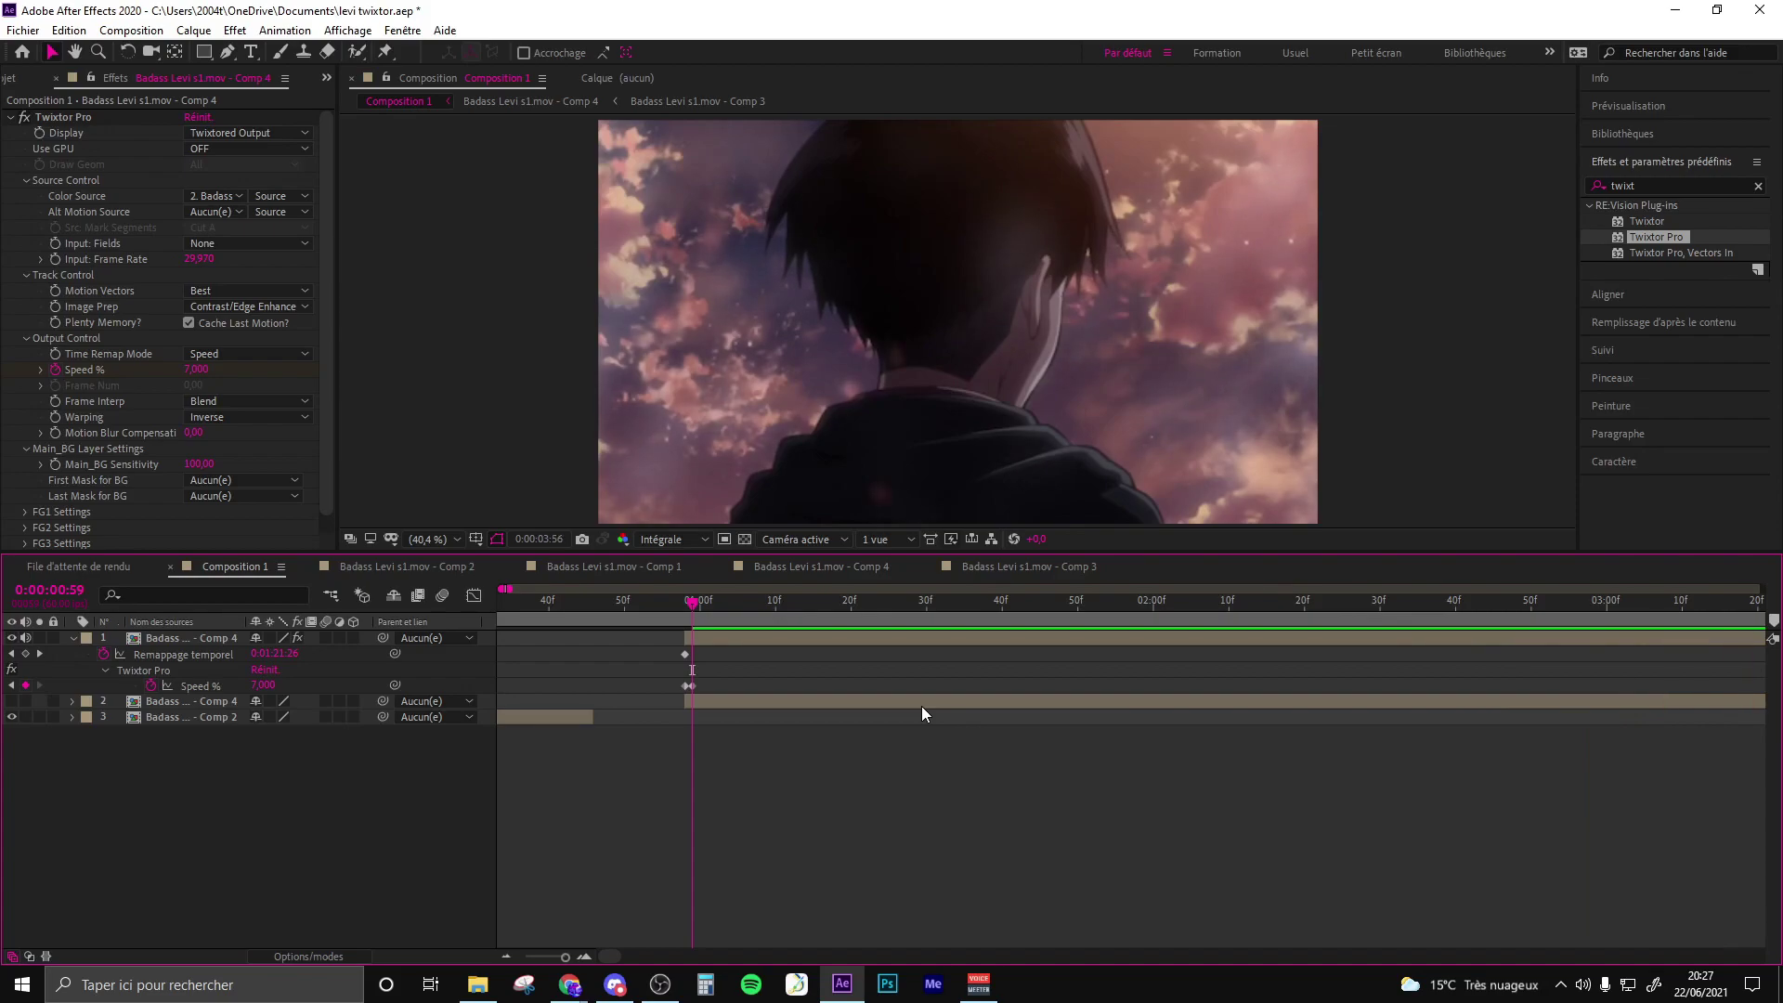
key(space)
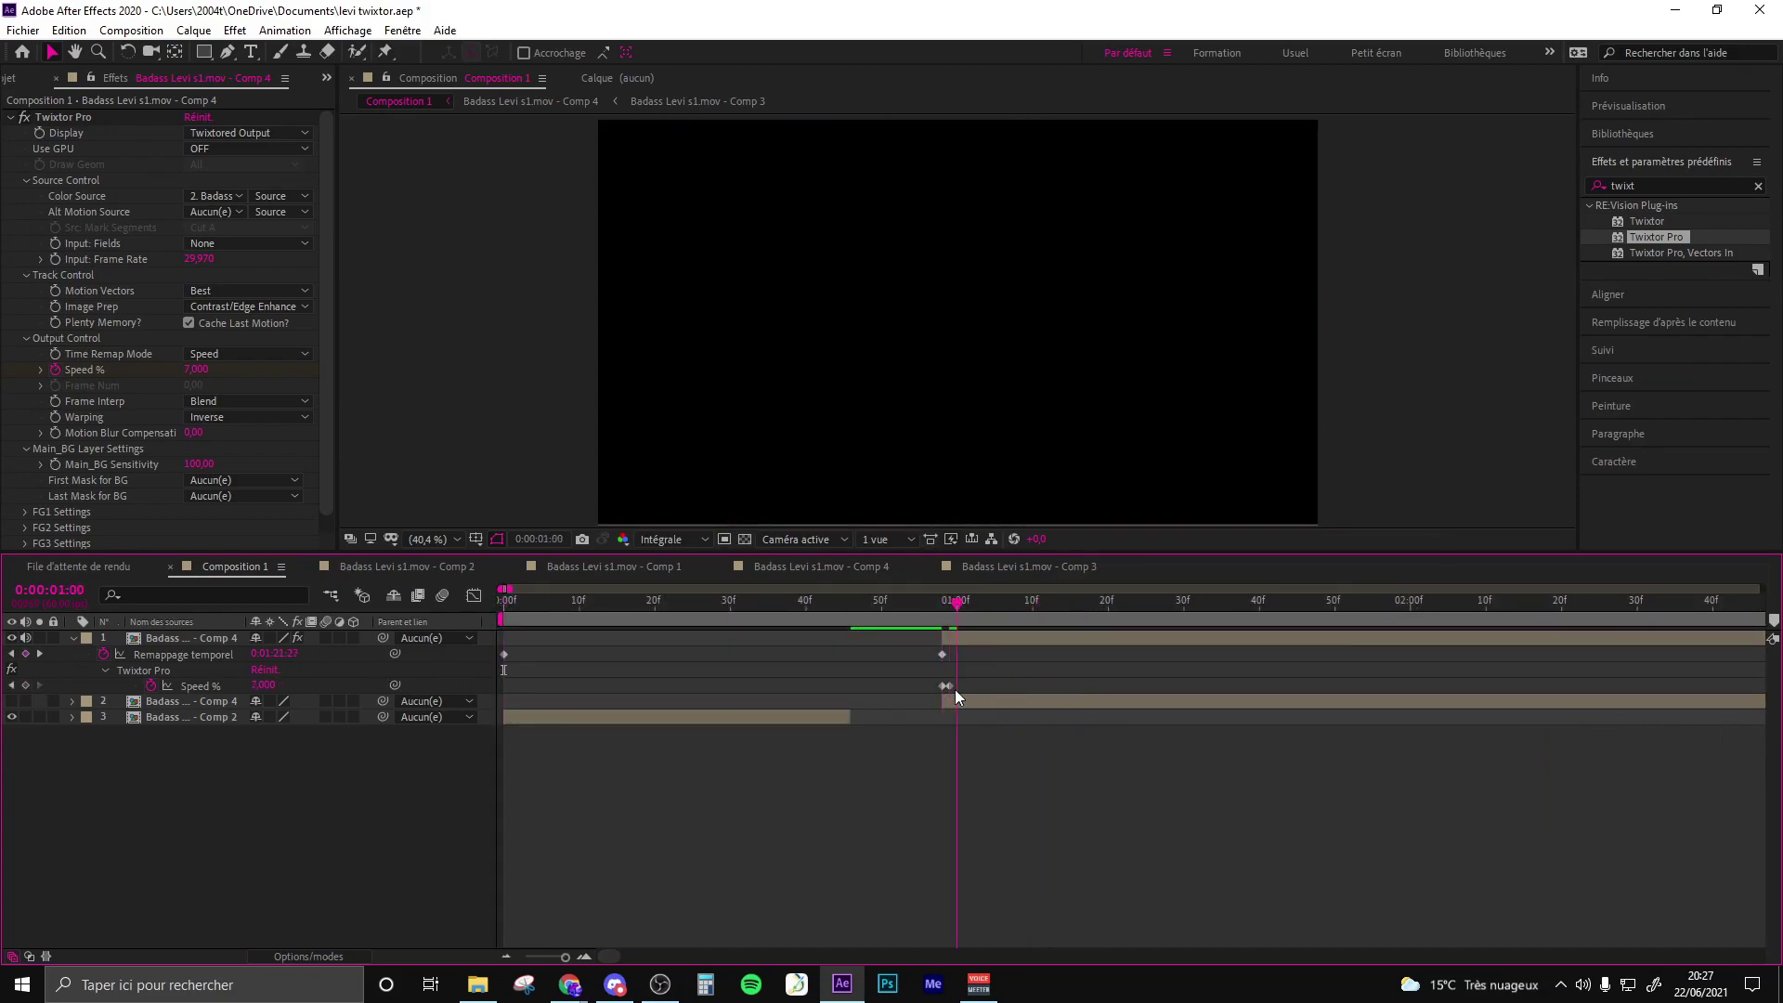
Change the slowdown Speed % keyframe from 7 to 45.
key(Page_Up)
text(45)
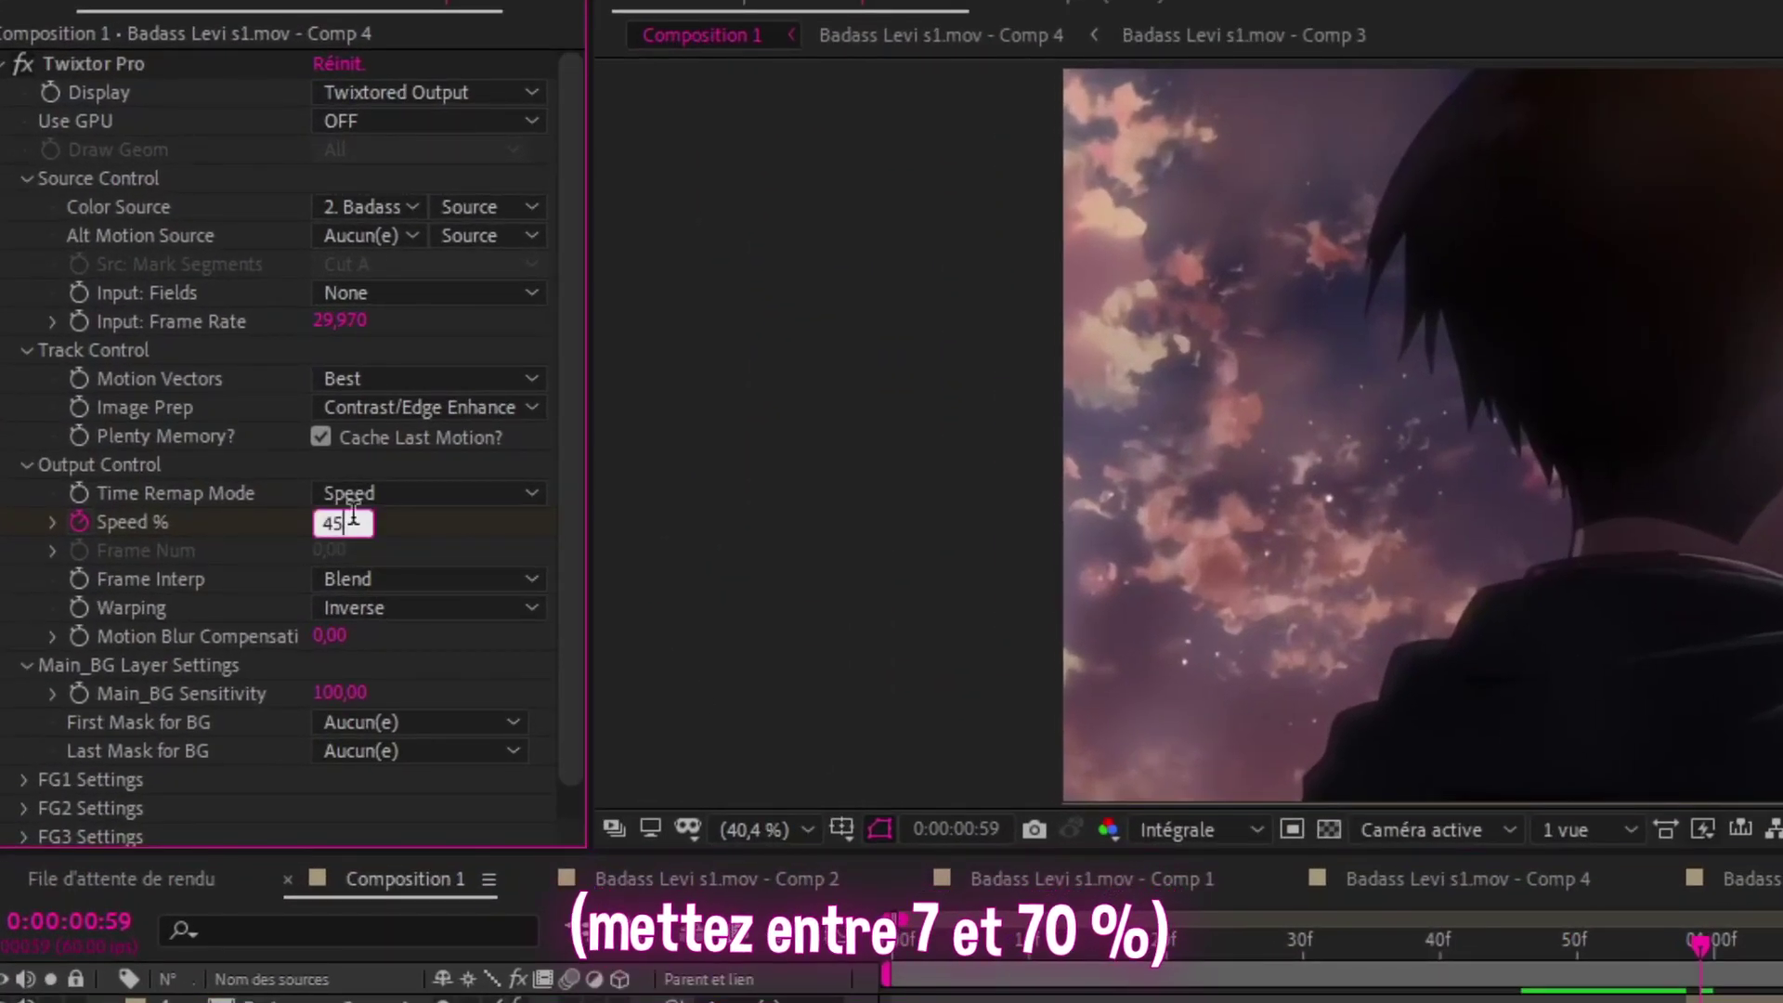
key(Return)
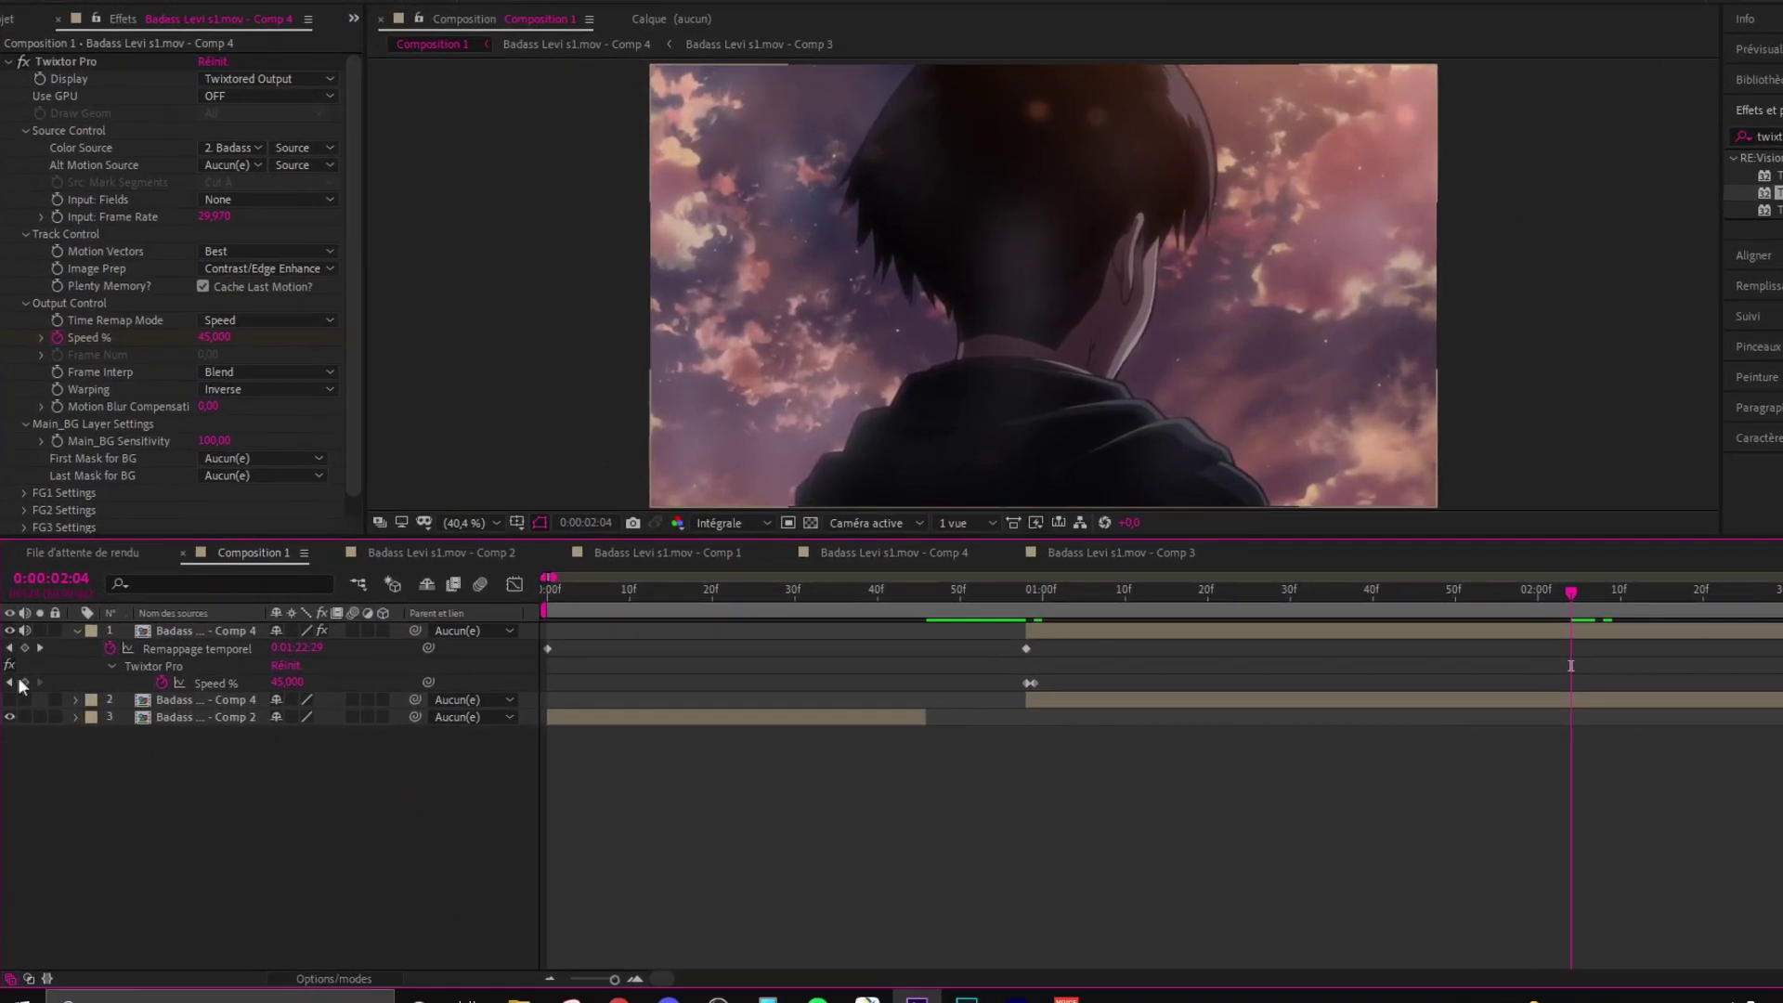
Add Speed % keyframes of 100 and then 120 at 0:00:02:00.
click(23, 685)
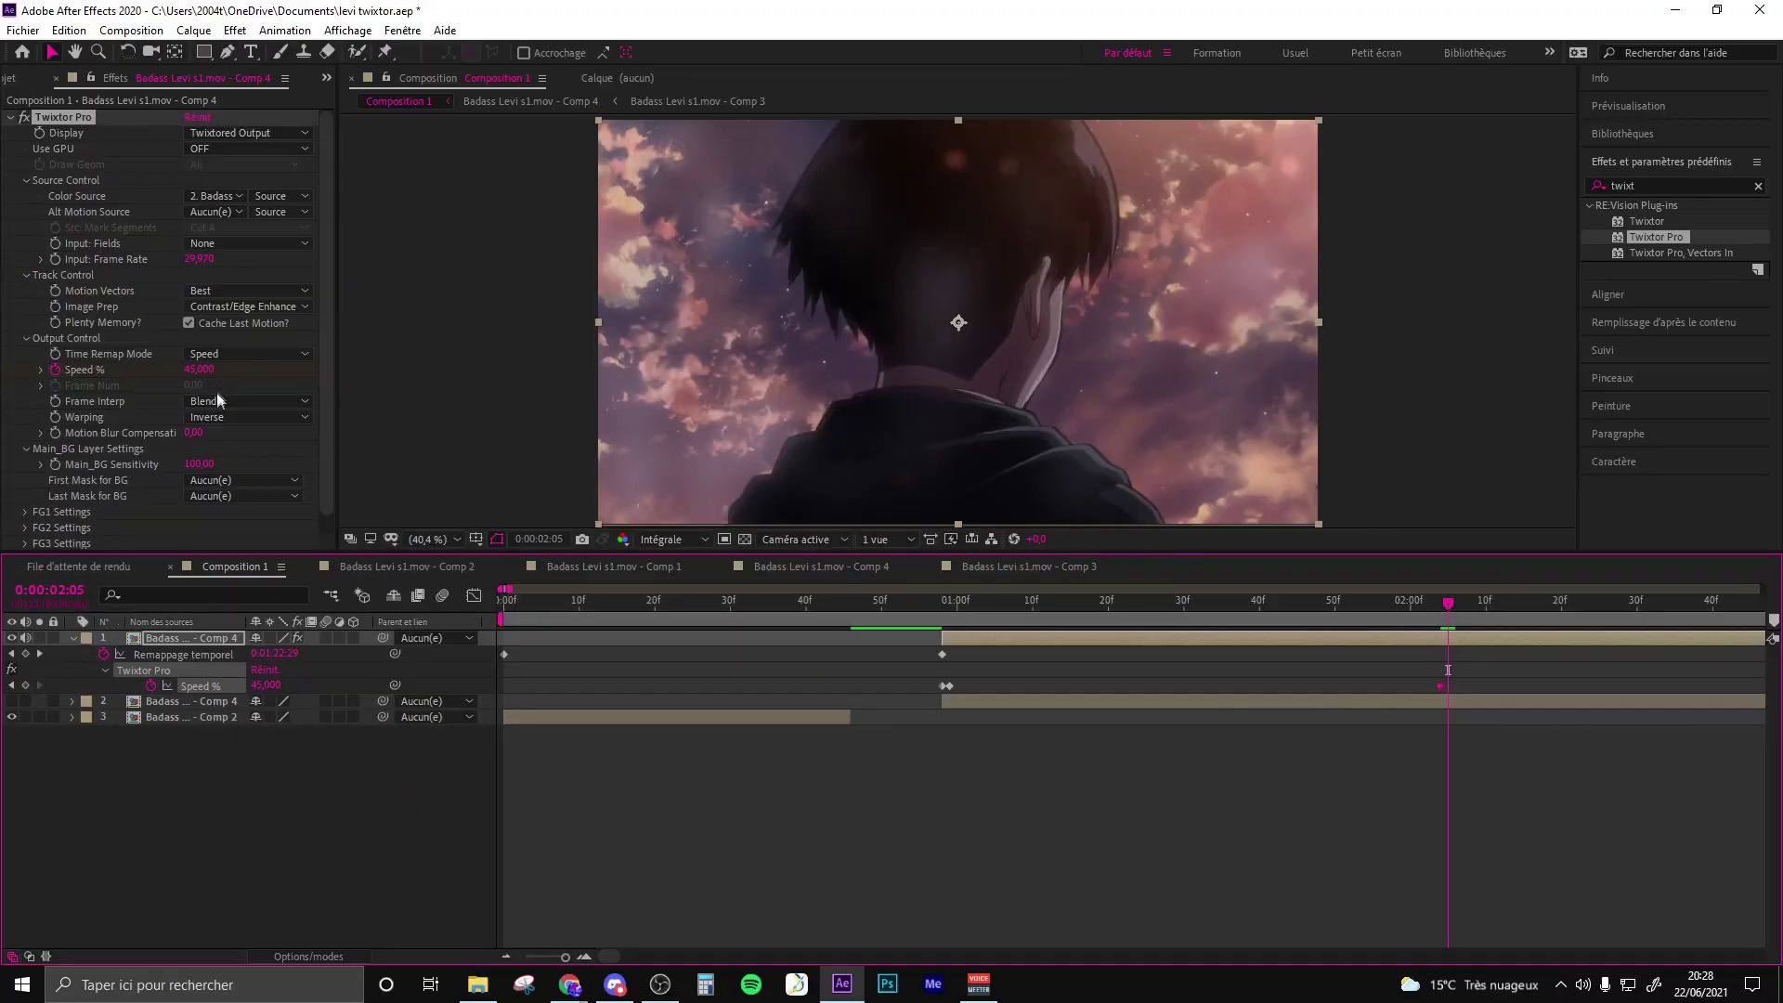
click(202, 369)
text(100)
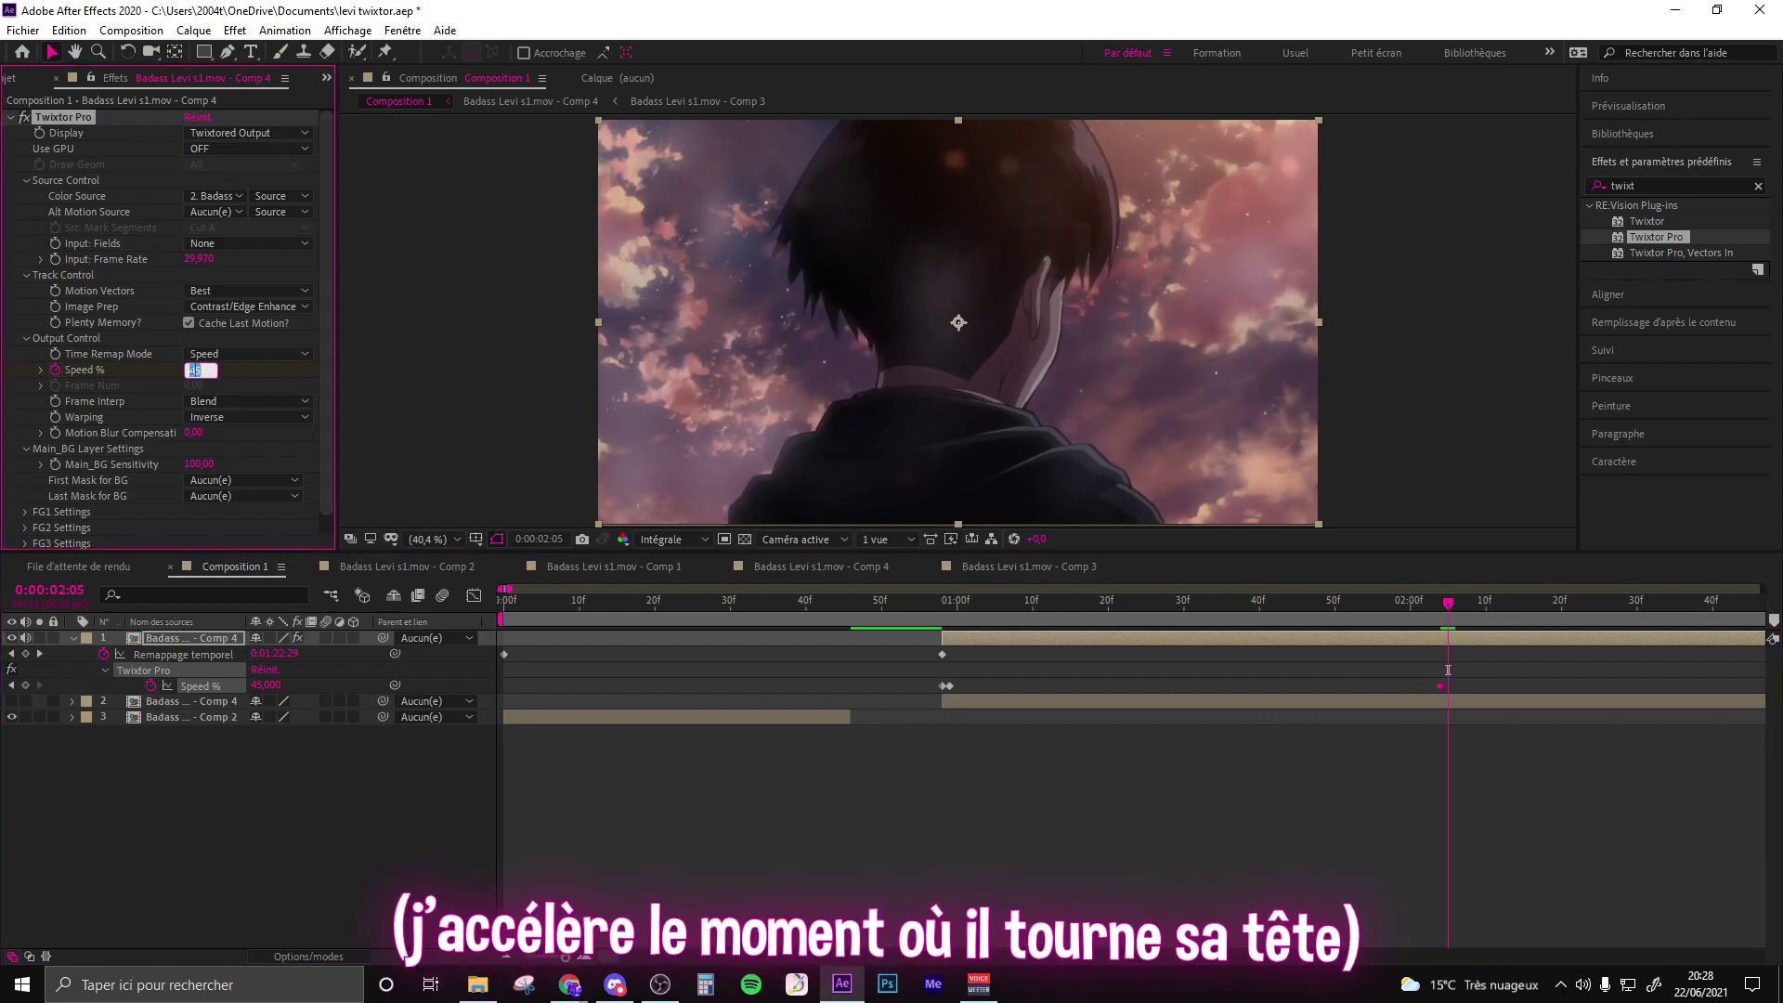
click(964, 608)
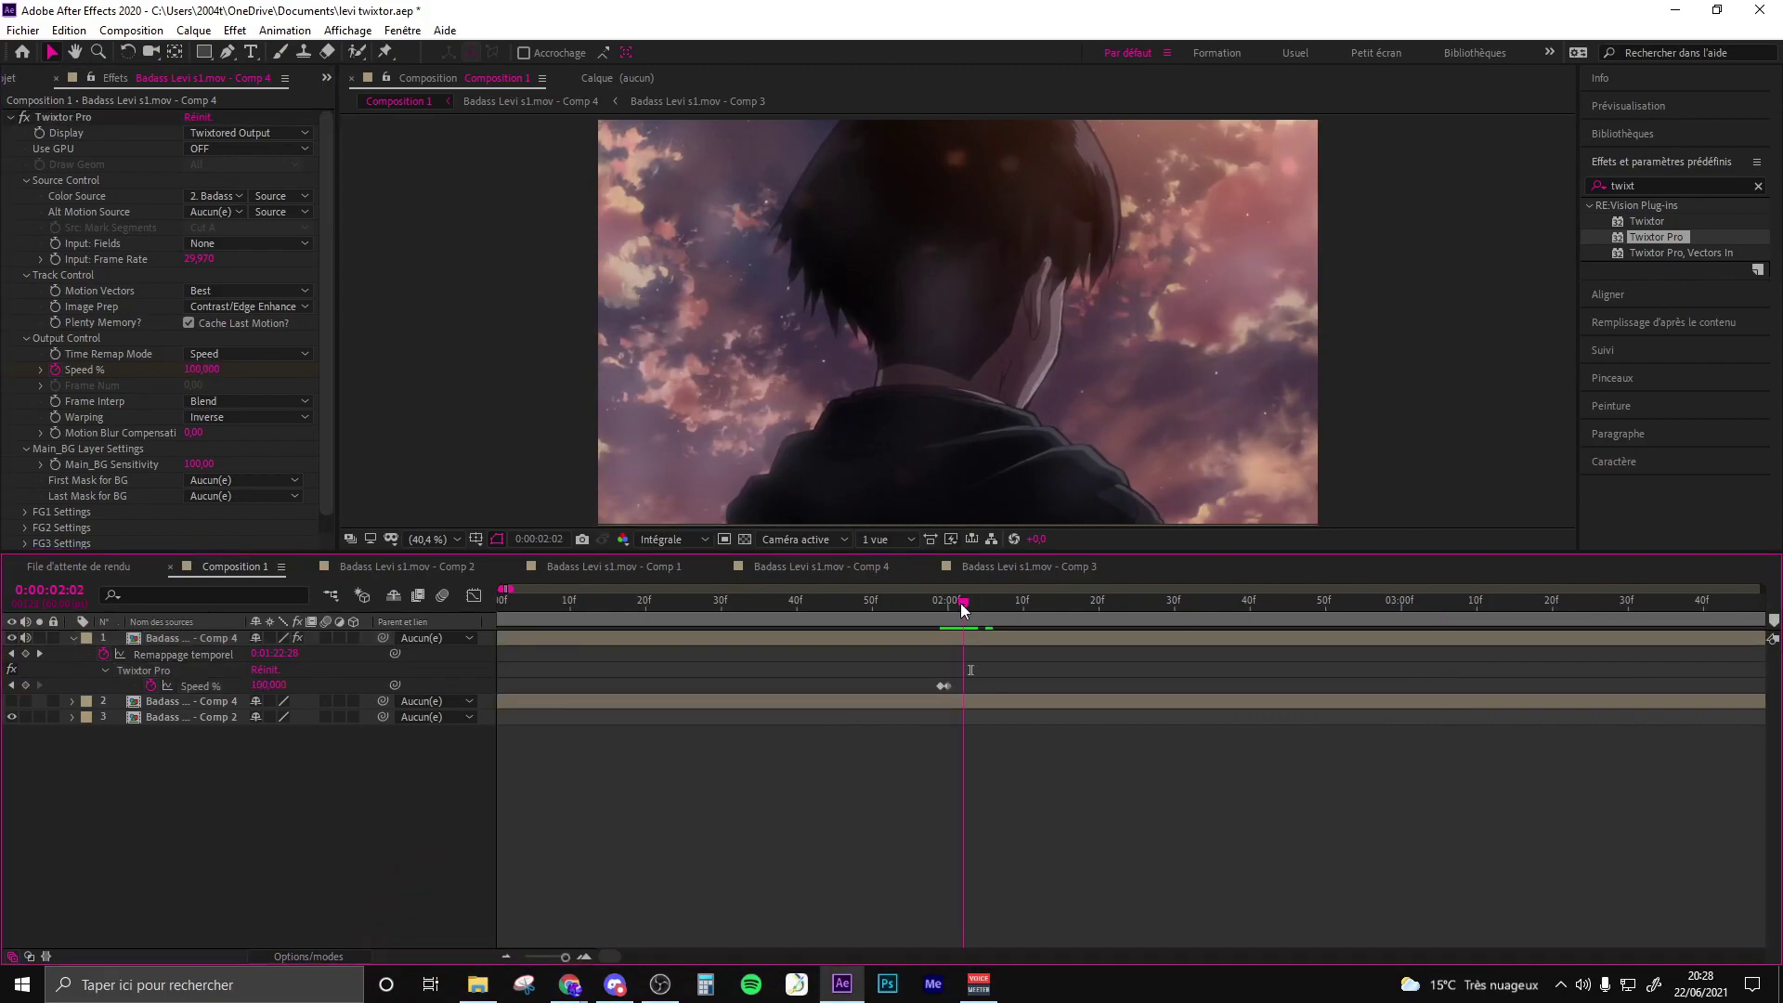
drag(964, 608, 947, 609)
click(202, 369)
text(12)
key(Return)
Add Speed % keyframes of 45 and 7 around 02:04, then preview the speed ramp.
key(space)
click(26, 686)
drag(985, 686, 978, 685)
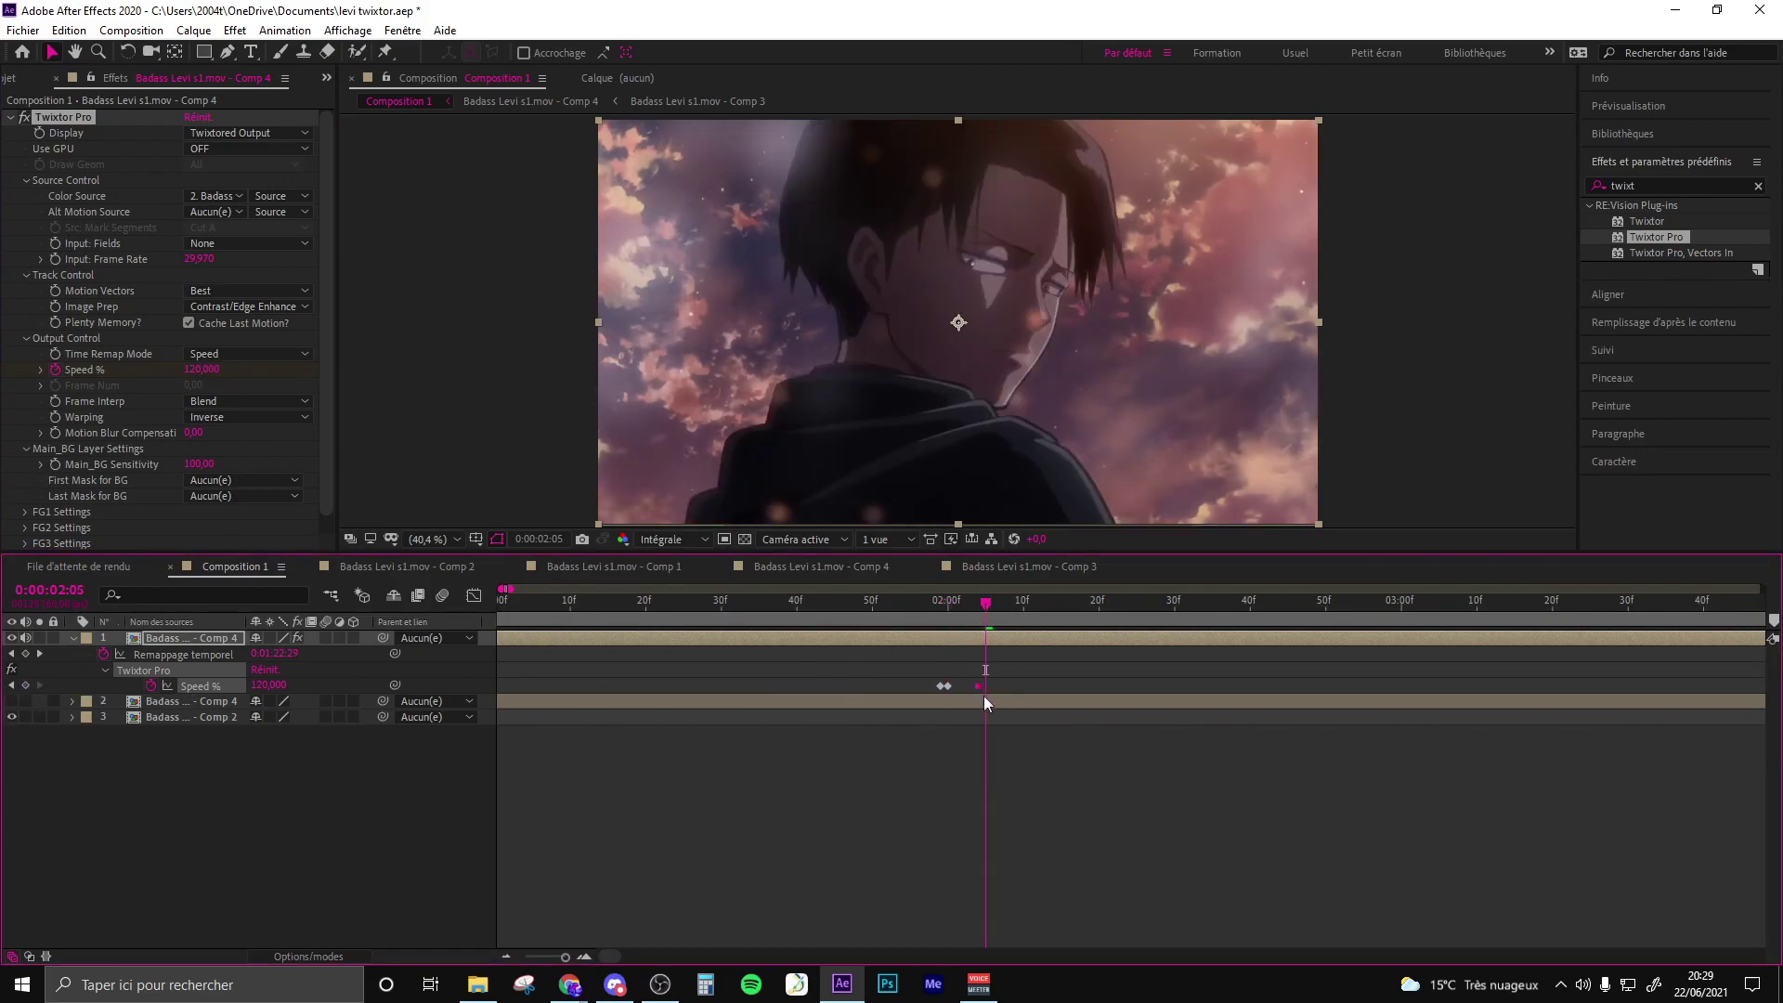
click(269, 685)
text(45)
key(Return)
click(201, 370)
text(7)
key(Return)
key(space)
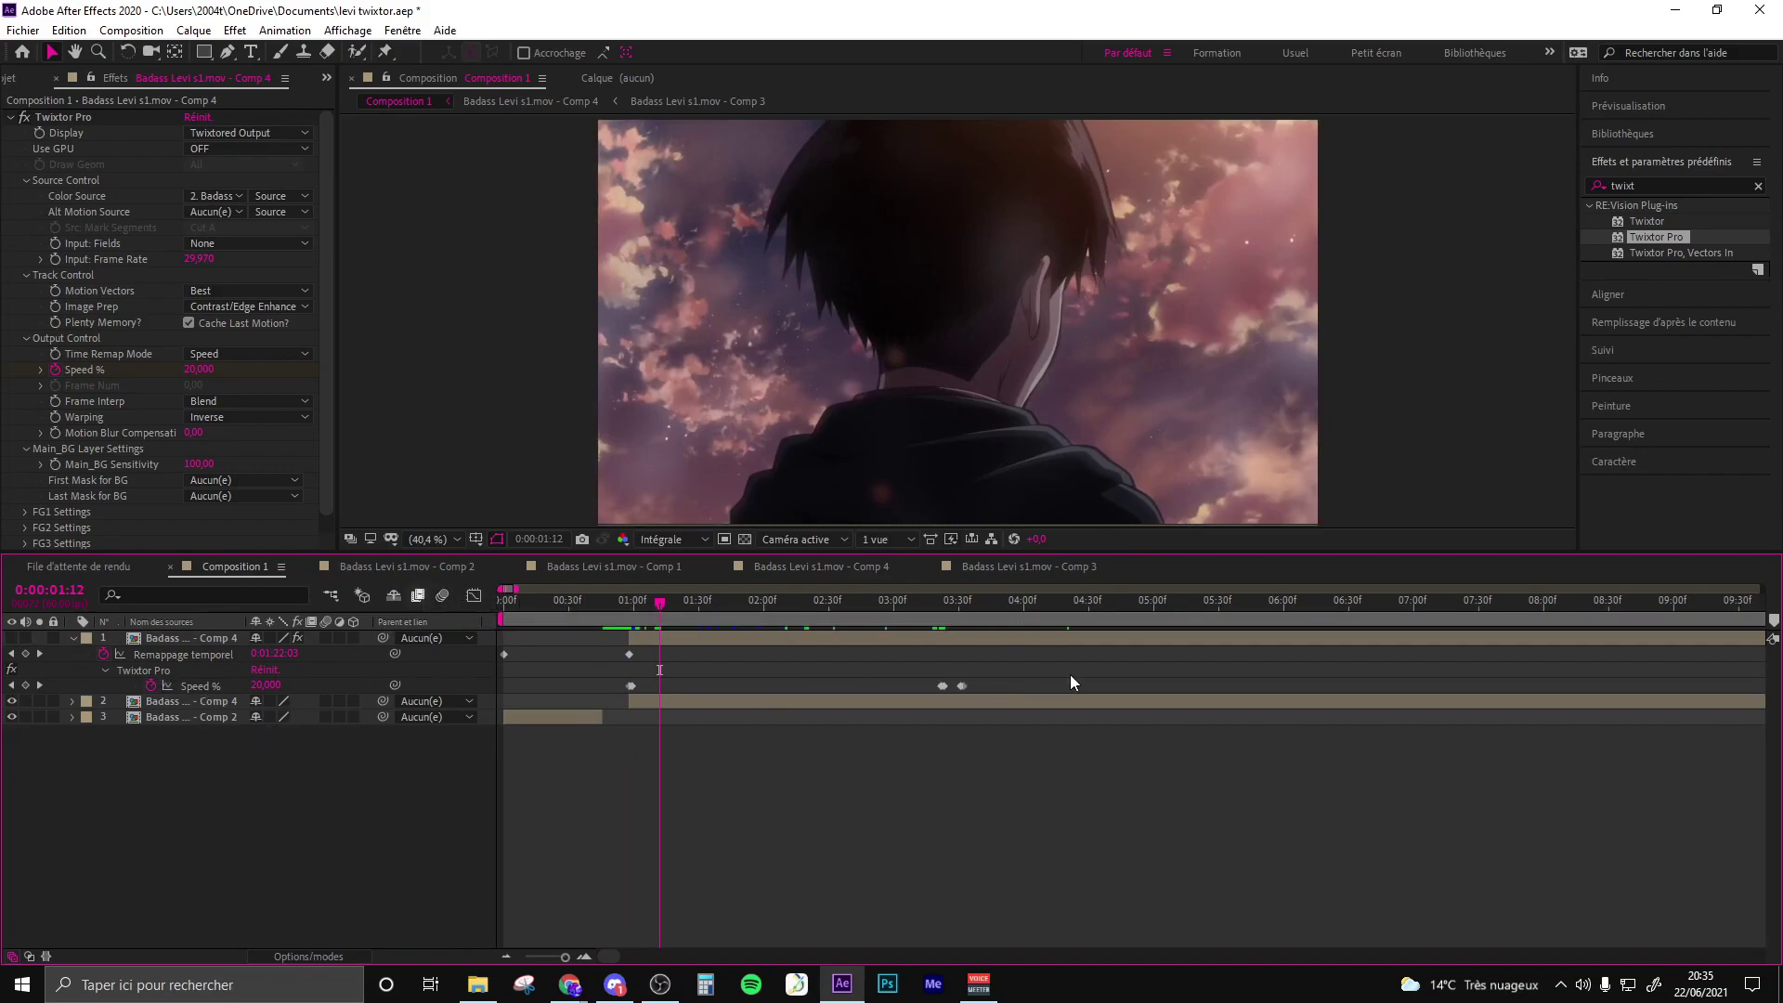
click(934, 600)
key(equal)
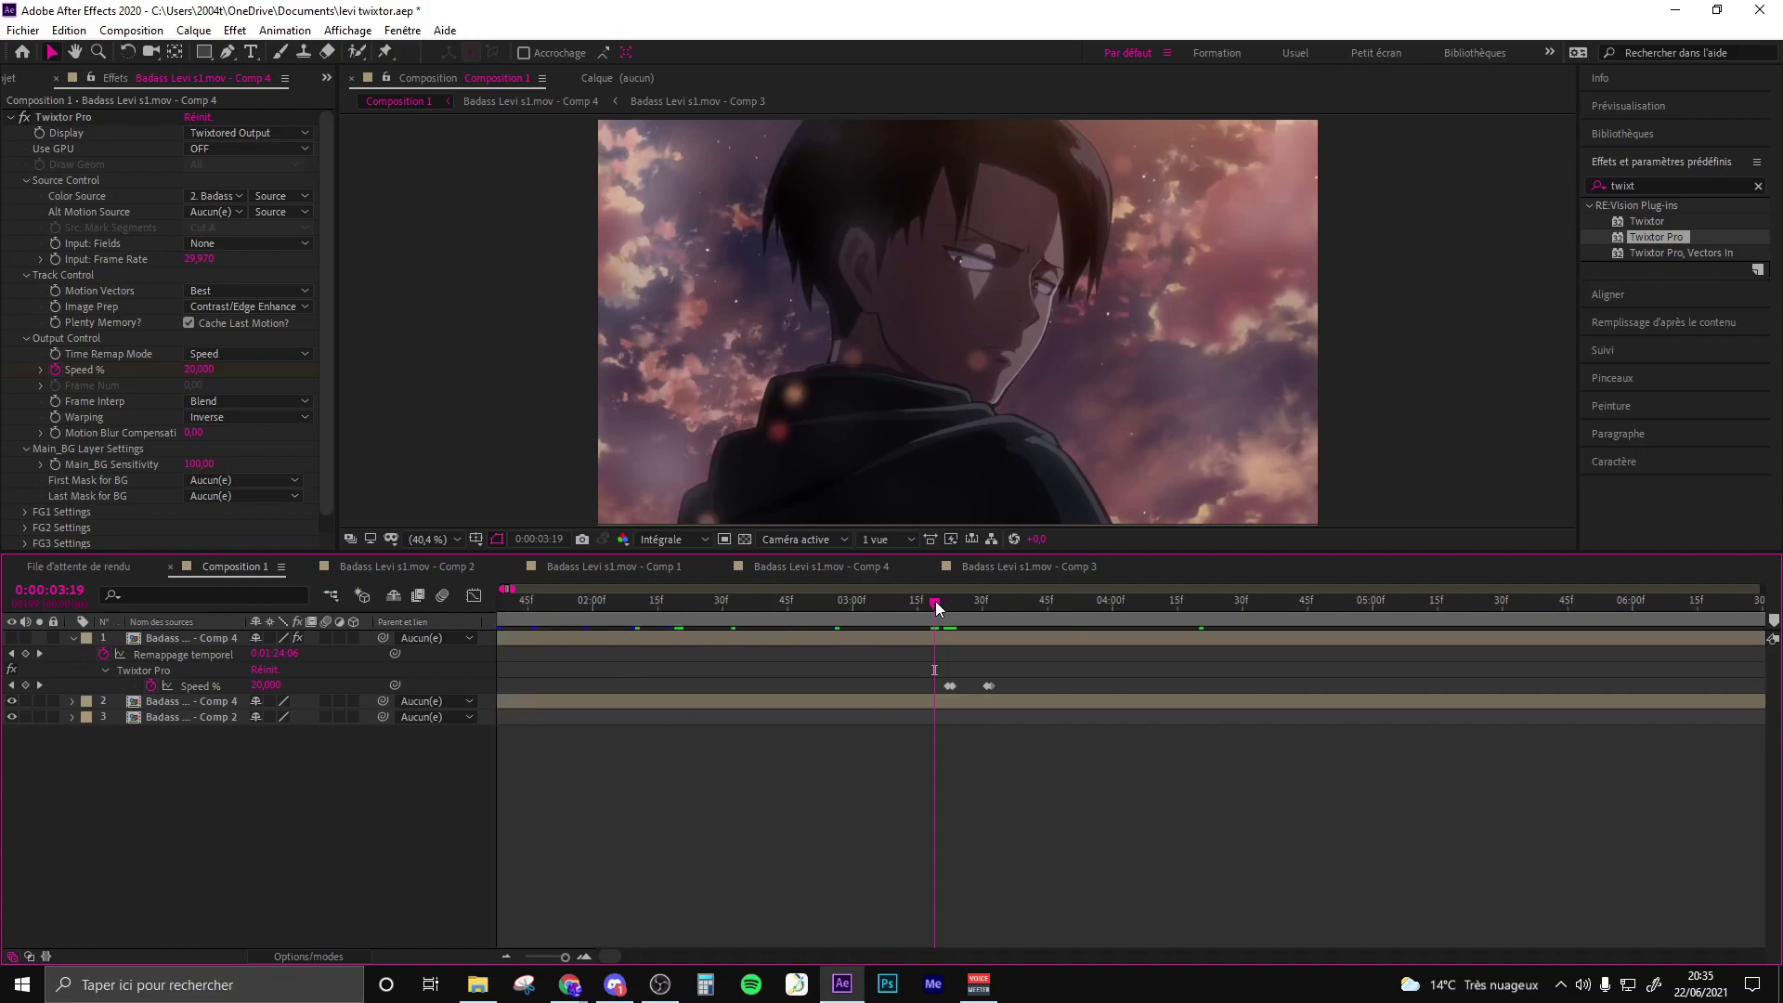
key(equal)
click(961, 600)
click(962, 685)
click(963, 683)
click(973, 610)
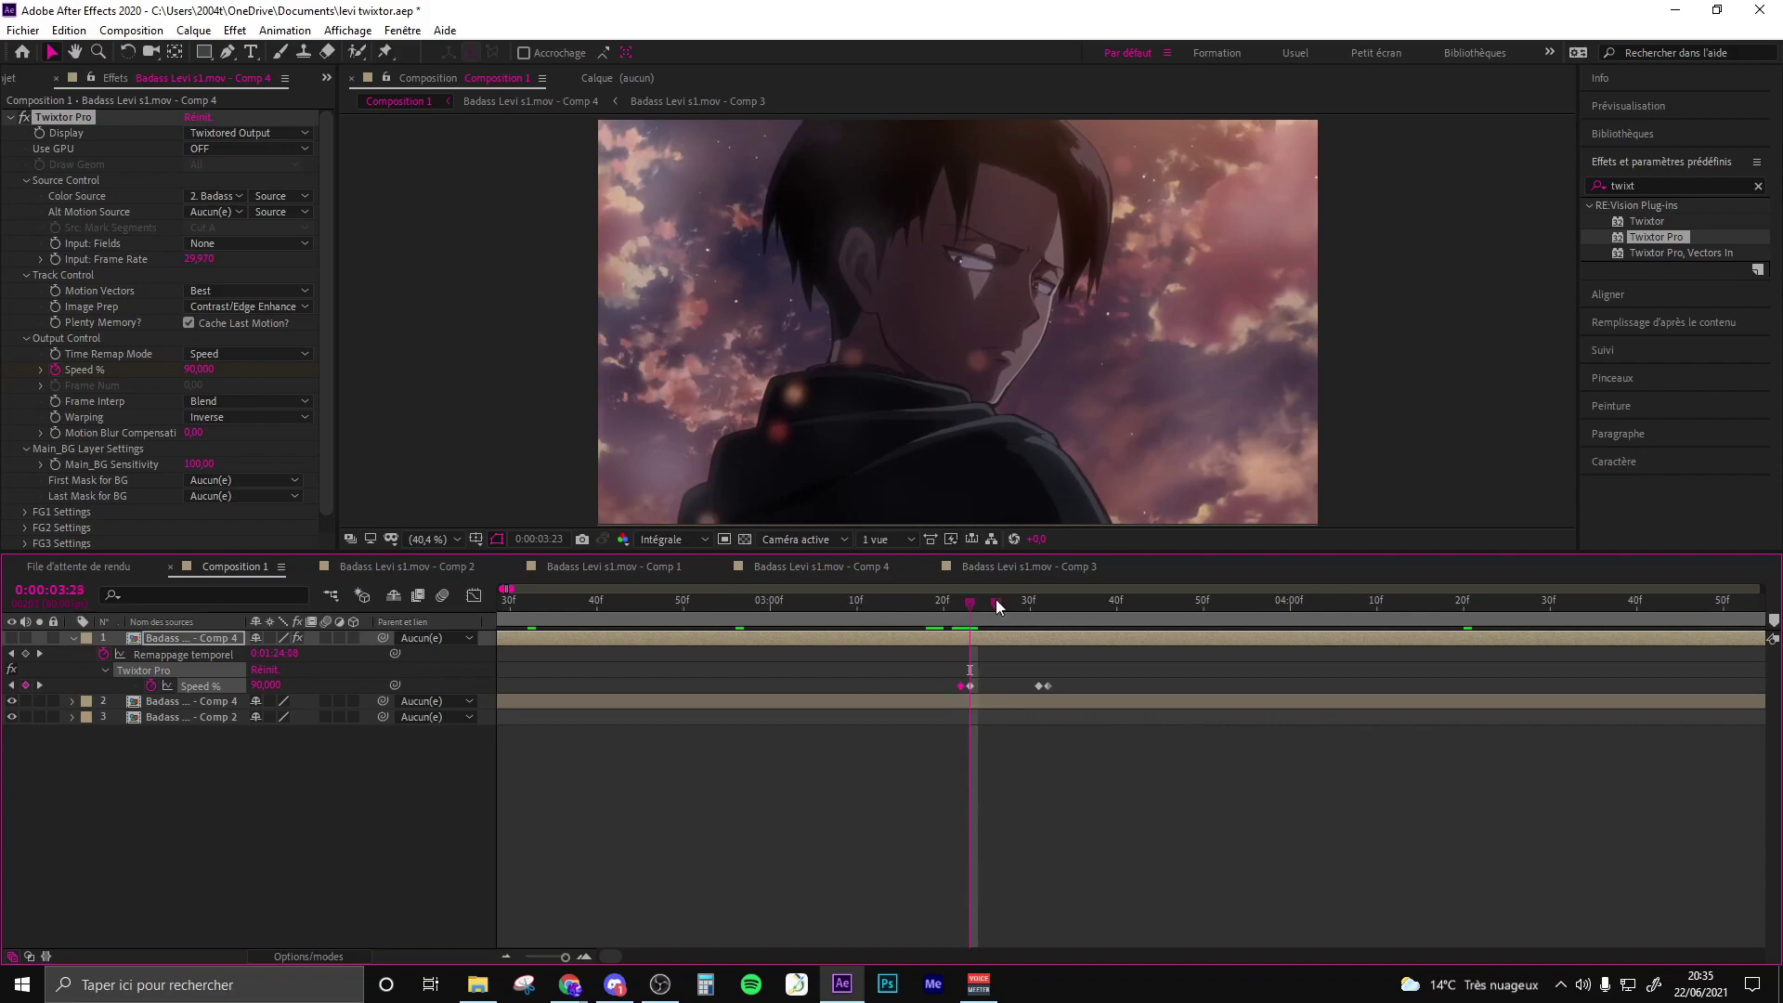
click(518, 669)
key(minus)
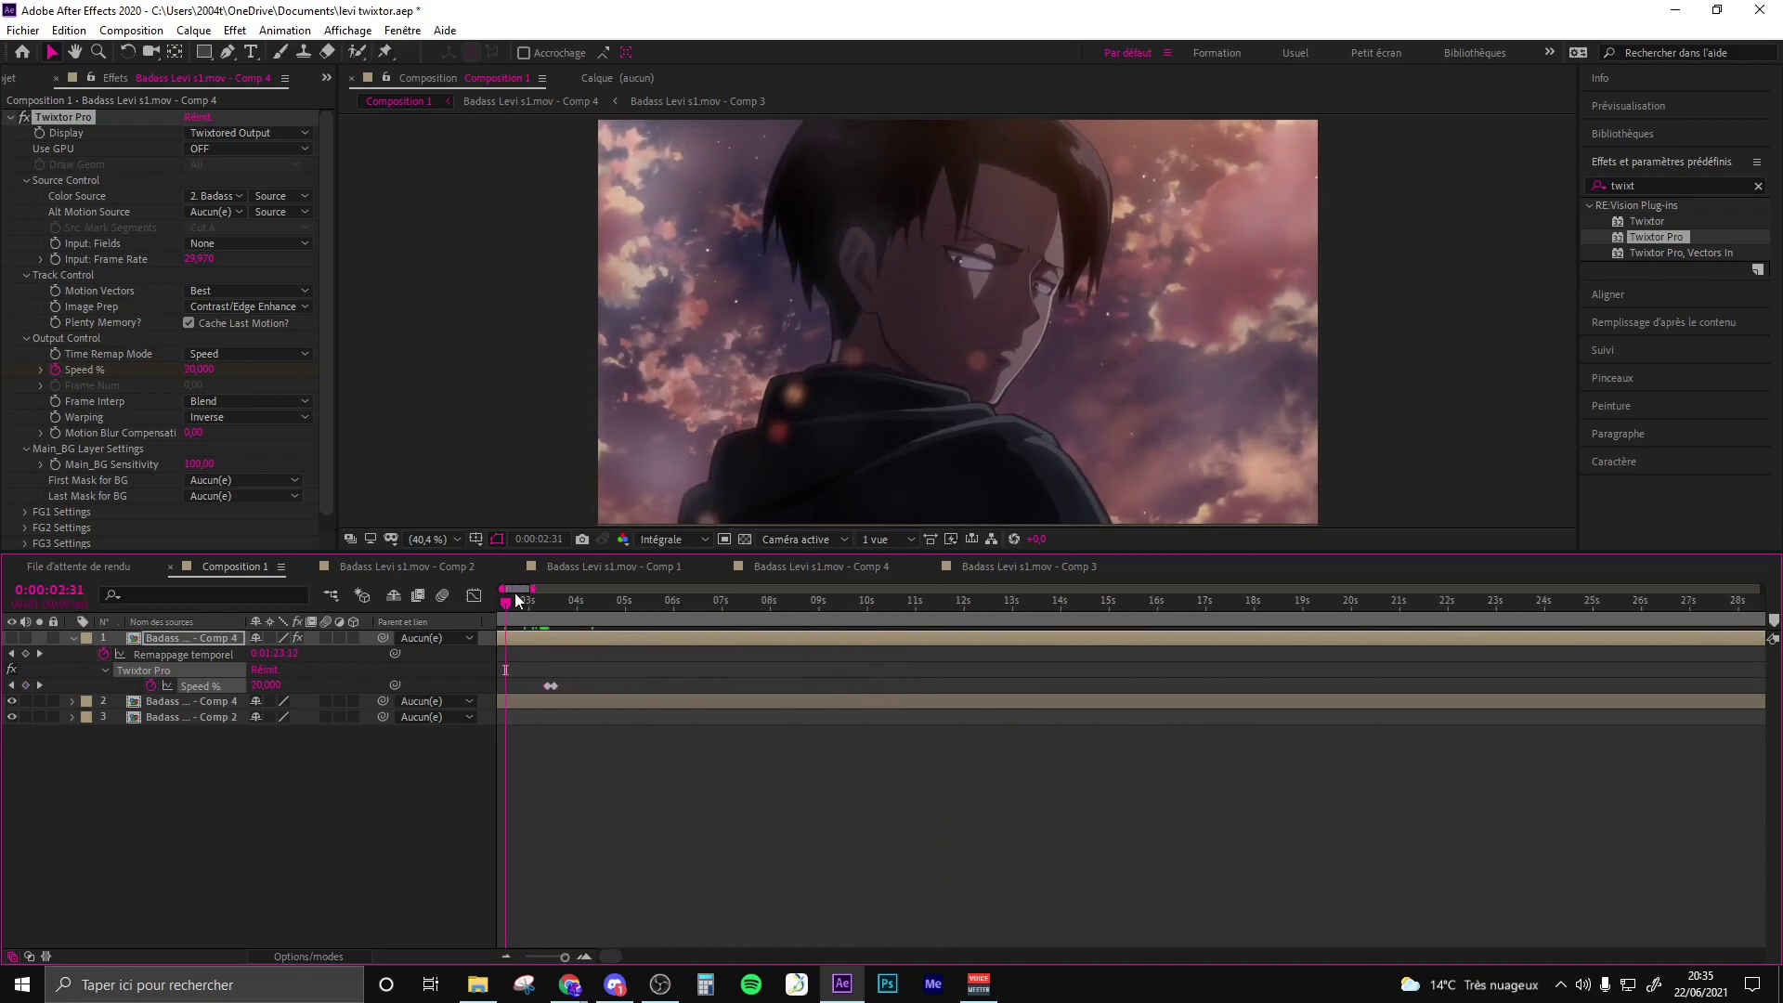
key(j)
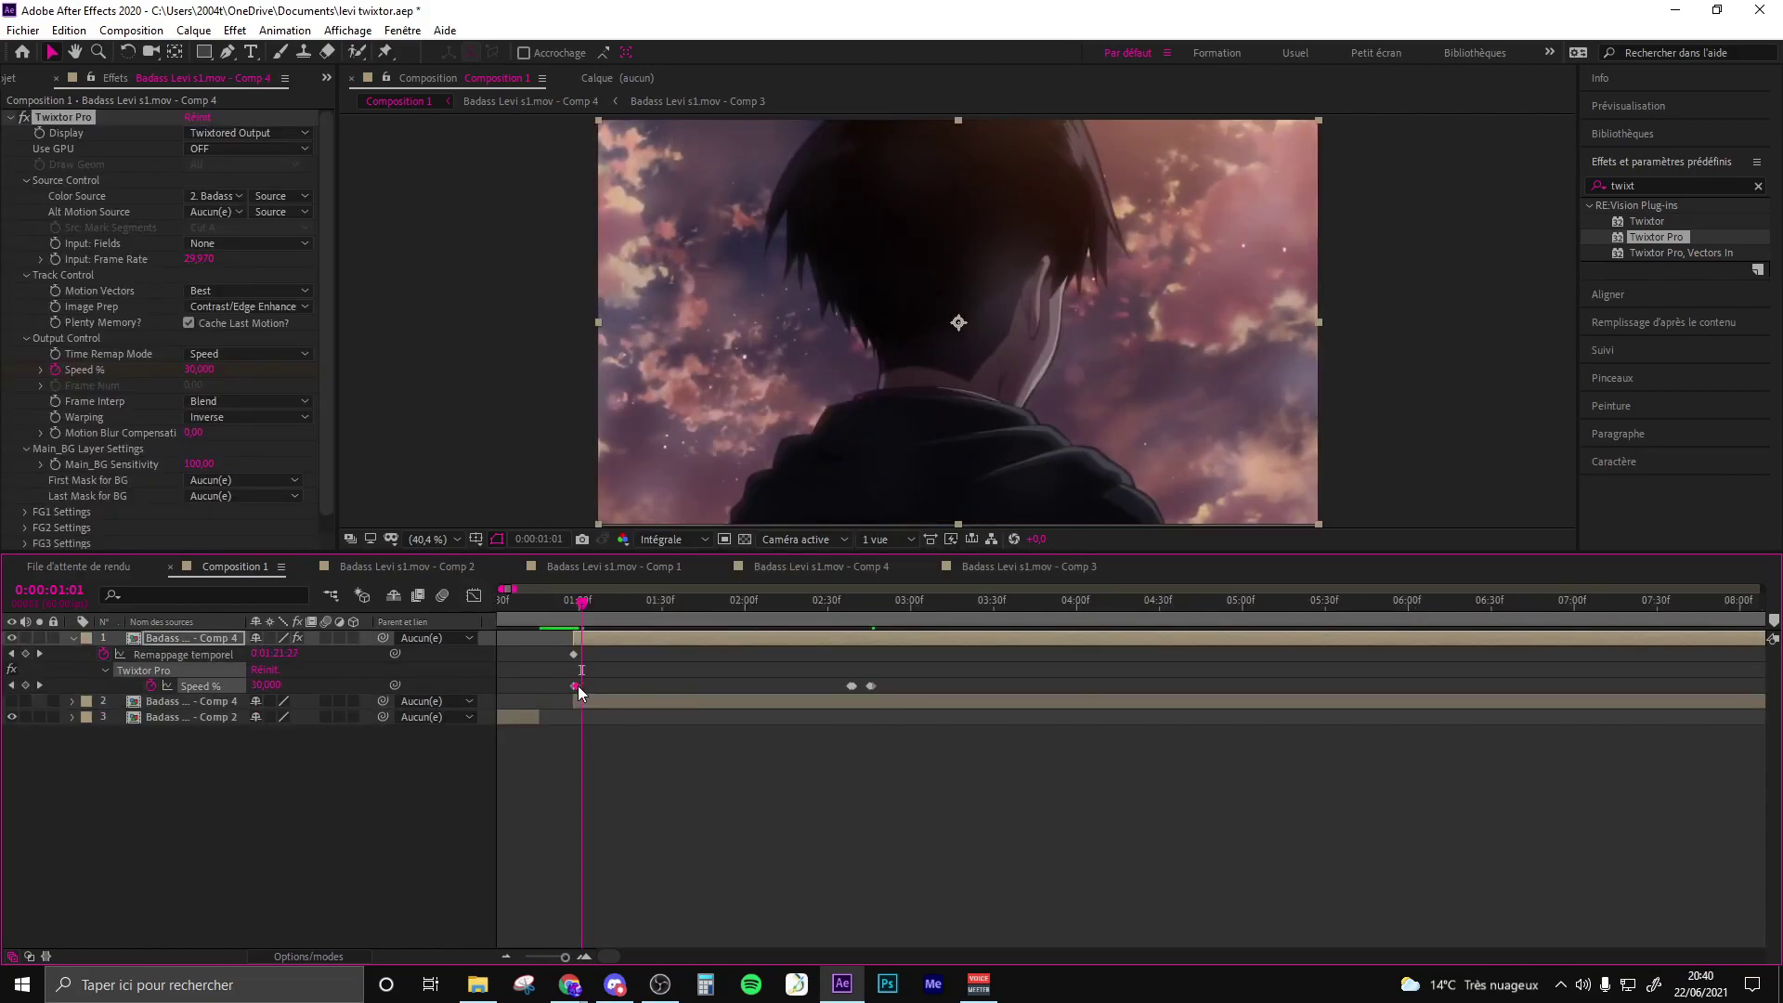
drag(585, 608, 577, 609)
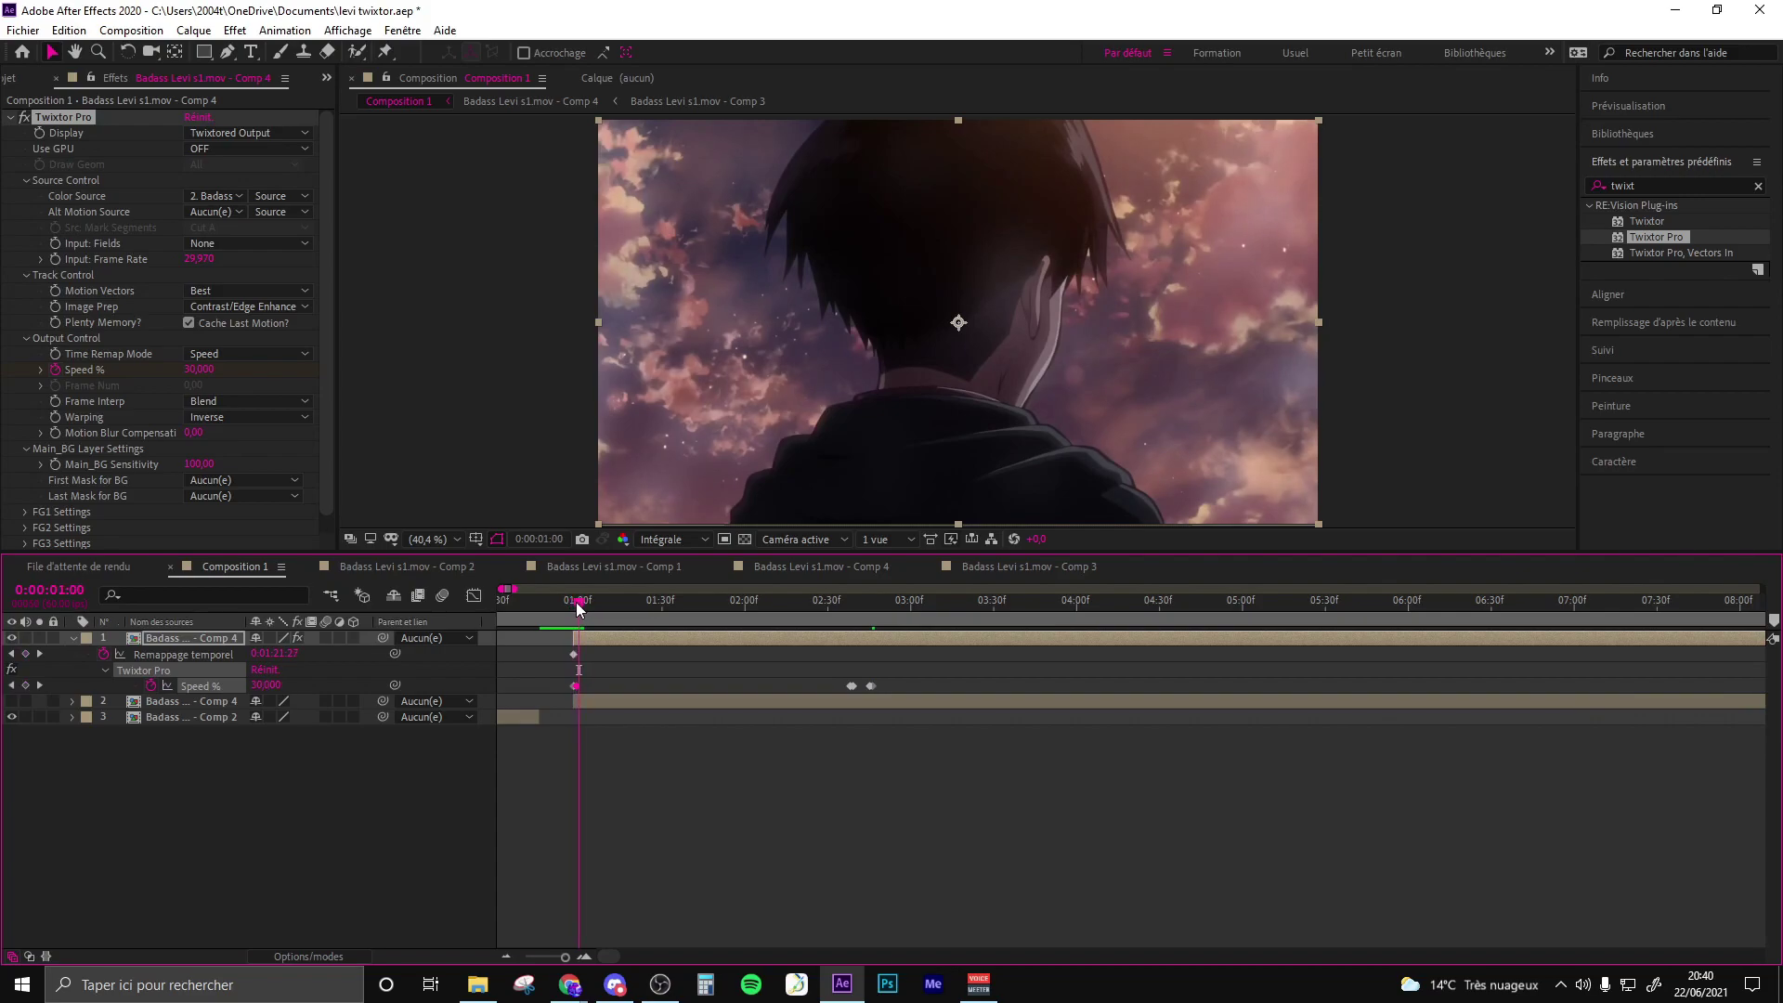